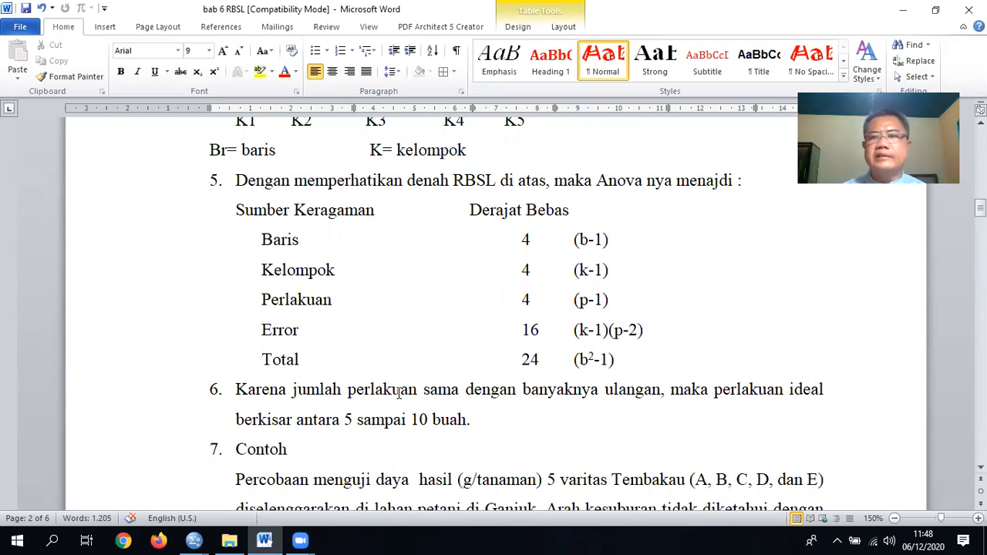
- Review the RBSL example in the document, from the Anova degrees of freedom to the layout table of five tobacco varieties
scroll(399, 393, down, 5)
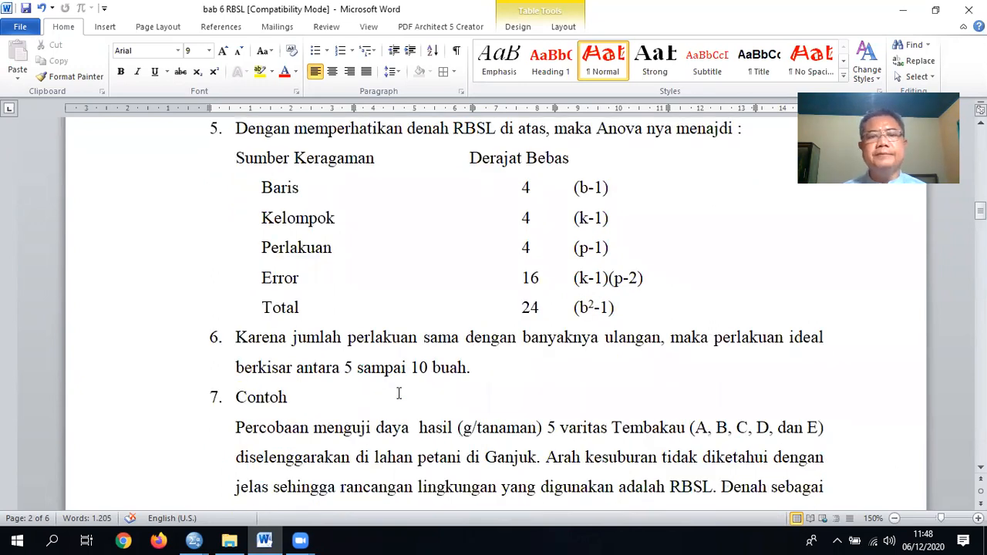
scroll(399, 393, up, 3)
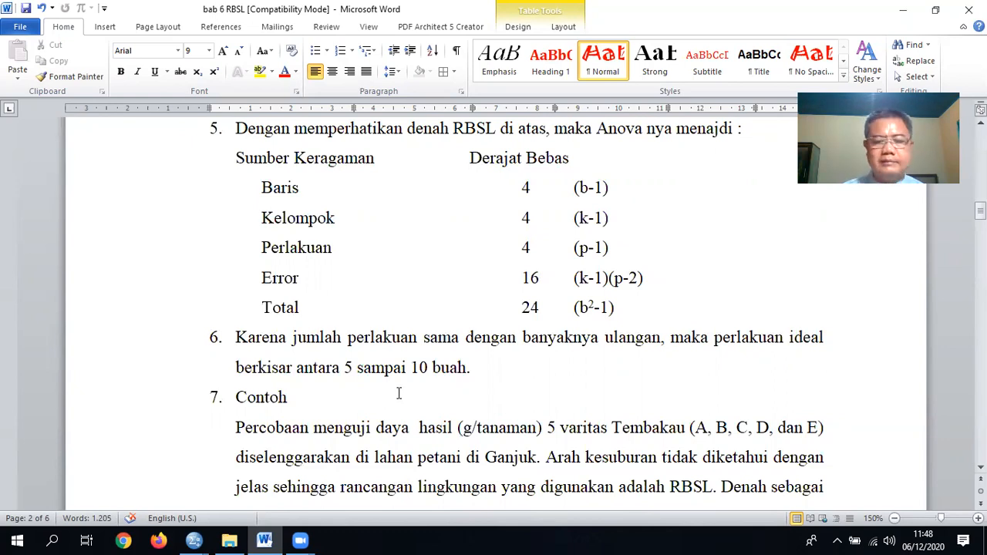
scroll(328, 363, down, 4)
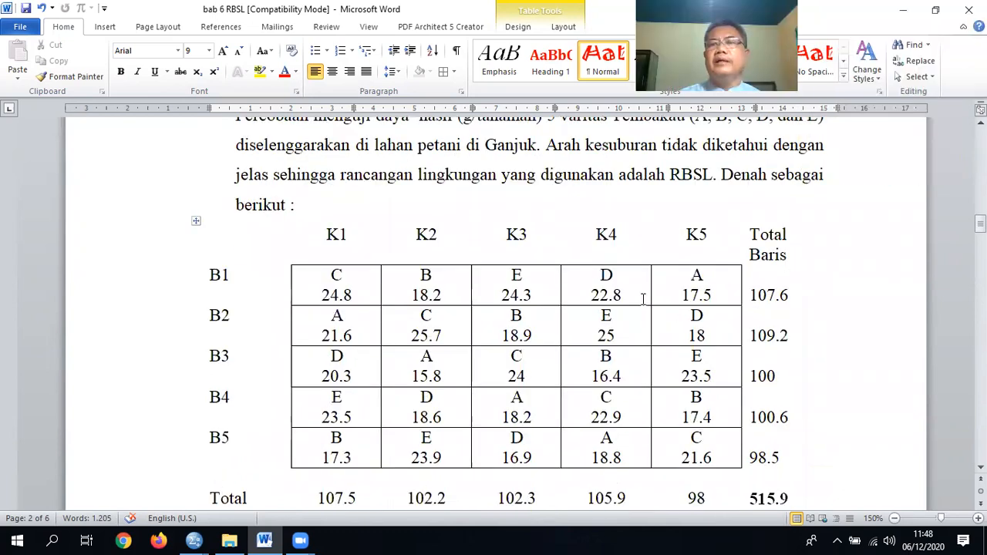
scroll(642, 300, up, 4)
scroll(642, 299, down, 2)
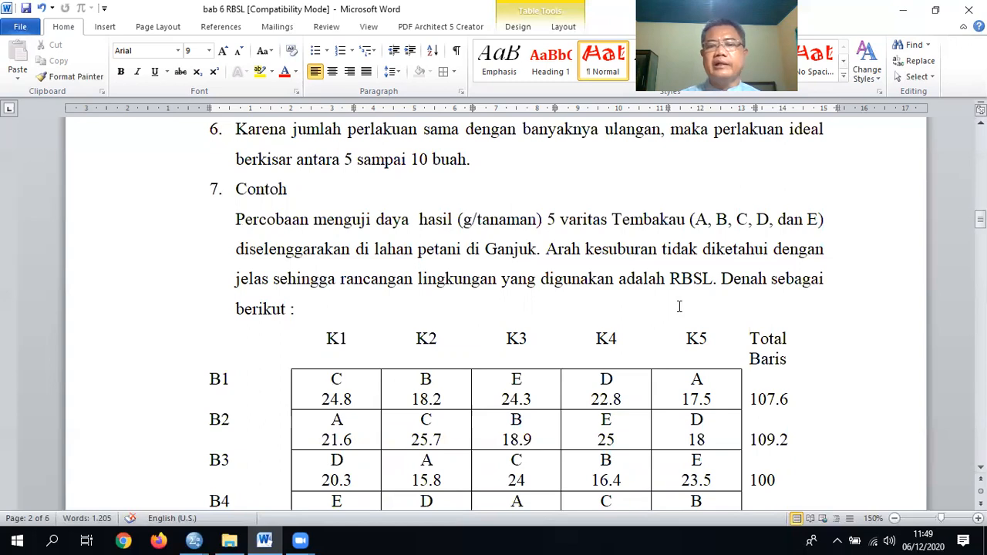
scroll(679, 307, down, 3)
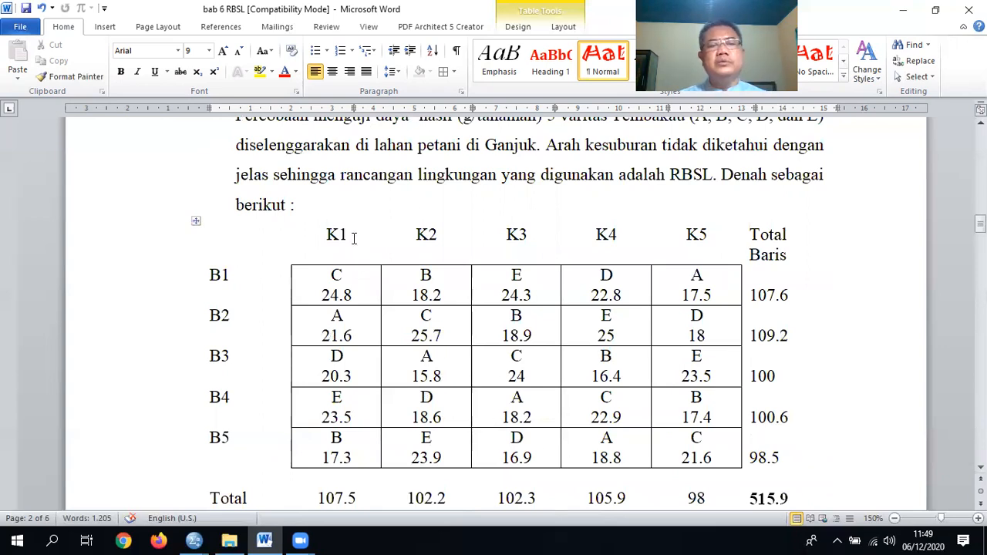
click(352, 236)
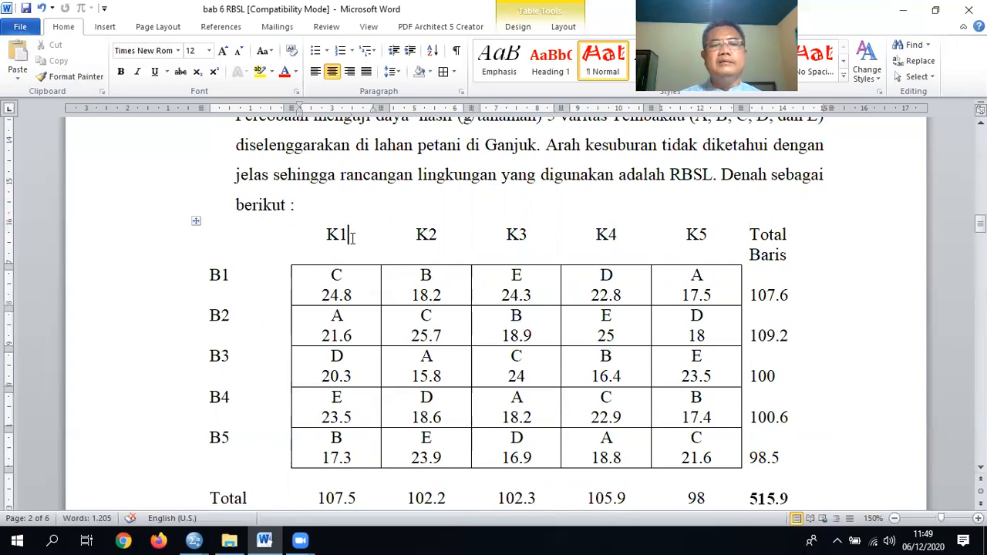
click(352, 278)
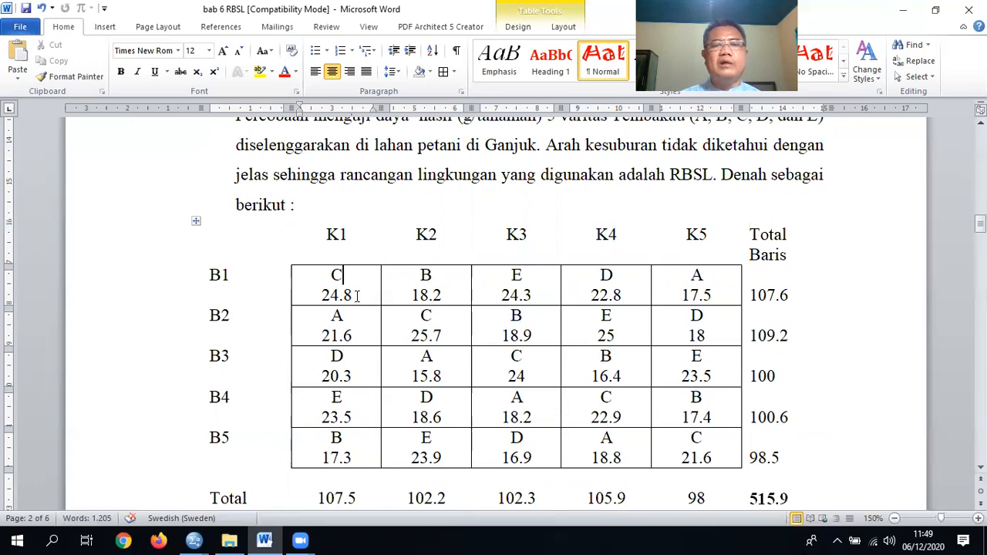
click(446, 235)
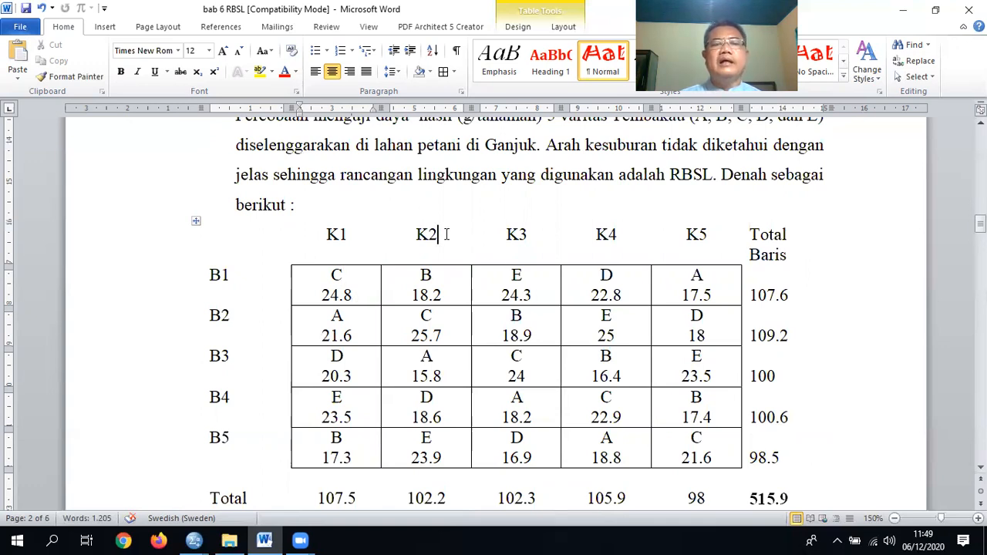
click(442, 279)
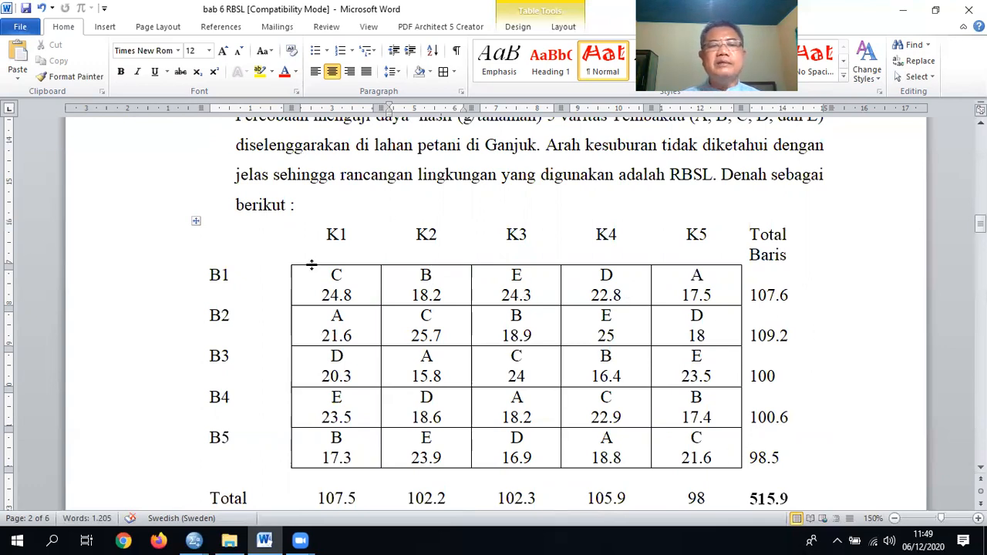
drag(313, 272, 681, 444)
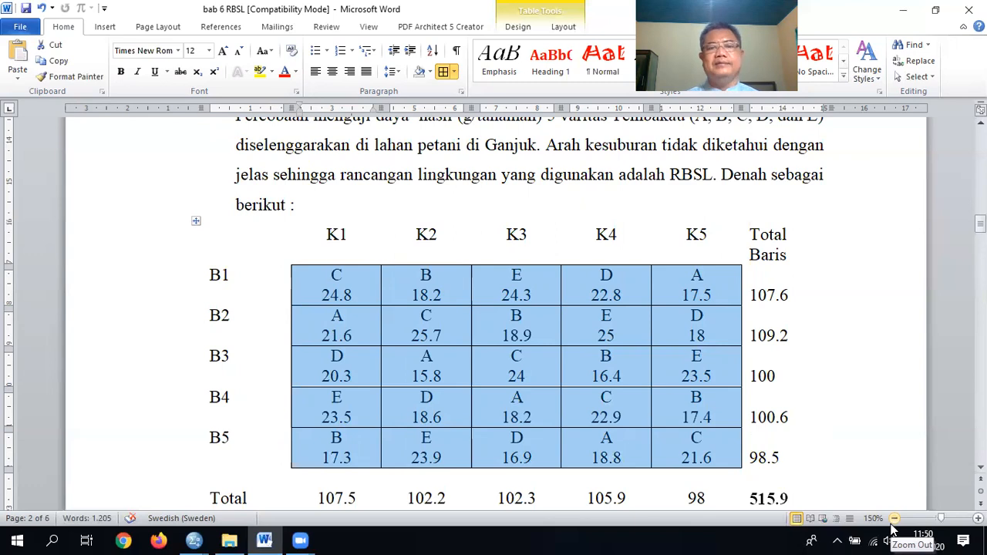
click(877, 368)
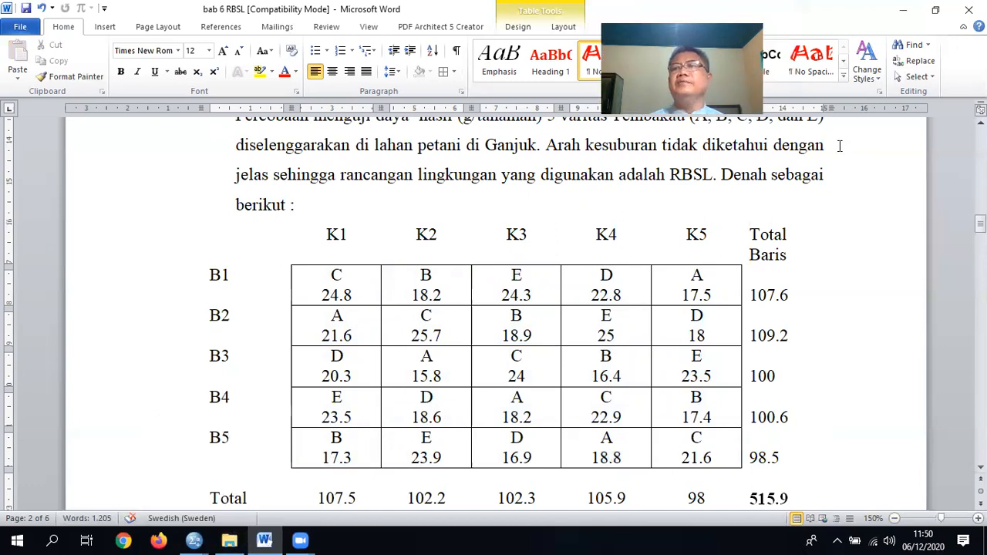
- Minimize the document, launch IBM SPSS Statistics 22 with an empty dataset, and display its variable definitions
click(898, 10)
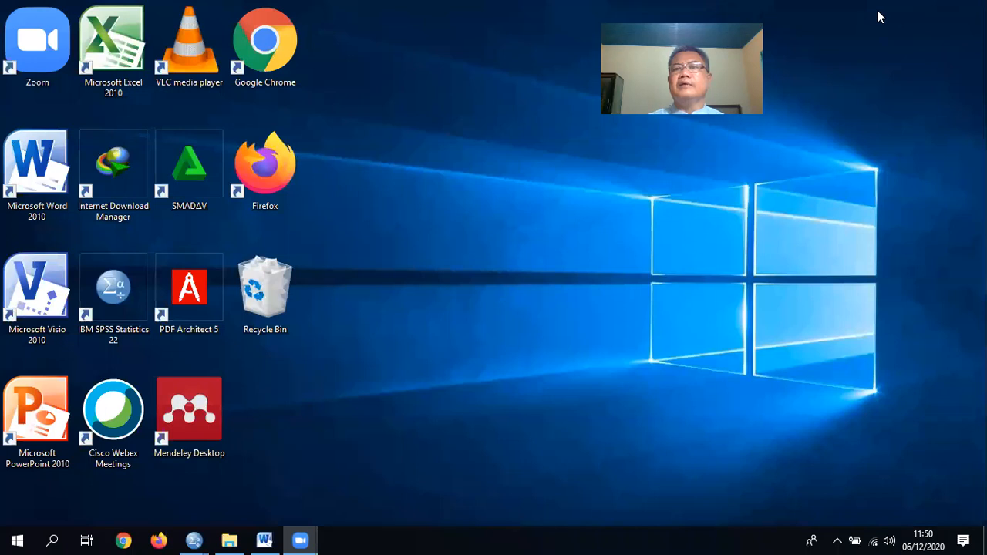
double_click(134, 316)
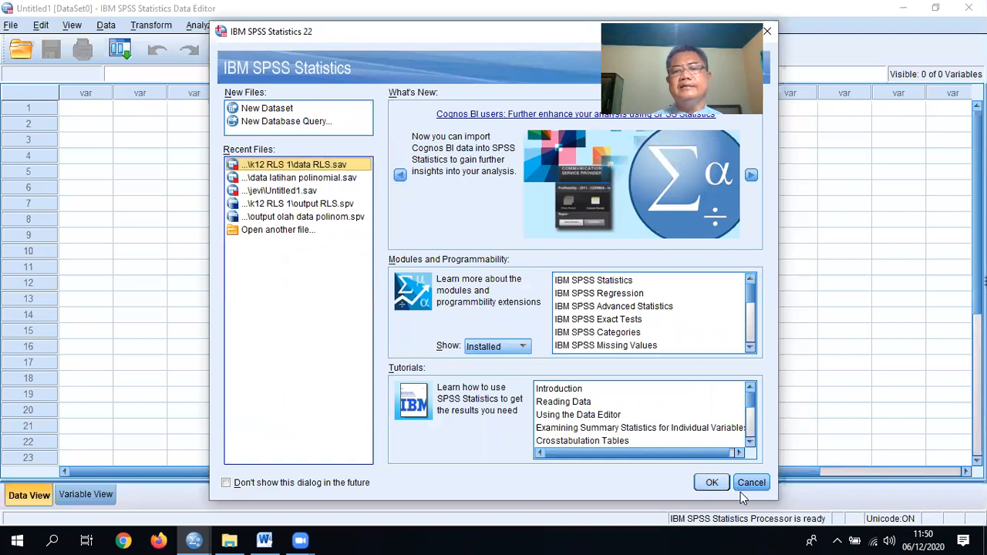
click(751, 483)
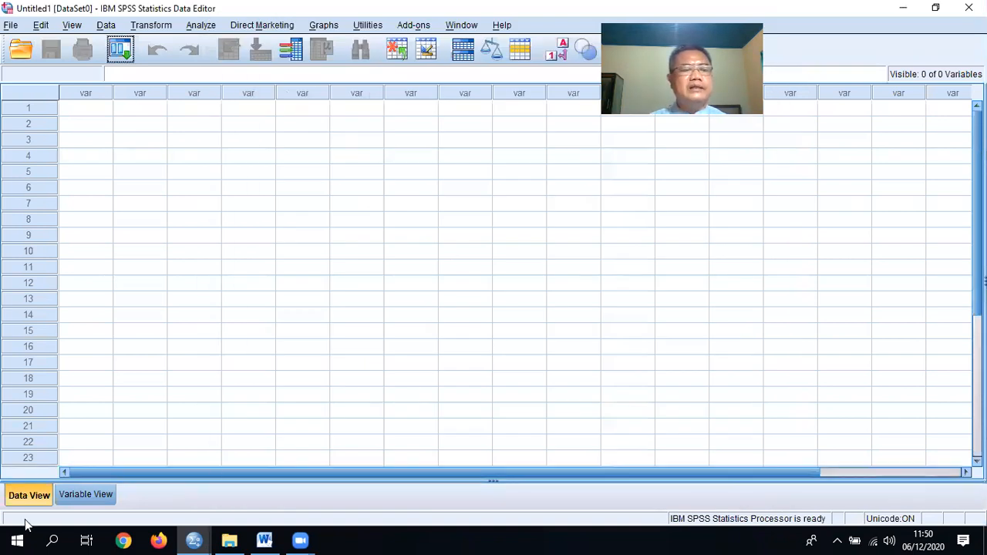
click(100, 493)
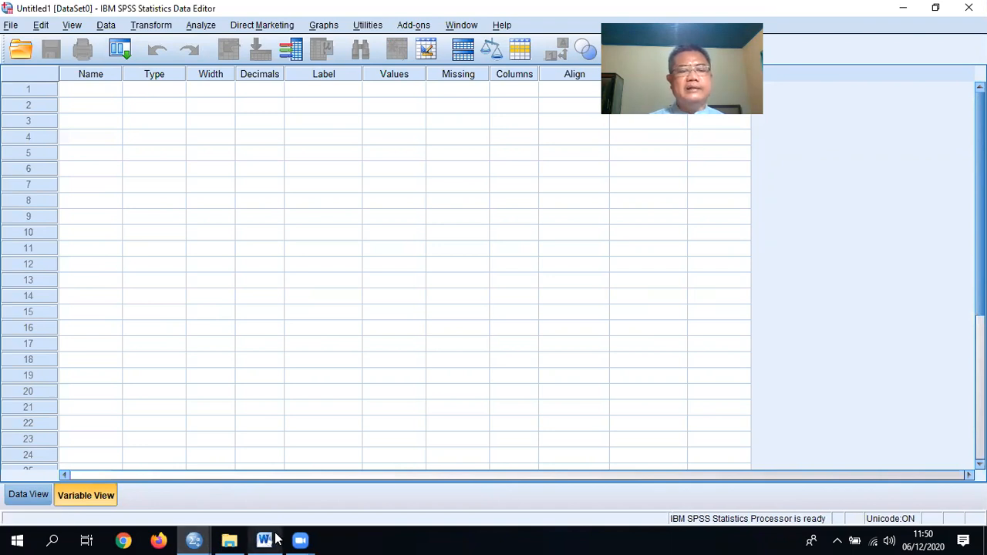
- Bring up the output RBSL.sav dataset to view its defined variables
mouse_move(280, 540)
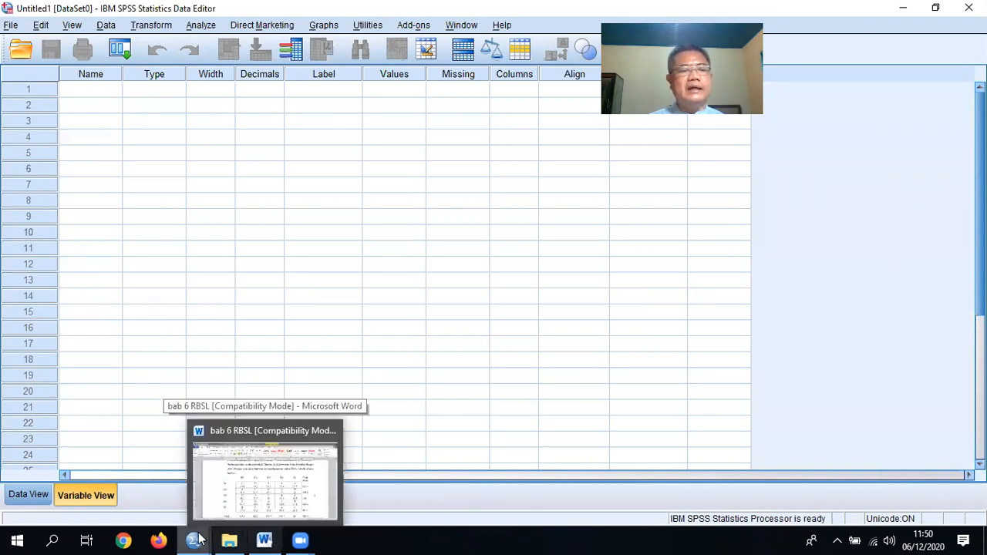
mouse_move(199, 538)
click(125, 490)
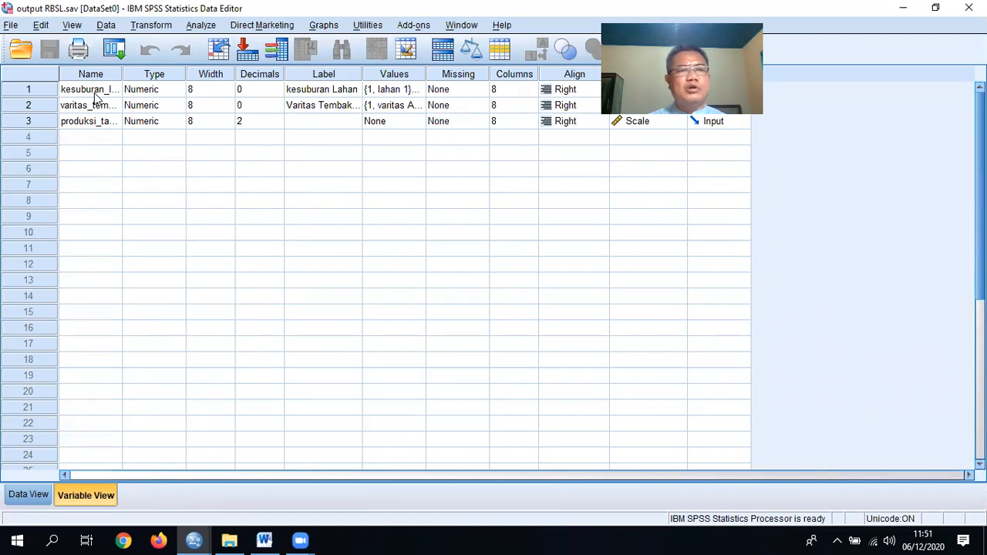
- Switch to the Word document bab 6 RBSL and examine the K1 to K5 columns of the experiment layout table
click(265, 540)
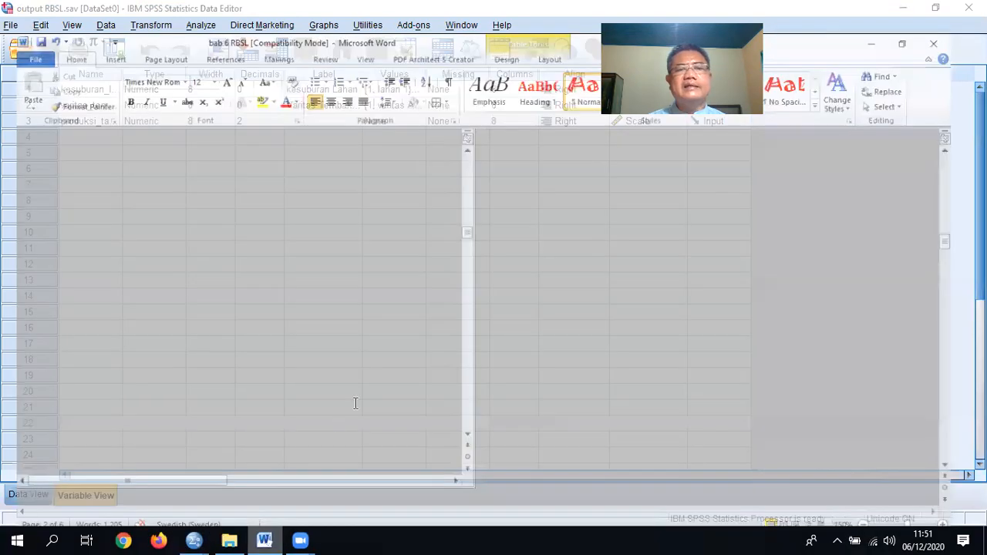
scroll(626, 319, up, 1)
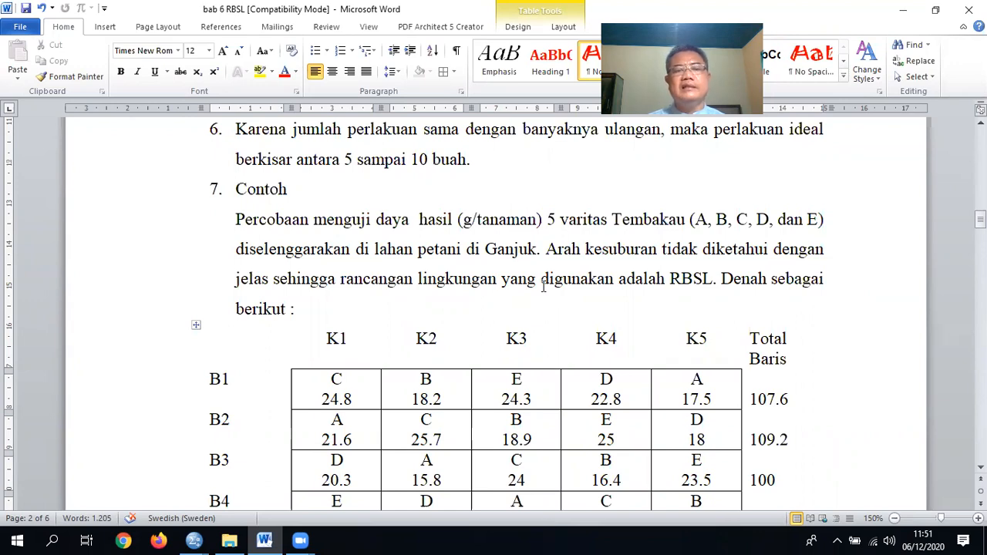
click(331, 340)
click(440, 340)
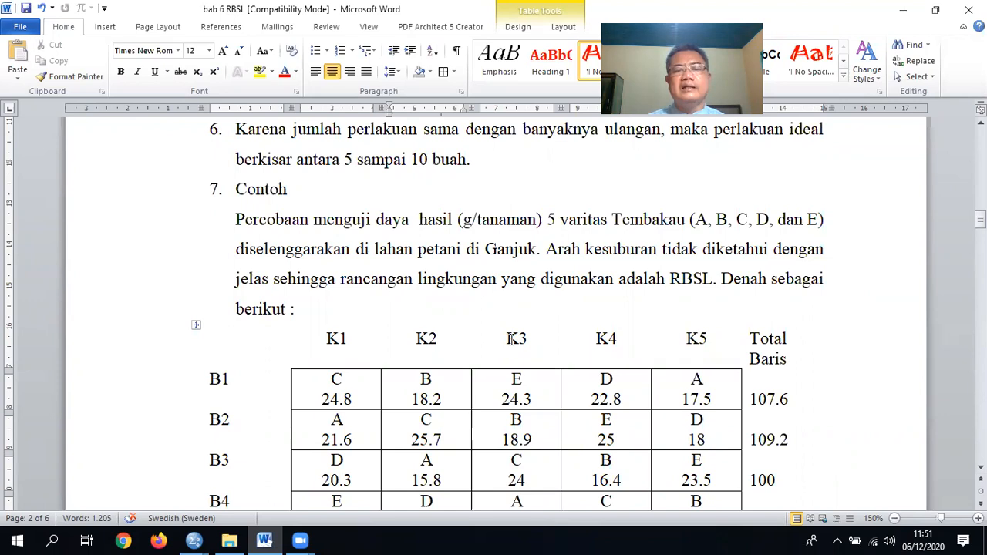
click(511, 339)
click(622, 339)
click(695, 339)
click(346, 339)
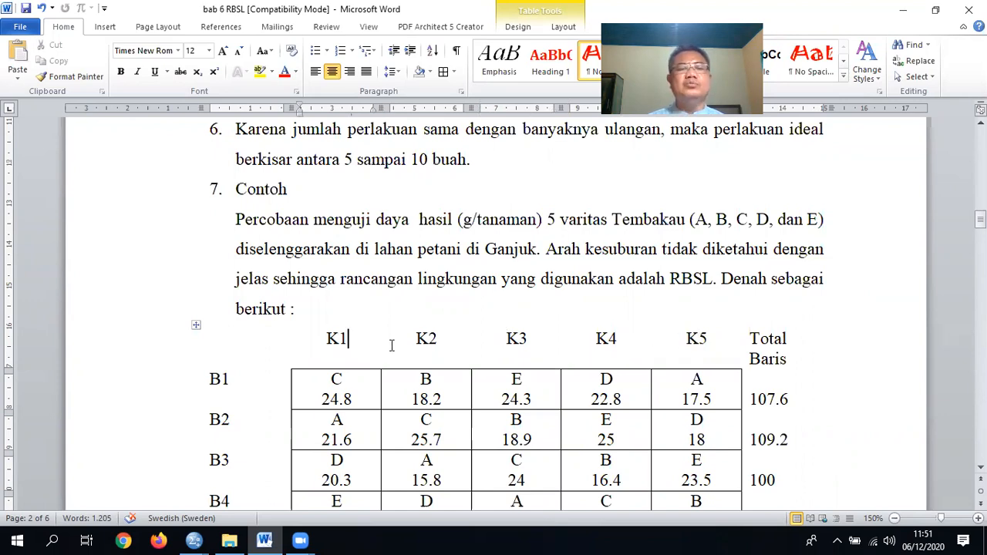
click(419, 343)
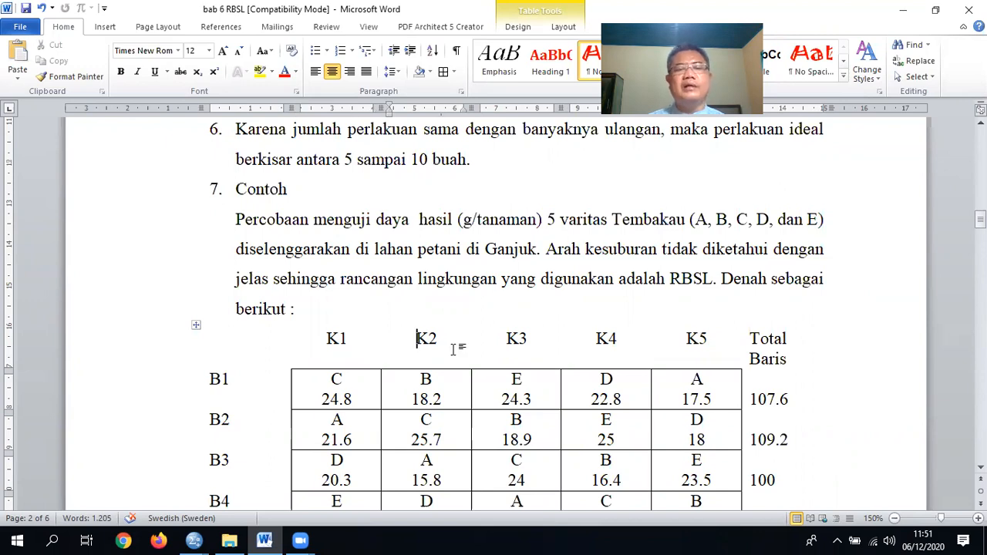
click(509, 340)
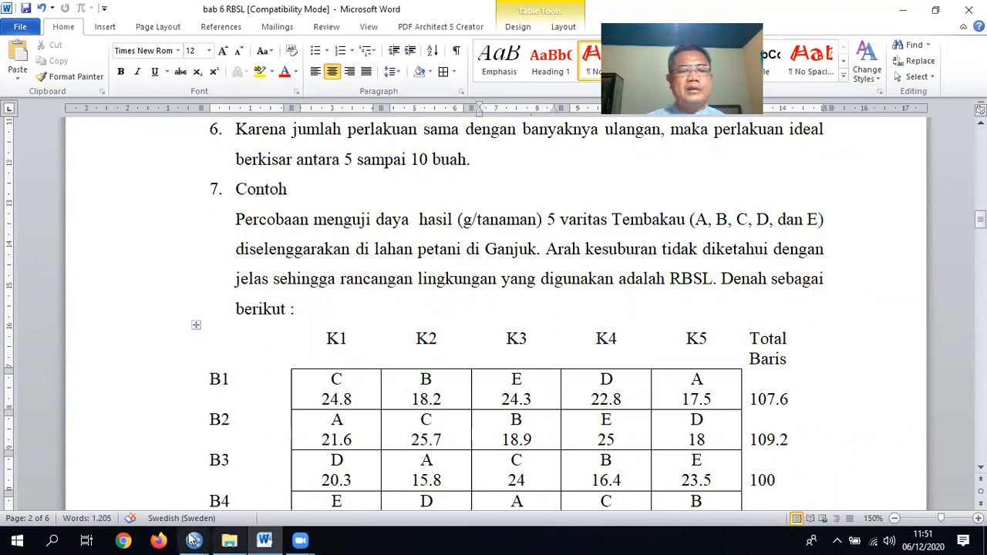
- Switch to the output RBSL.sav dataset in SPSS and inspect the value labels of the kesuburan Lahan variable
mouse_move(189, 538)
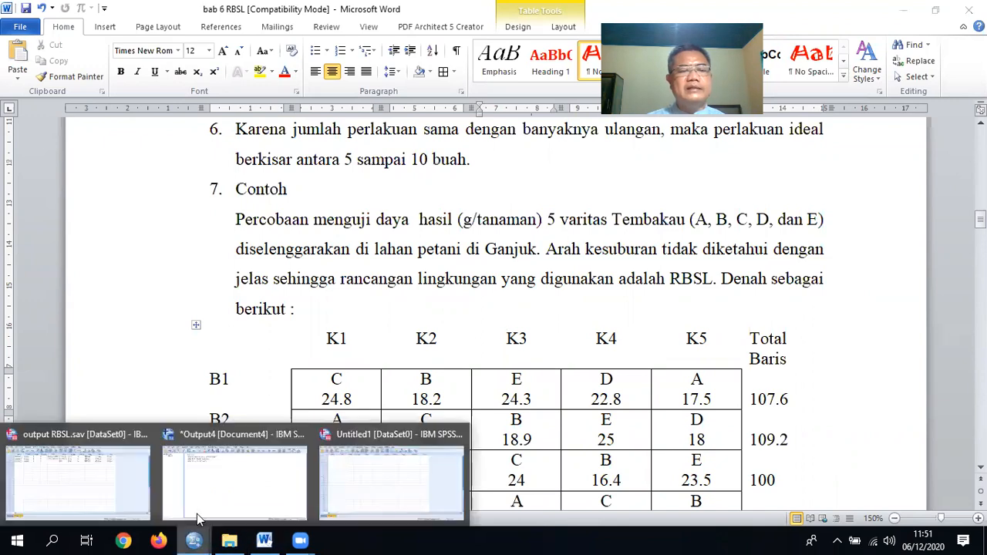
click(140, 499)
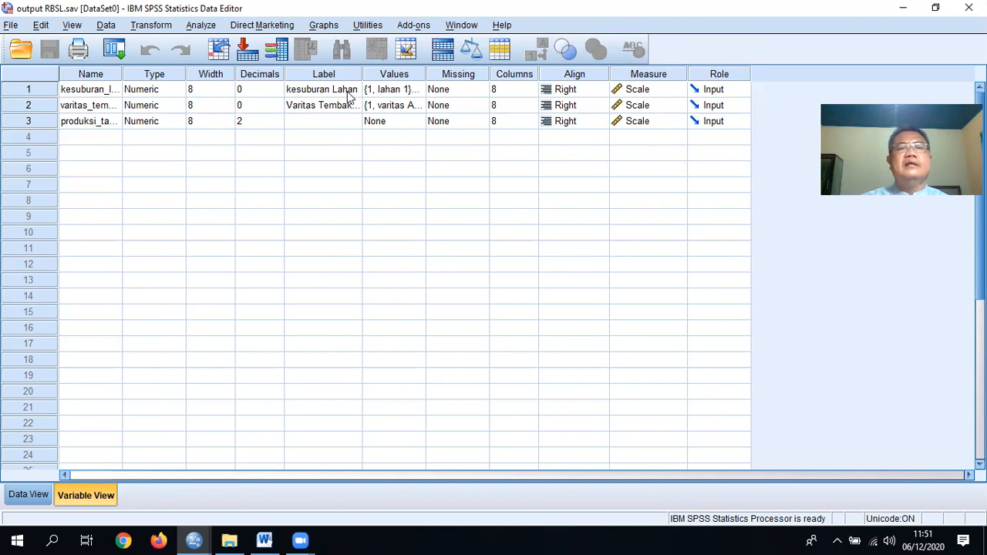
click(416, 91)
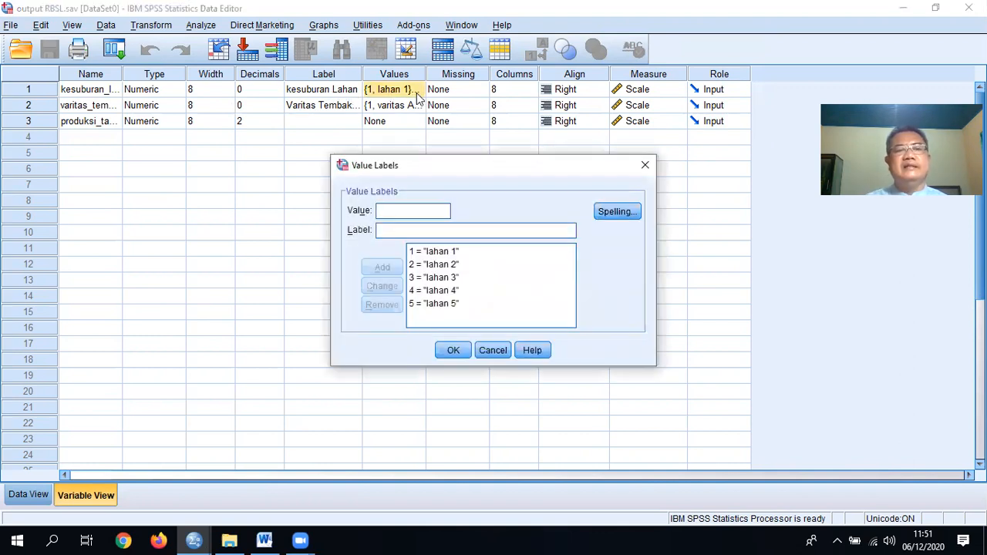
click(645, 167)
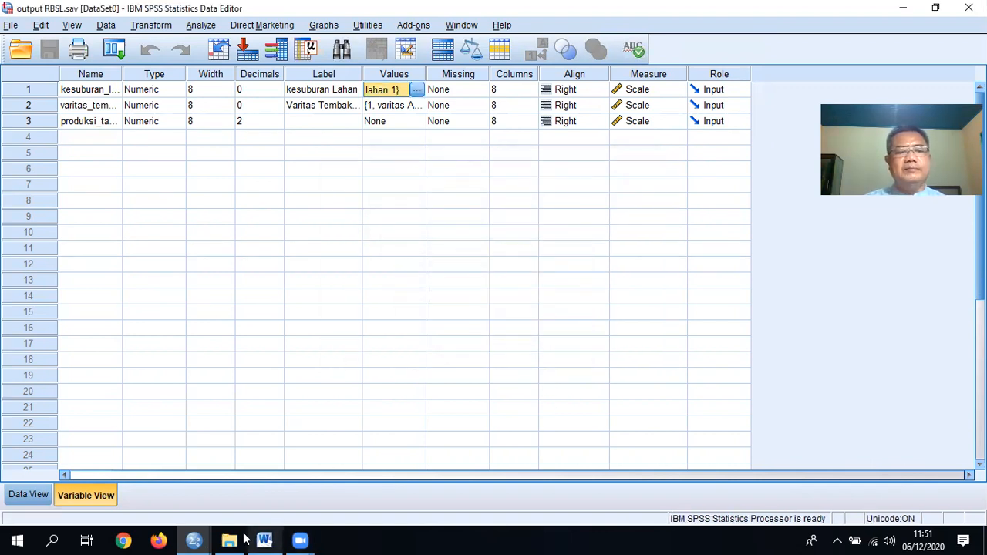
- In the empty Untitled1 dataset, define the first variable with the name kesuburan_lahan, keeping its default numeric type
mouse_move(206, 538)
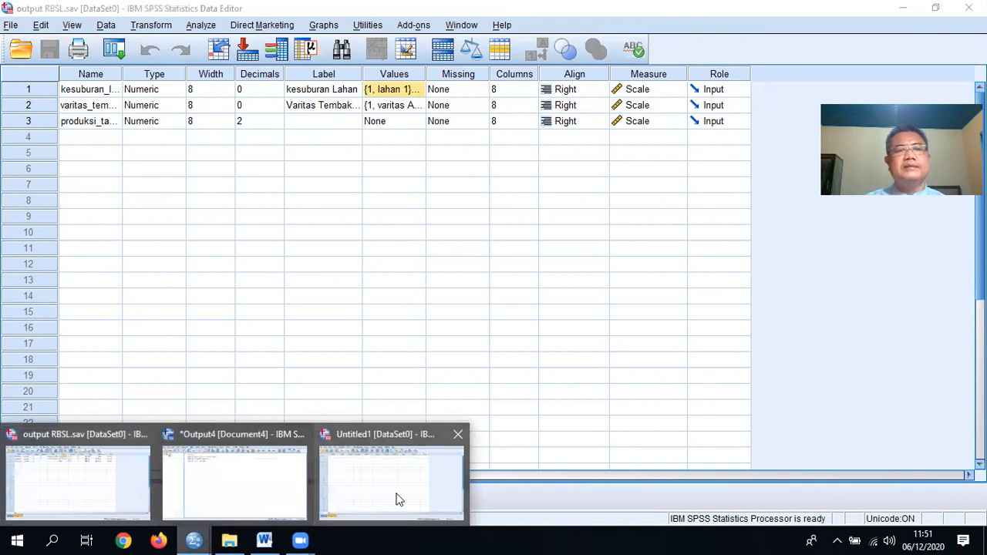
click(392, 498)
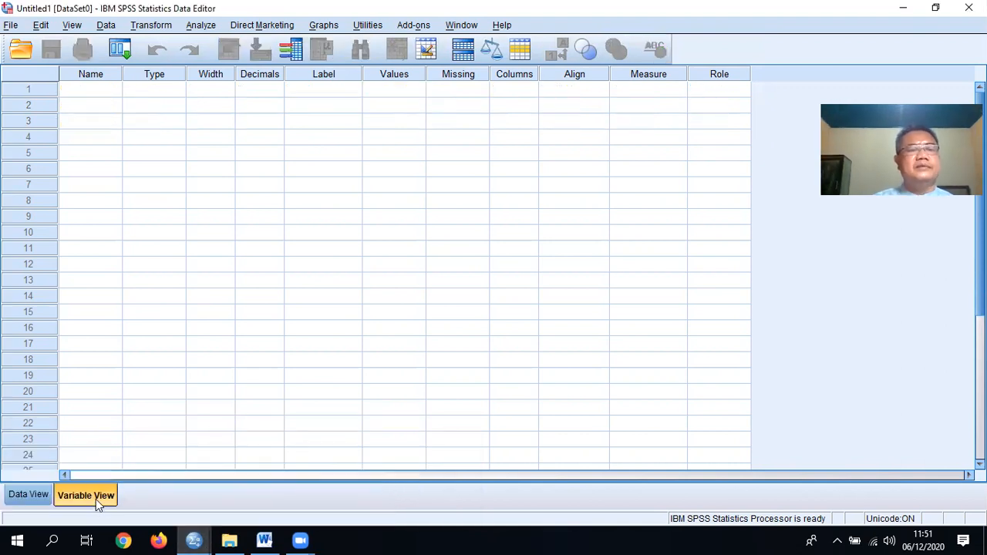
click(89, 91)
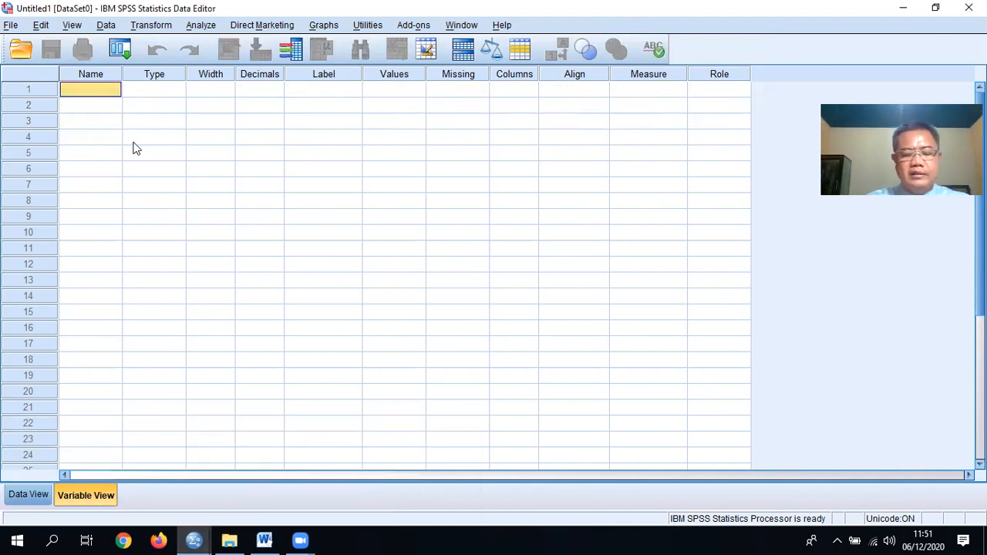
text(kesuburan)
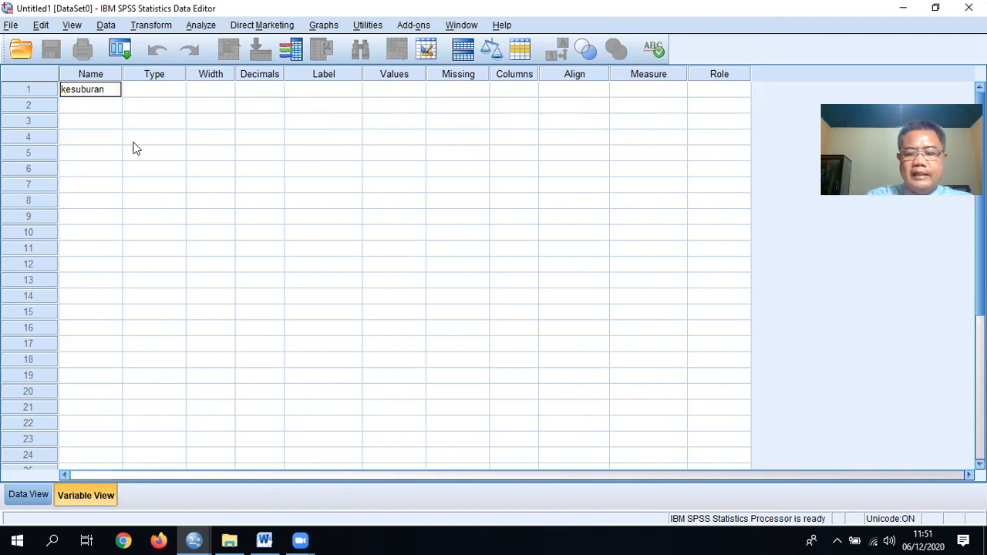
text(_lahan)
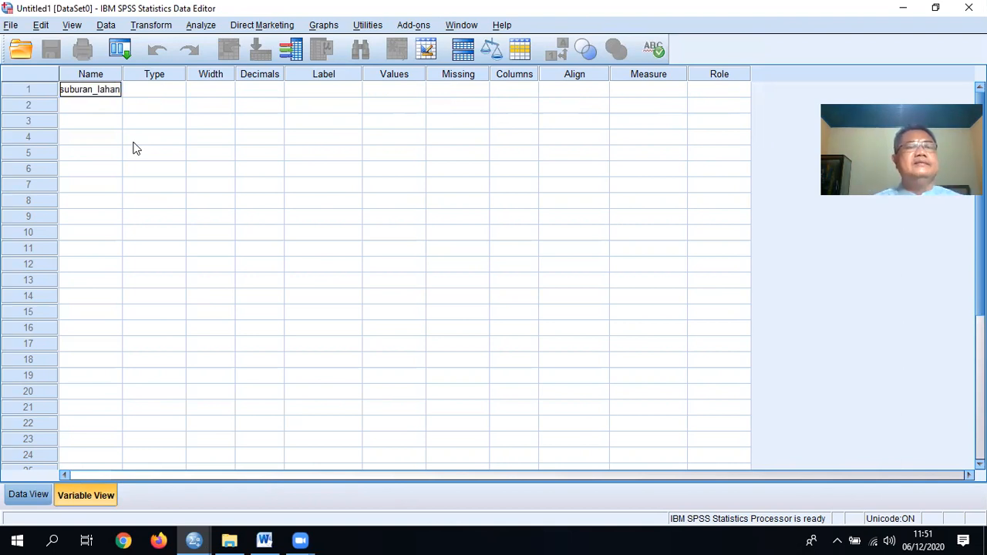
click(183, 157)
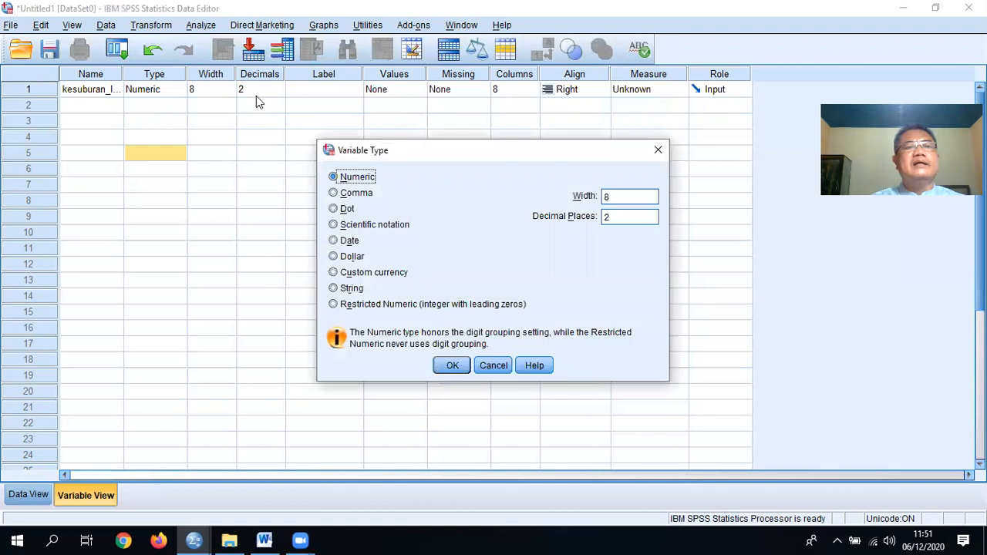
click(492, 365)
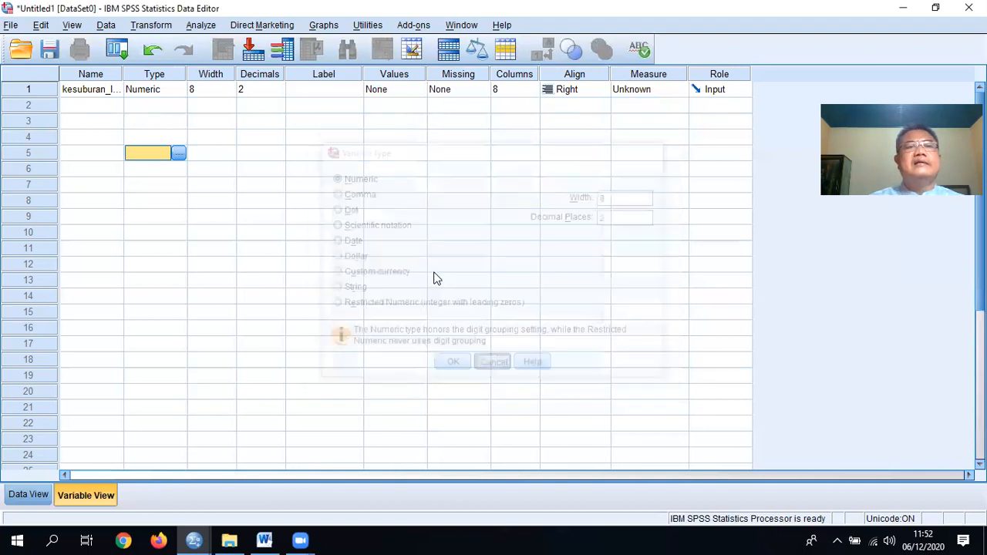
- Set the kesuburan_lahan variable to 0 decimals and give it the label "Kesuburan Lahan"
click(273, 92)
click(280, 93)
click(279, 93)
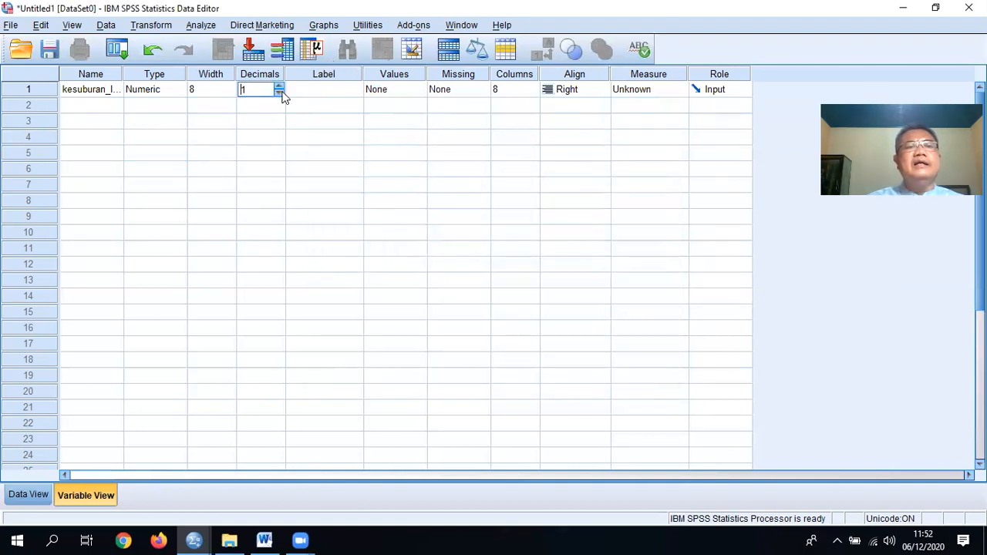
click(333, 99)
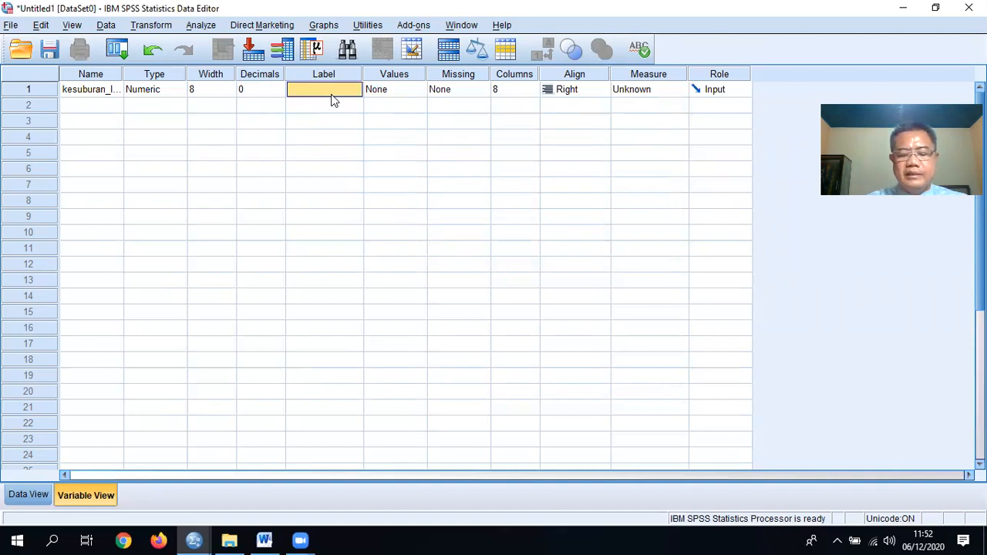
text(Kesu)
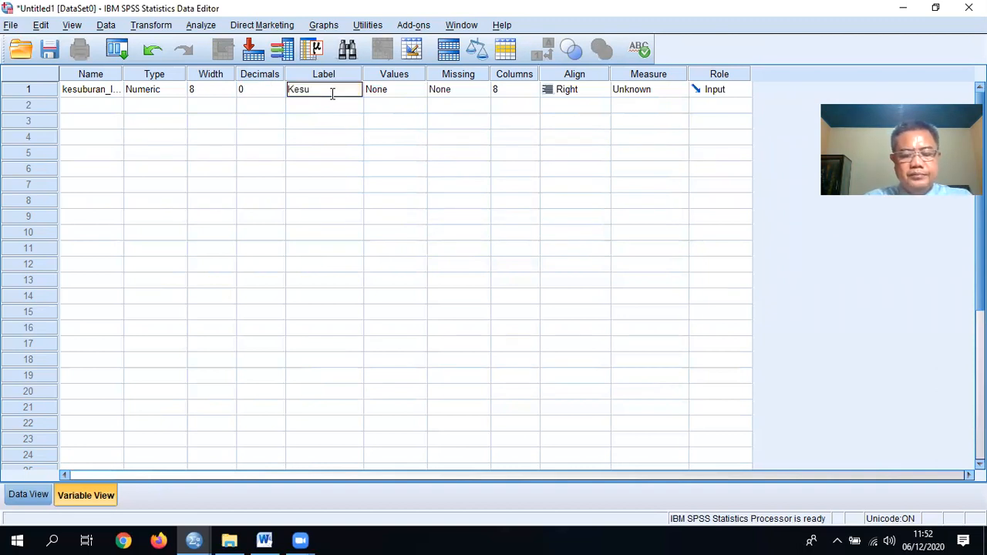
text(buran Lahan)
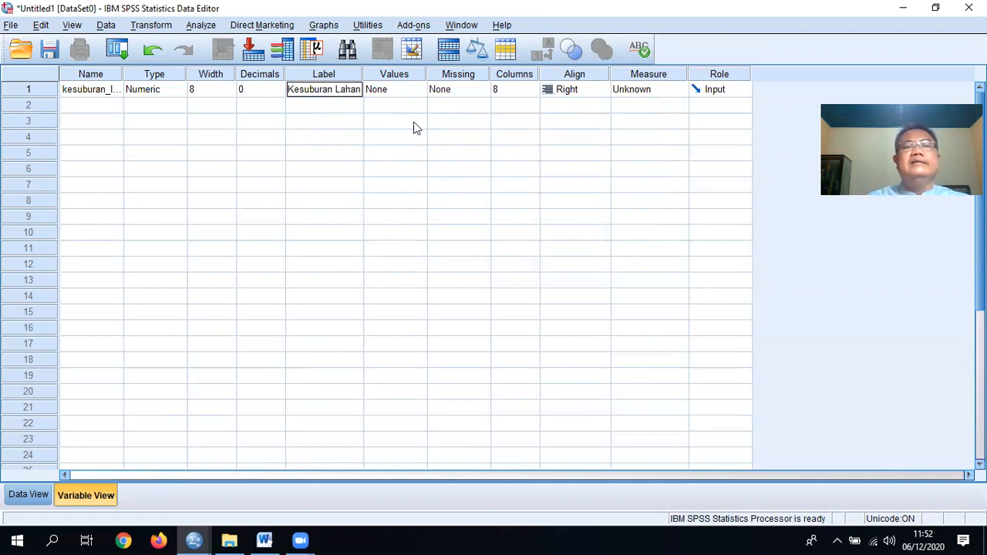
click(509, 188)
click(634, 152)
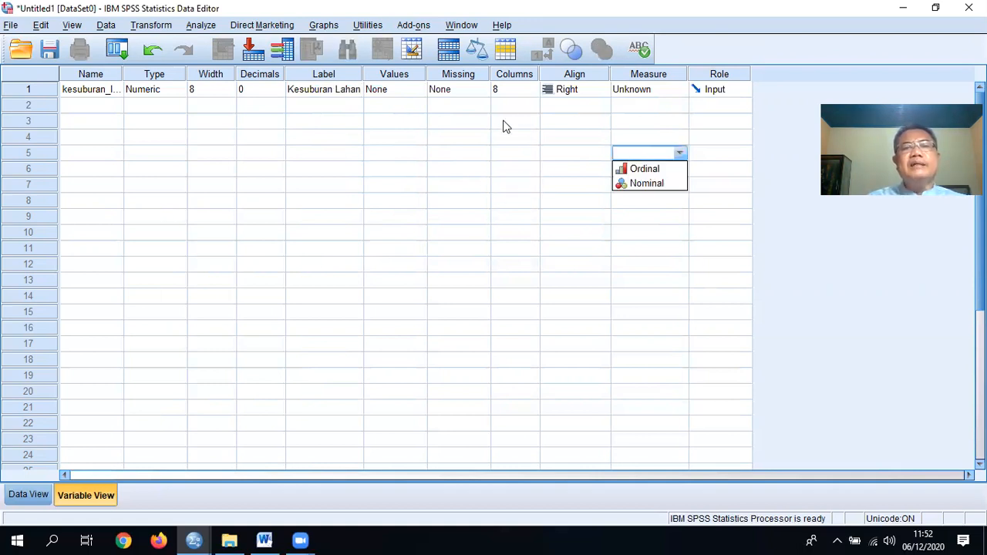
click(480, 92)
click(480, 91)
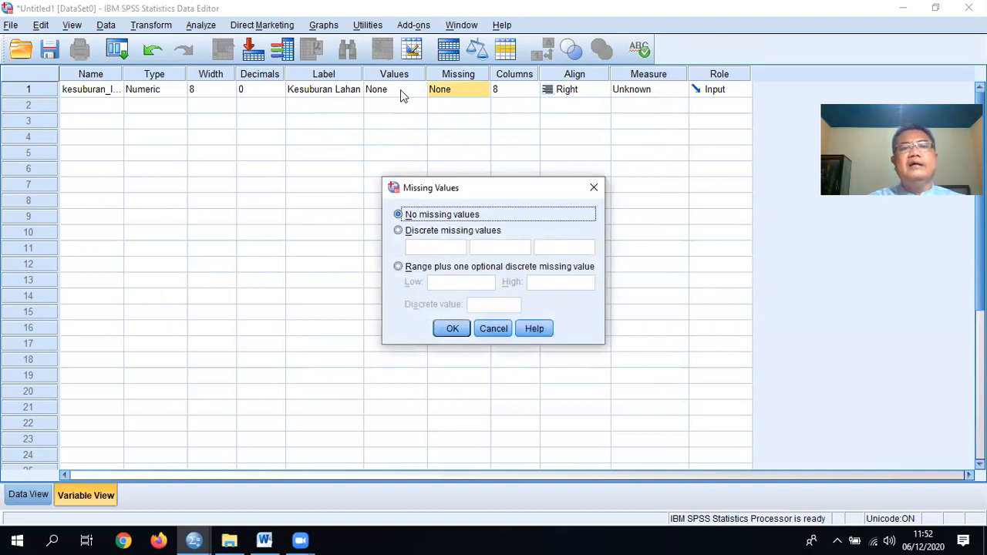
click(495, 328)
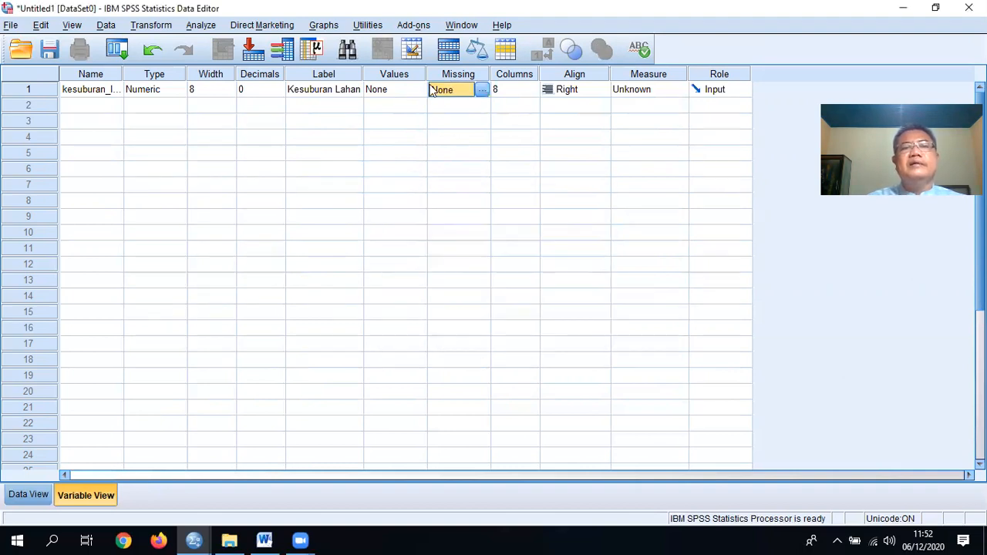
- Define value labels for kesuburan_lahan, adding 1 = "Lahan 1" and 2 = "Lahan 2"
click(420, 91)
click(419, 91)
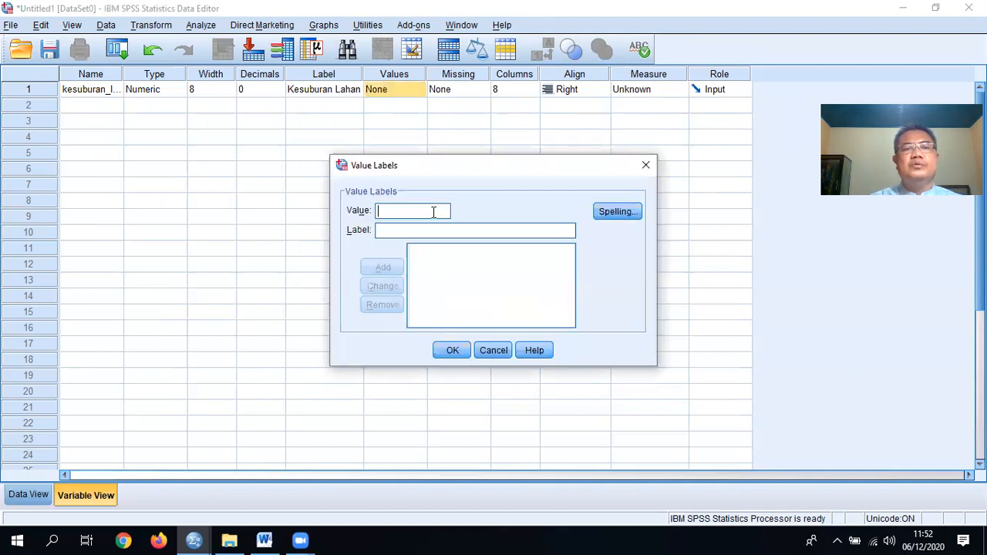
text(1)
click(445, 234)
text(Lahan 1)
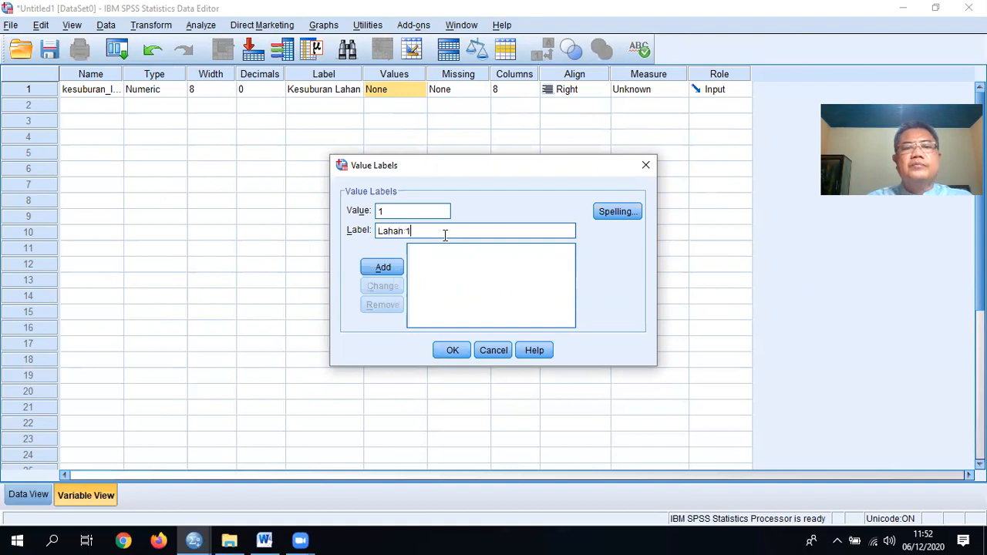
click(402, 267)
text(2)
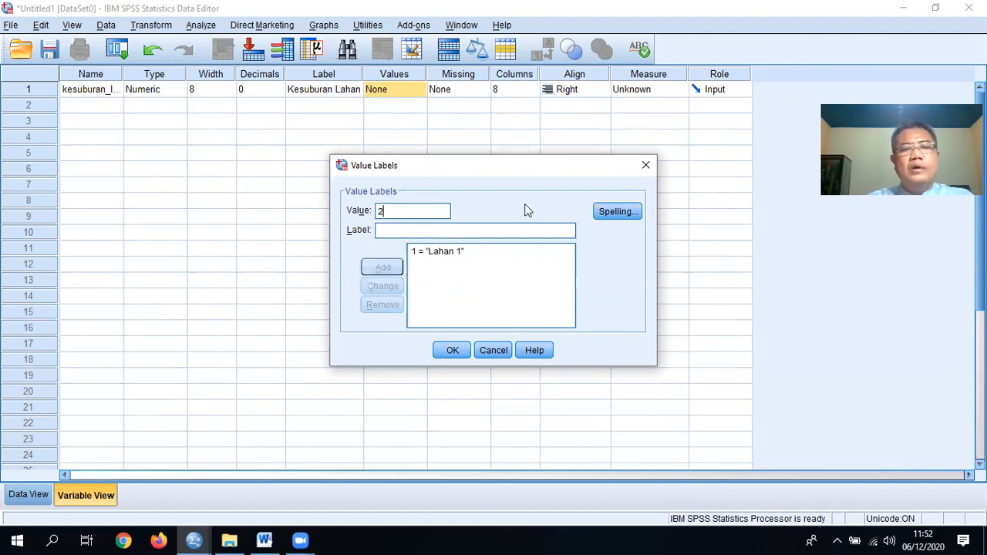
click(479, 229)
text(Lahan 2)
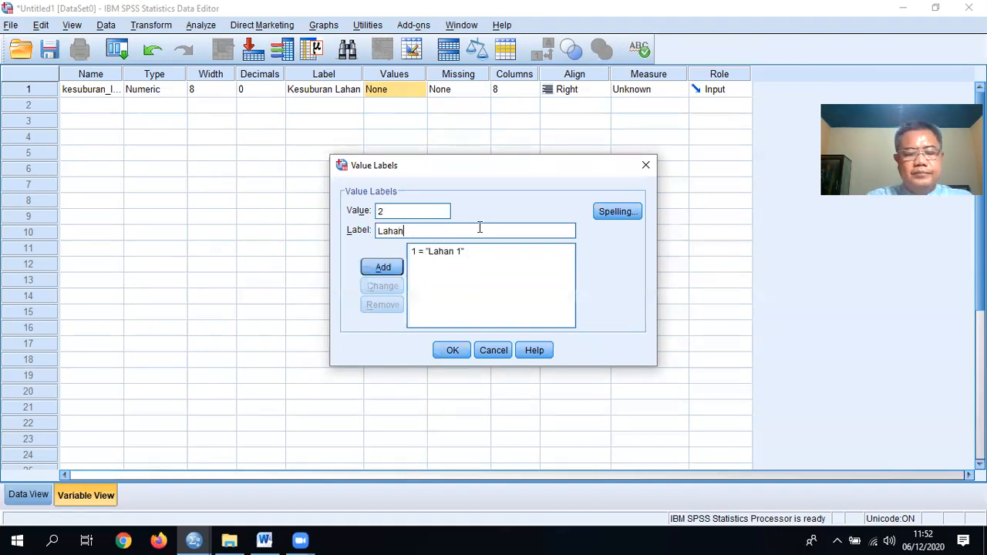
click(378, 275)
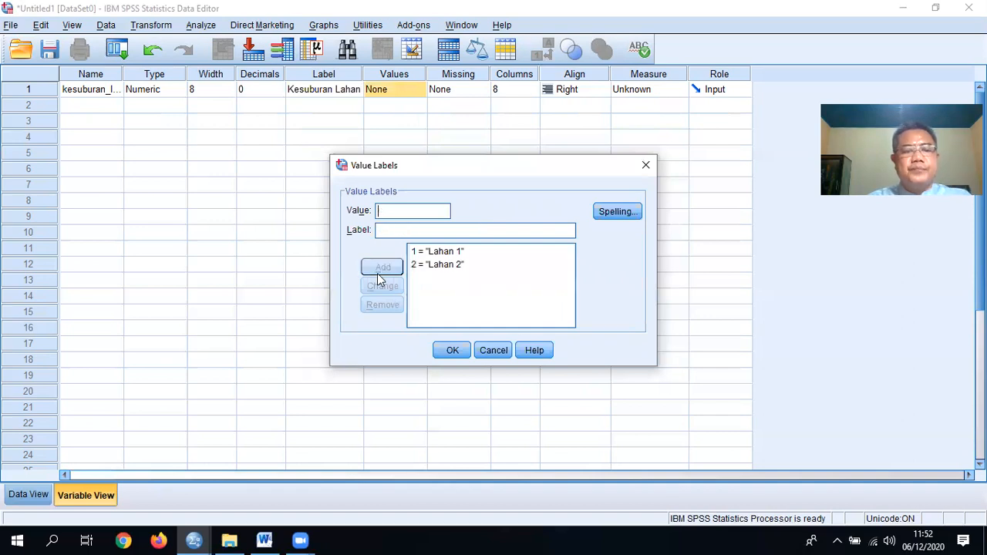
- Add the value labels 3 = "Lahan 3", 4 = "Lahan 4" and 5 = "lahan 5", and set the kesuburan_lahan measure to Scale
text(3)
click(394, 230)
text(Lahan 3)
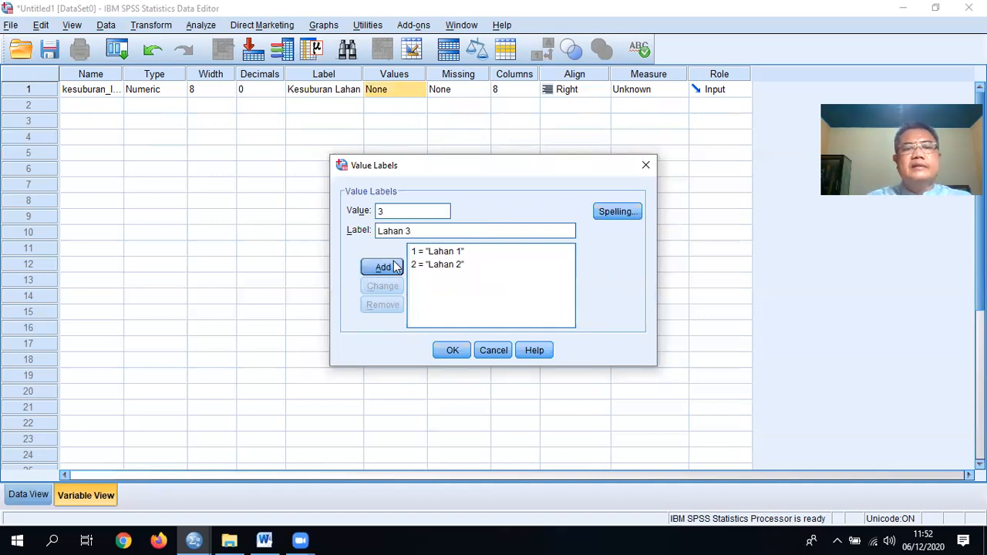
click(394, 266)
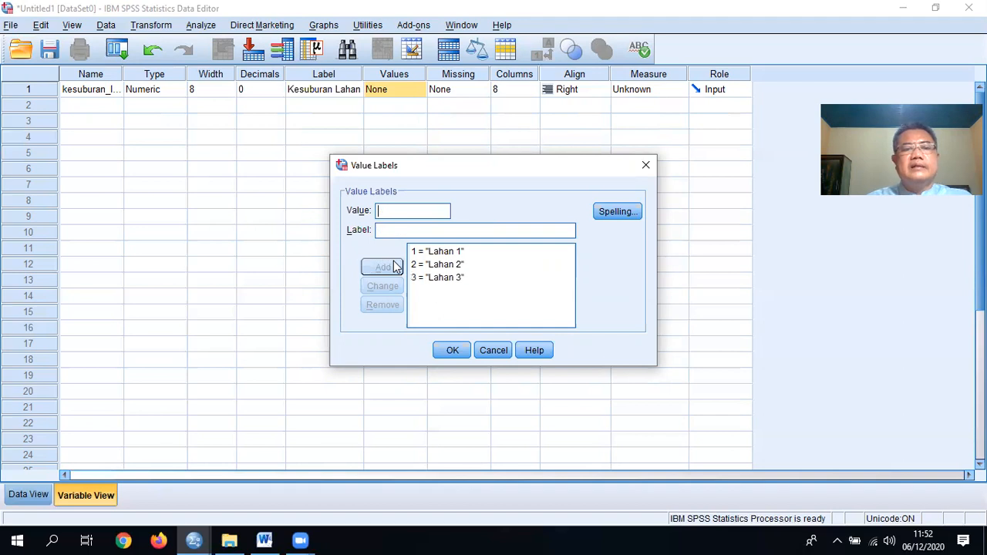
text(4)
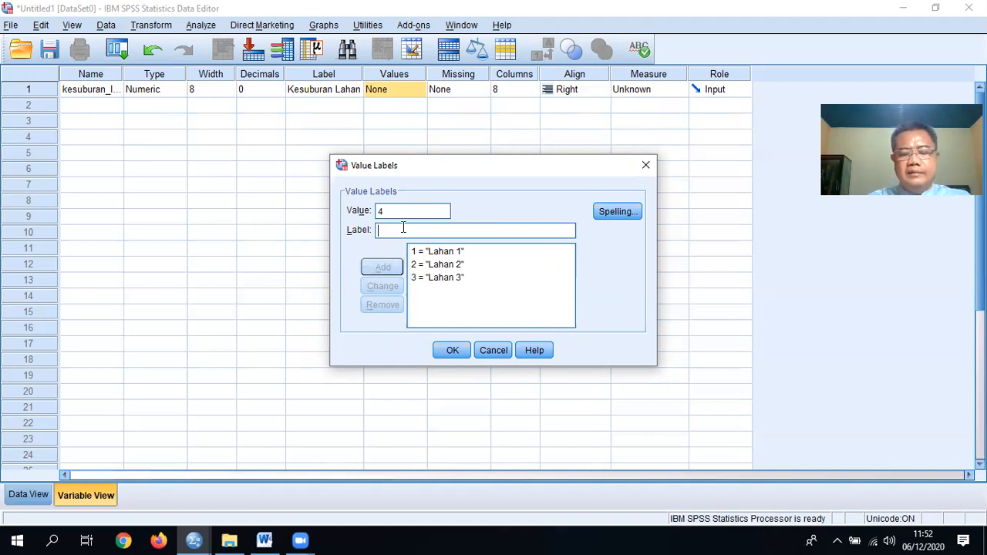
text(Lahan 4)
click(401, 268)
text(5lahan 5)
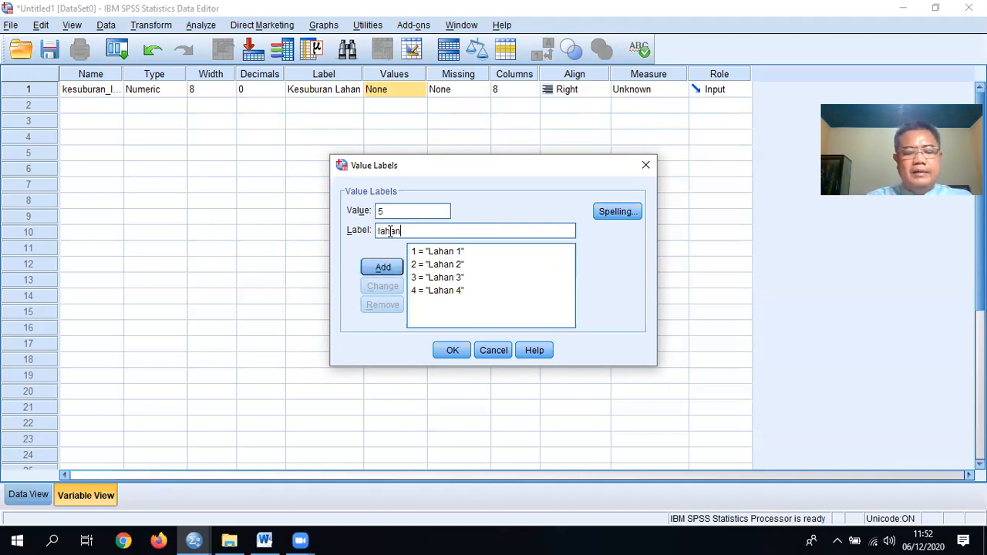
click(369, 269)
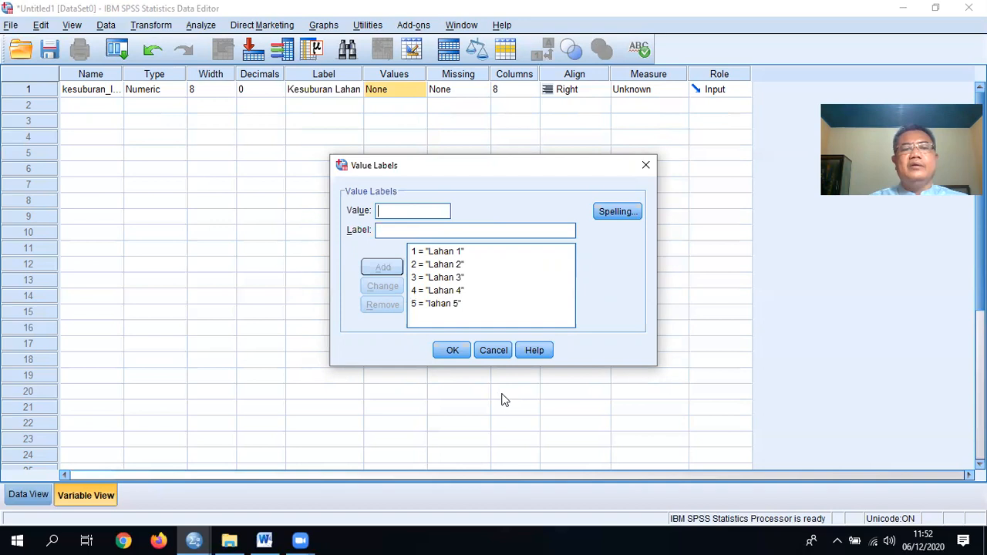
click(453, 350)
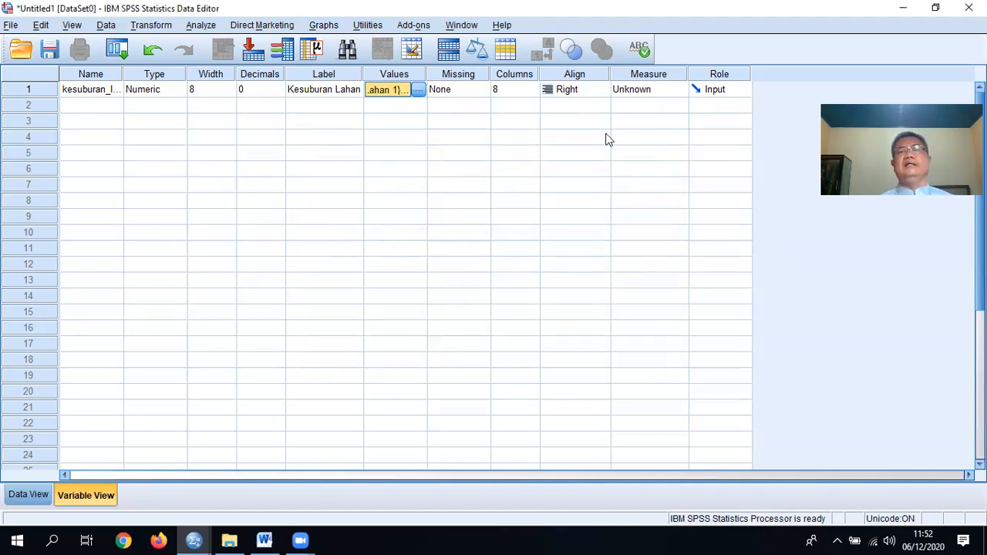
click(635, 90)
click(638, 107)
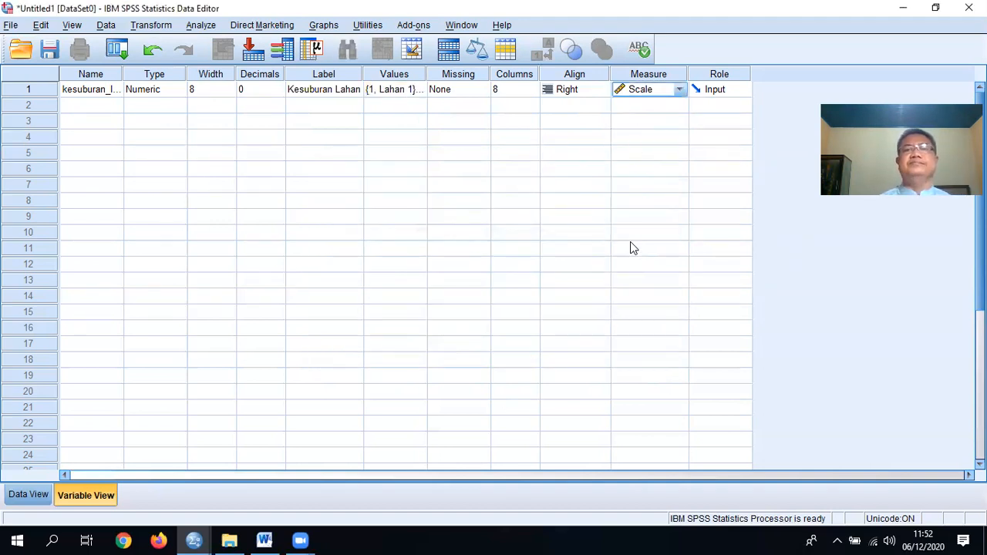
- Define a second variable named varitas_tembakau in the row below kesuburan_lahan
click(71, 101)
text(yalitas_tem)
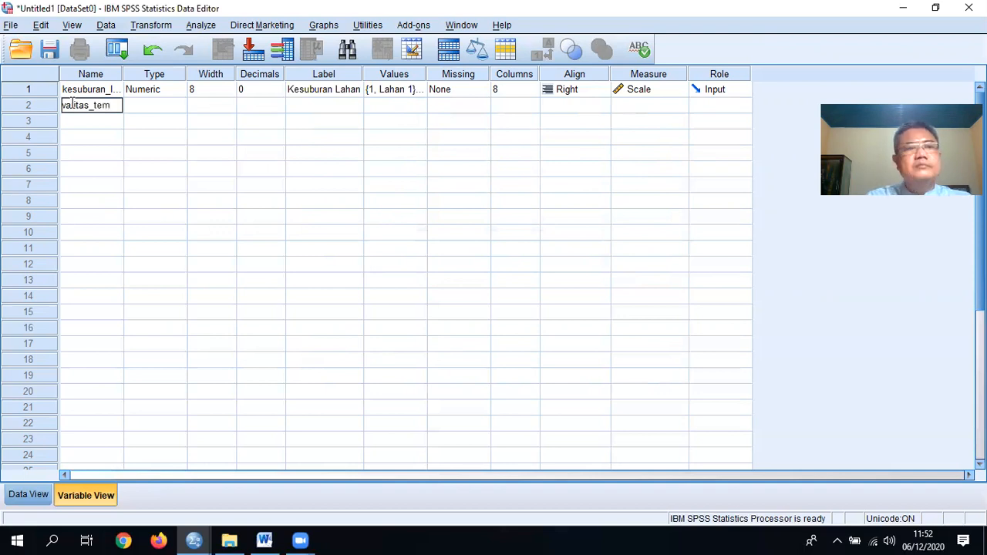
text(bakau)
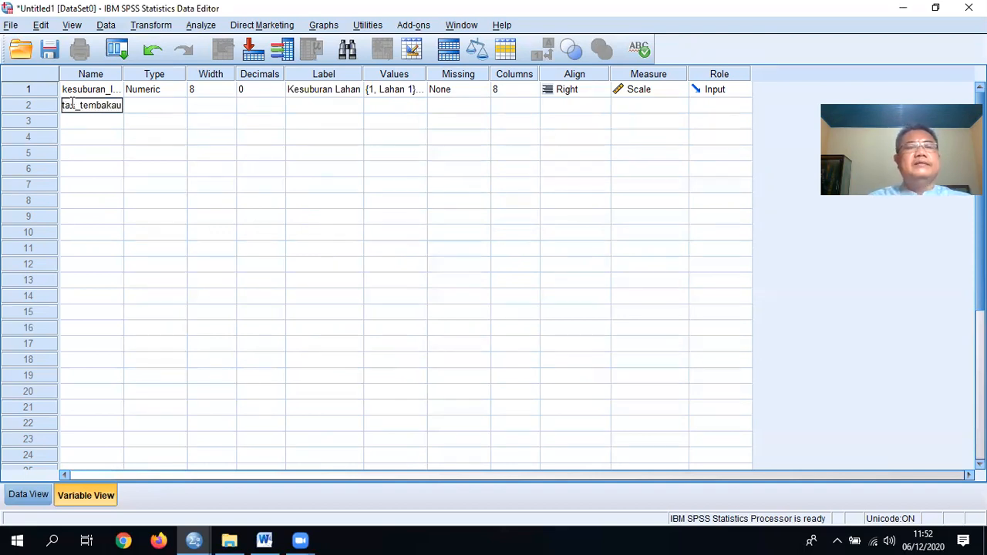
- Set the varitas_tembakau variable to 0 decimals and give it the label "Varitas Tembakau"
click(278, 106)
click(279, 103)
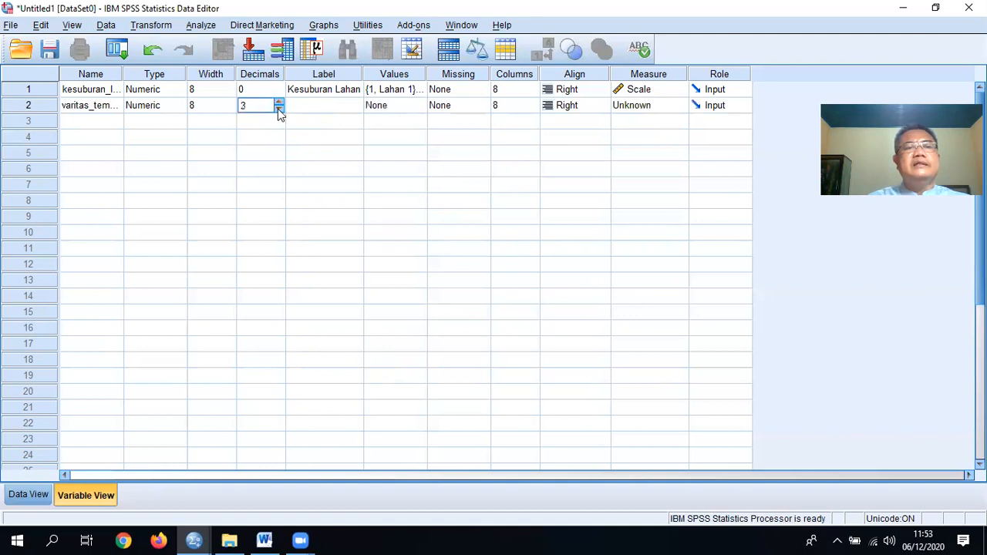
click(279, 109)
click(279, 109)
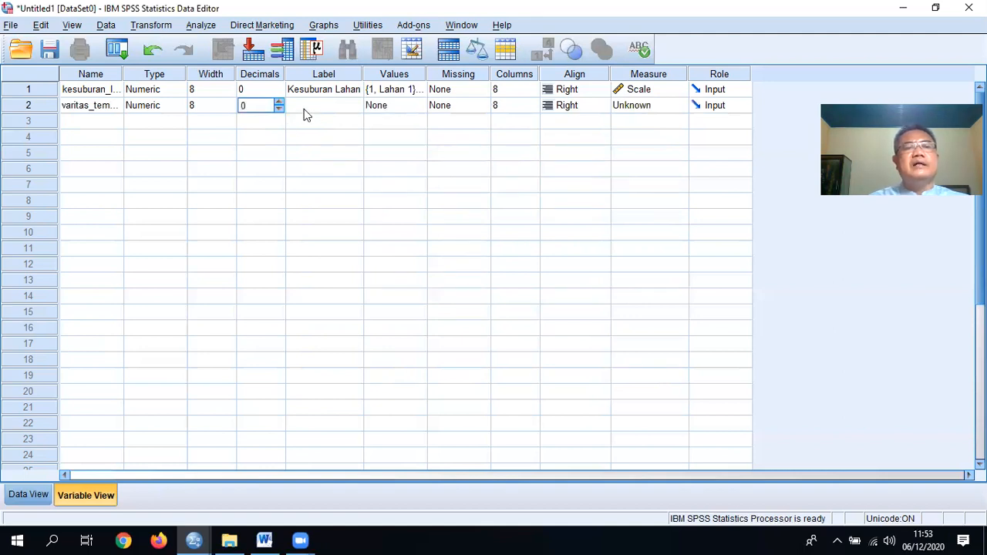
click(307, 109)
text(Varitas Tembakau)
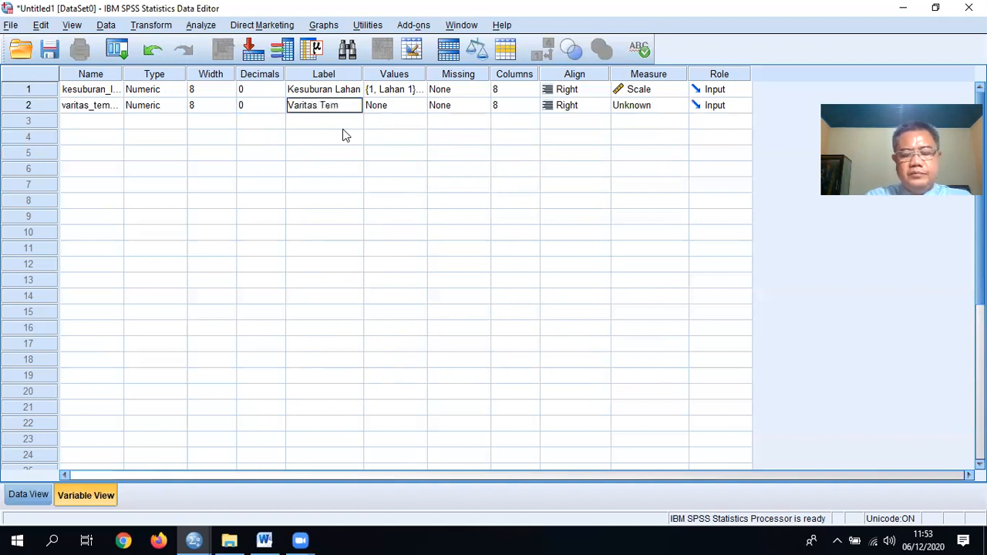
- Define value labels for varitas_tembakau, adding 1 = "varitas A" and 2 = "Varitas B"
click(421, 105)
click(421, 106)
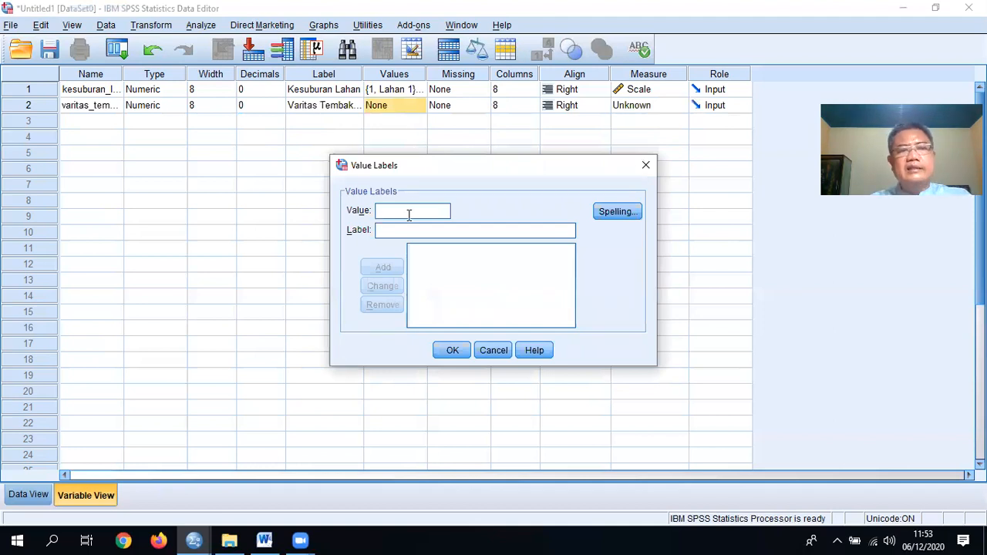
text(1)
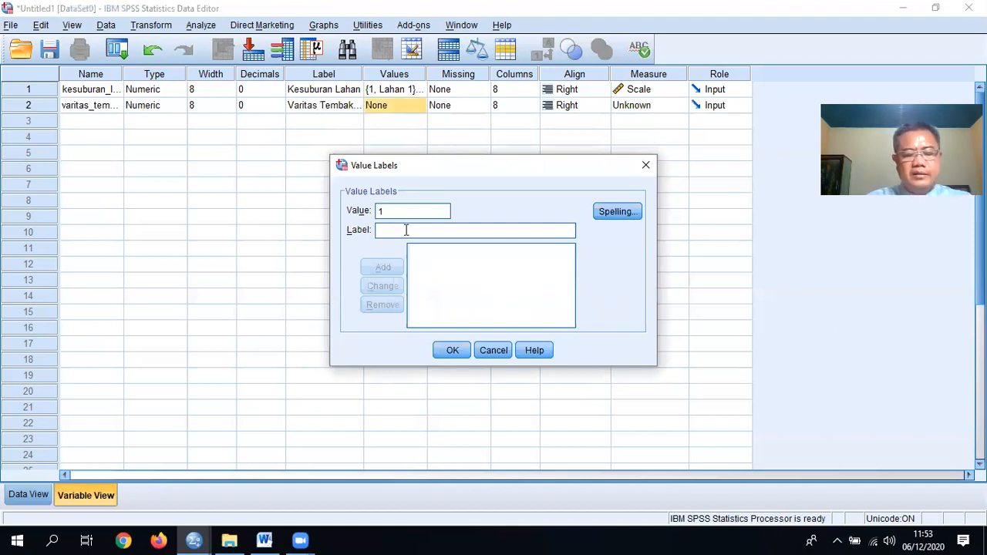
text(varitas 1)
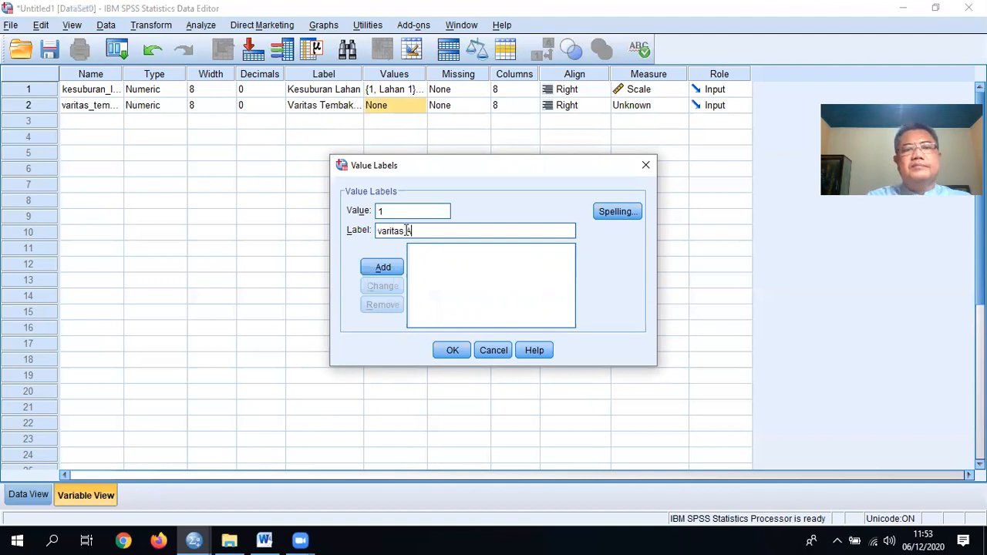
click(385, 272)
text(2)
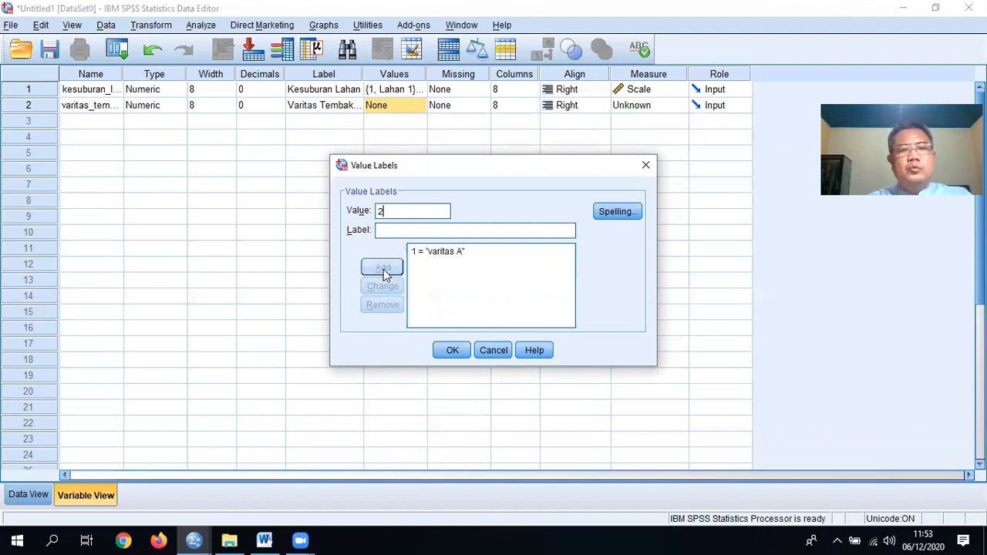
click(387, 231)
text(Varitas B)
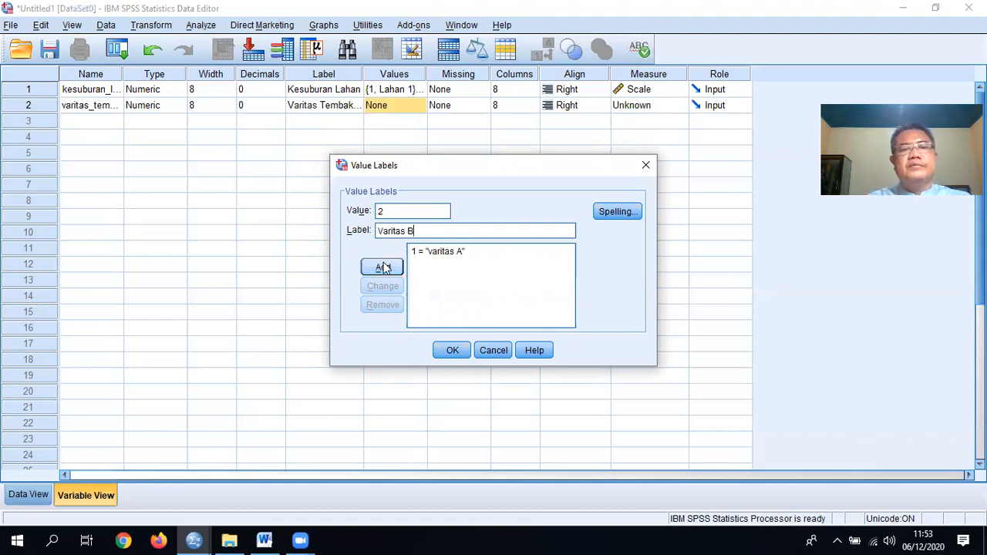
click(383, 267)
- Add the value labels 3 = "Varitas C", 4 = "Varitas D" and 5 = "Varitas E" to varitas_tembakau
text(3)
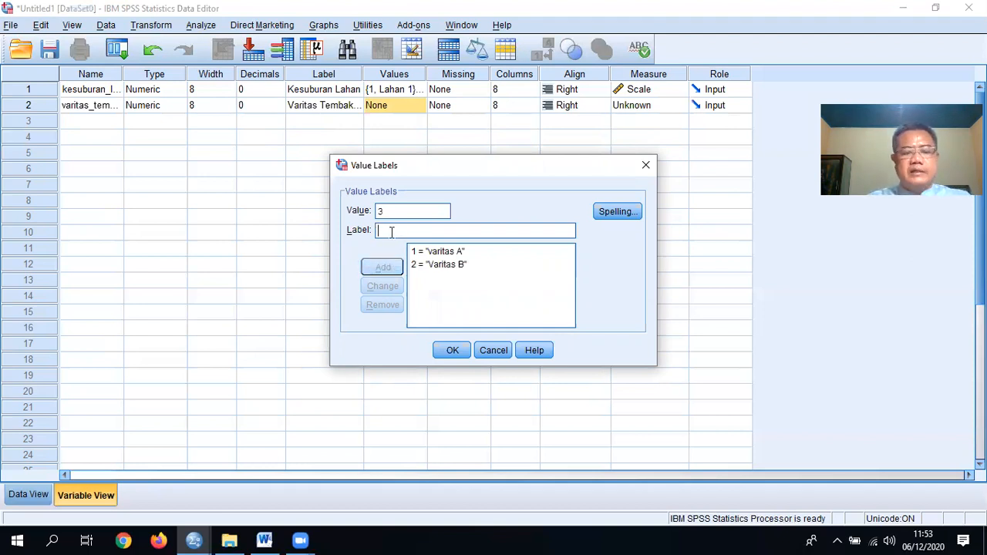
click(391, 231)
text(Varitas C)
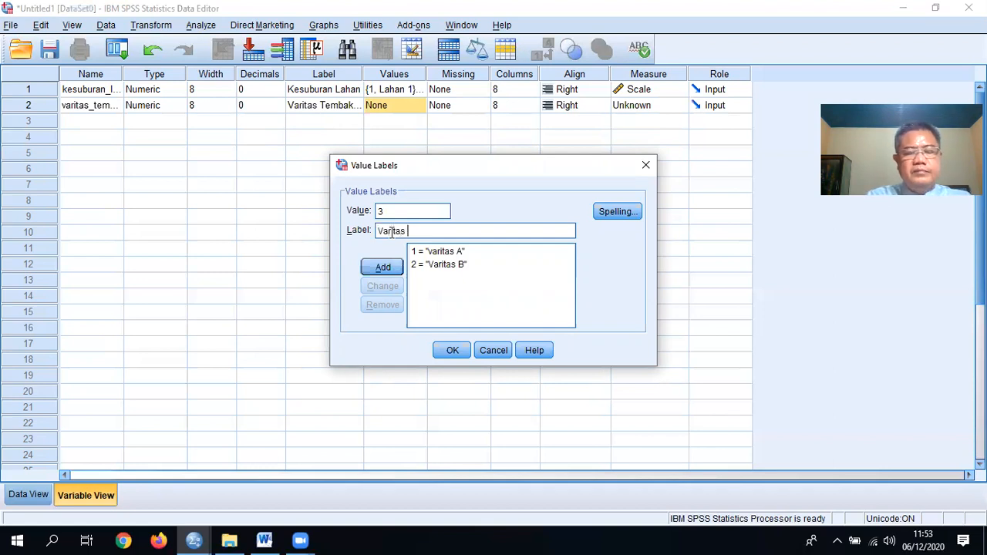
click(389, 270)
text(4 = "Va)
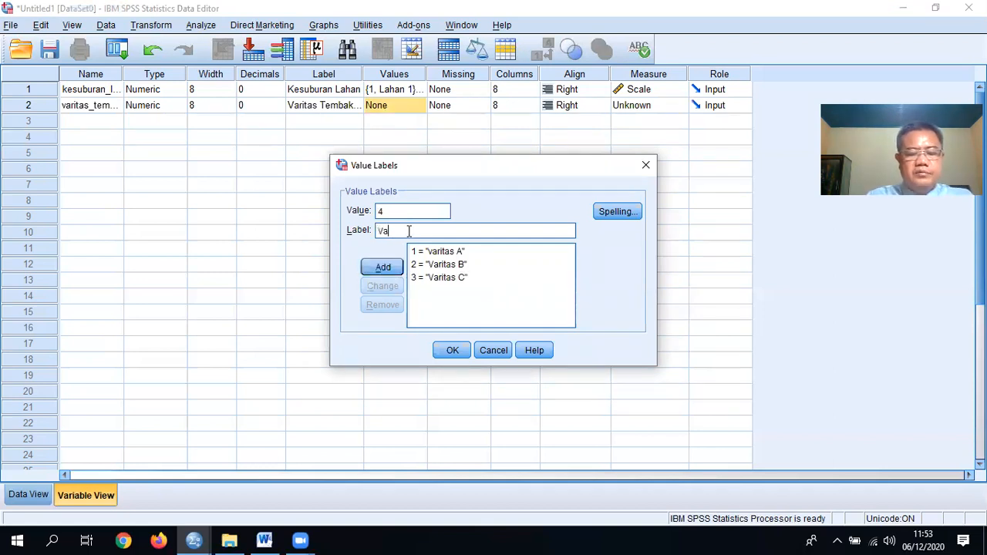
text(ritas D)
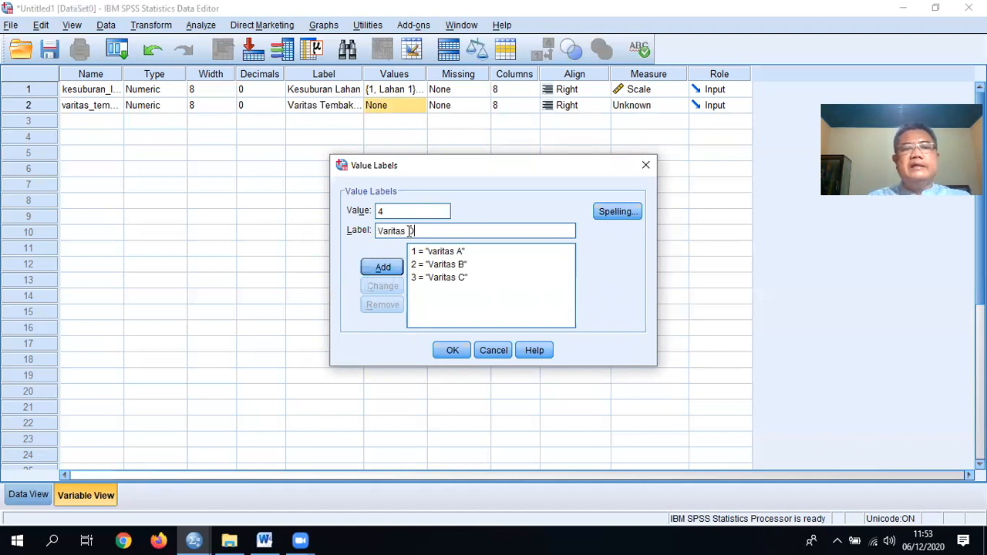
click(400, 266)
text(5)
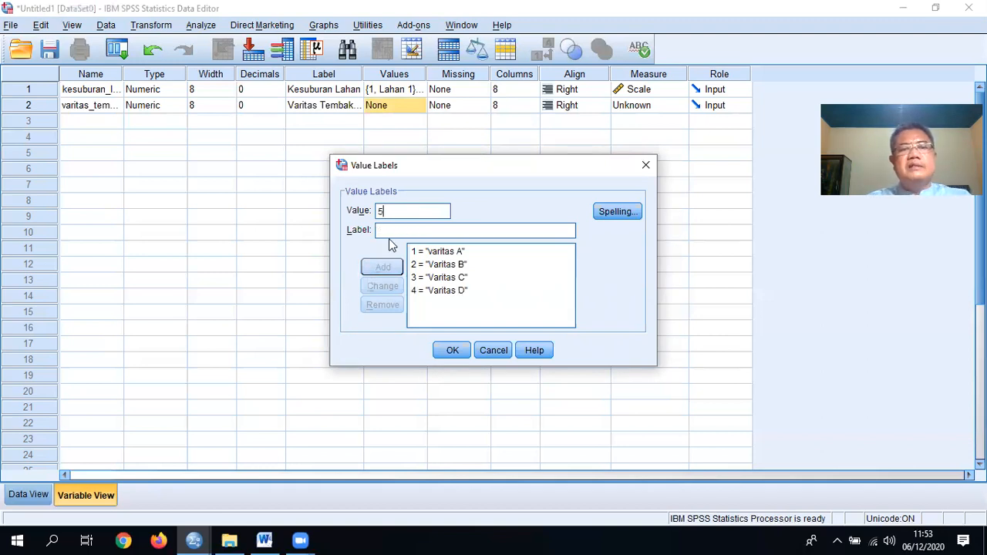
text( = "Varitas)
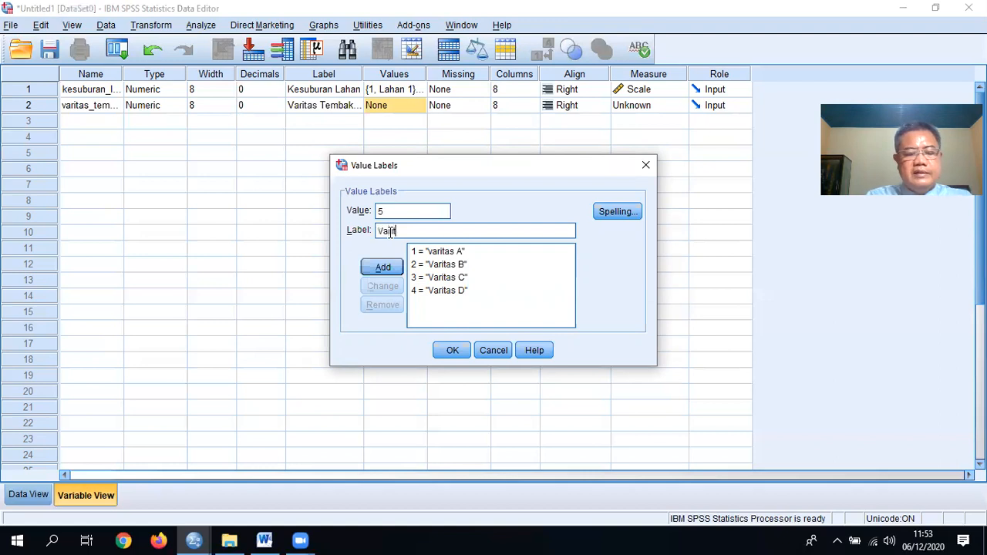
text( E)
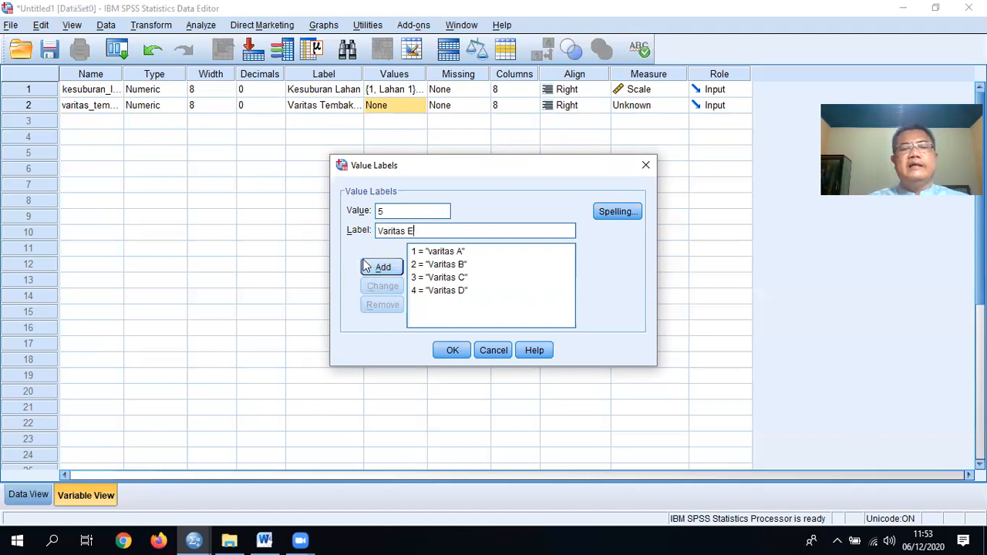
click(393, 267)
click(452, 350)
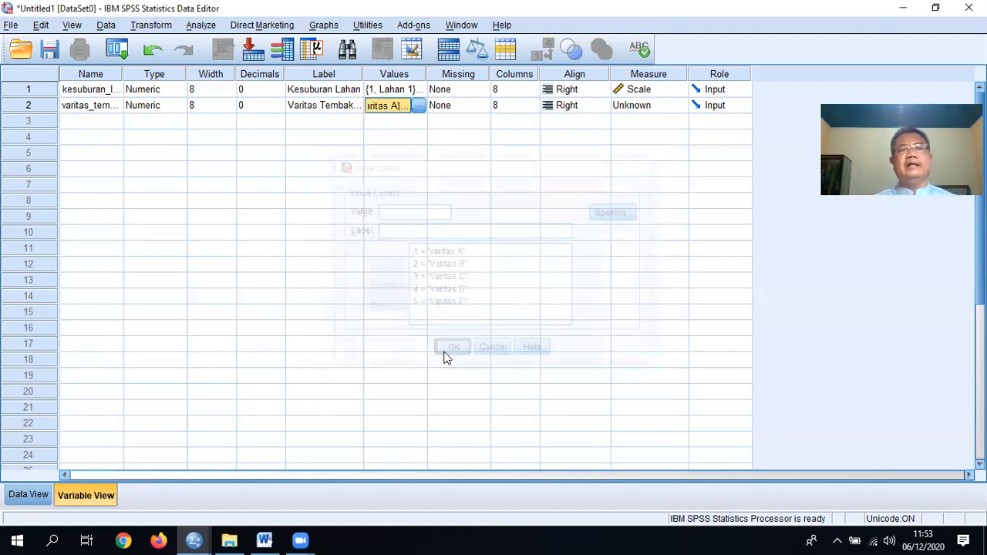
- Define a third variable named Produksi_tanaman in the row below varitas_tembakau
click(108, 124)
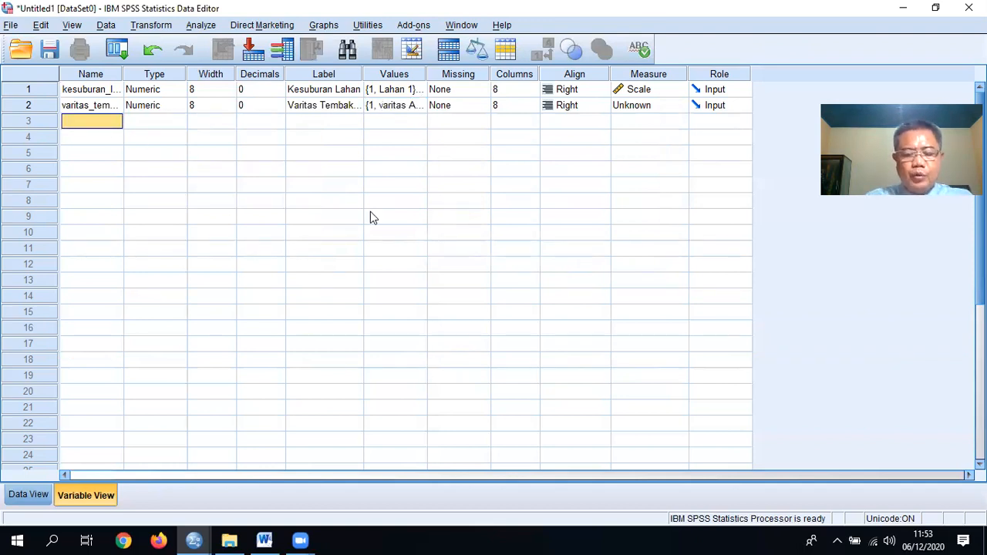
text(Produksi)
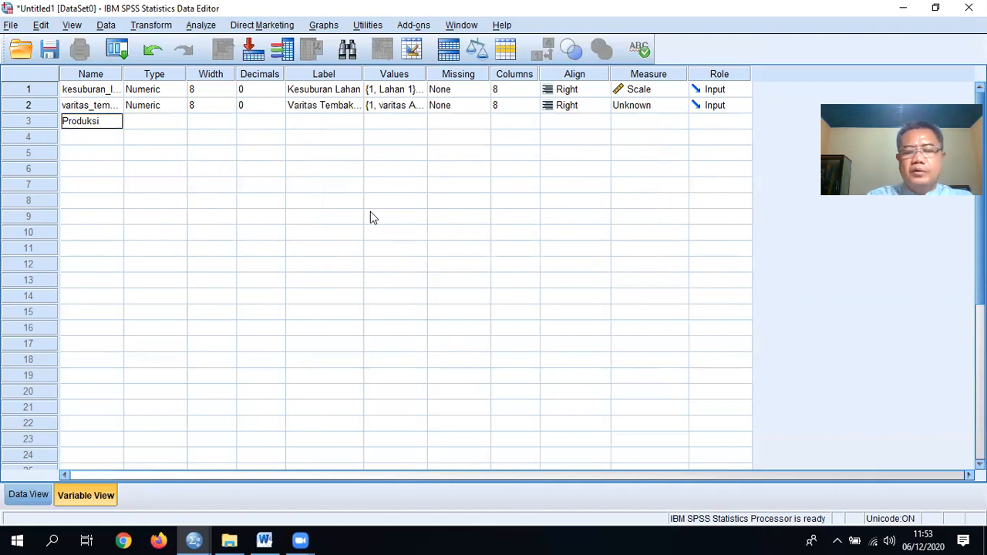
text(_tanaman)
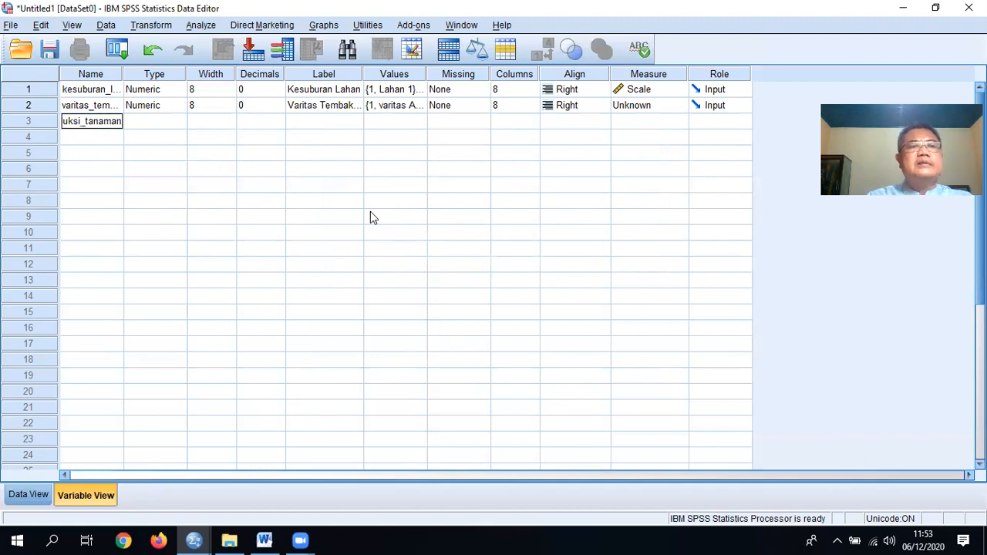
- Give the Produksi_tanaman variable the label "Produksi Tanaman (g/tanaman)"
click(306, 126)
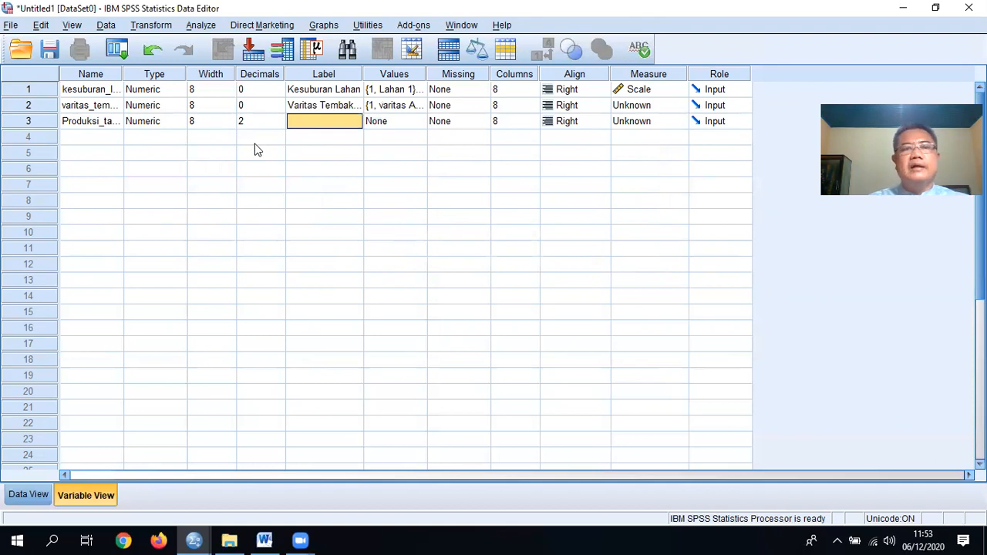
text(Prod)
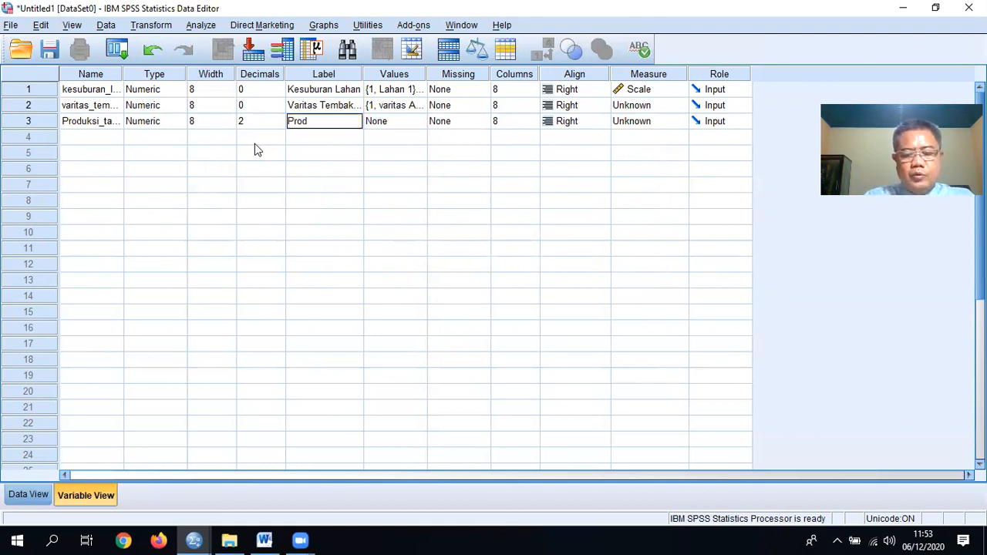
text(uksi Tanaman)
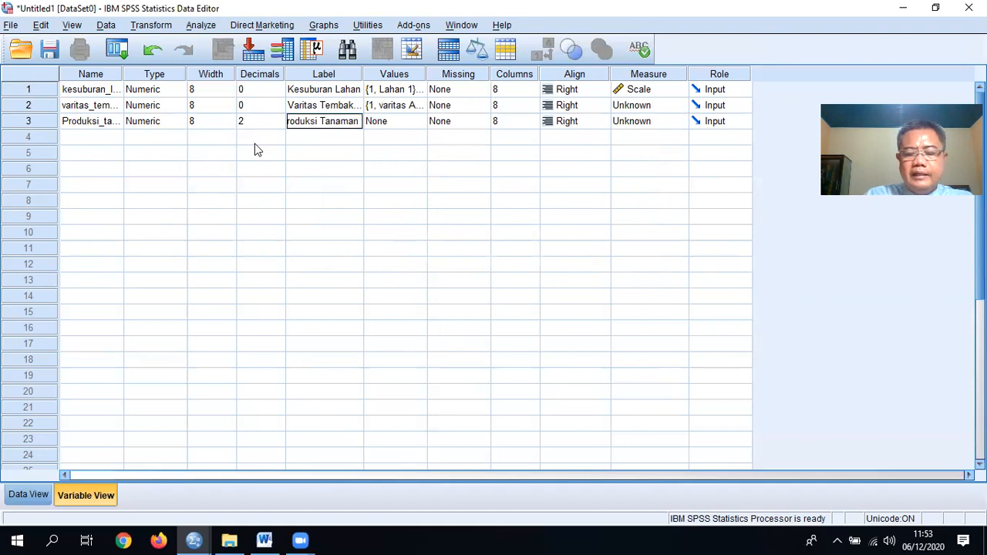
text( (g/)
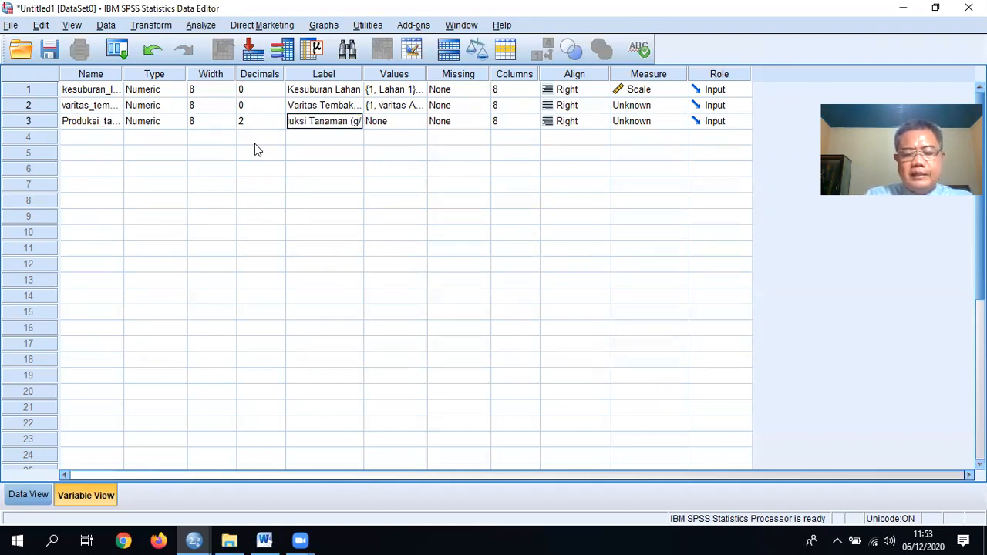
text(tanaman))
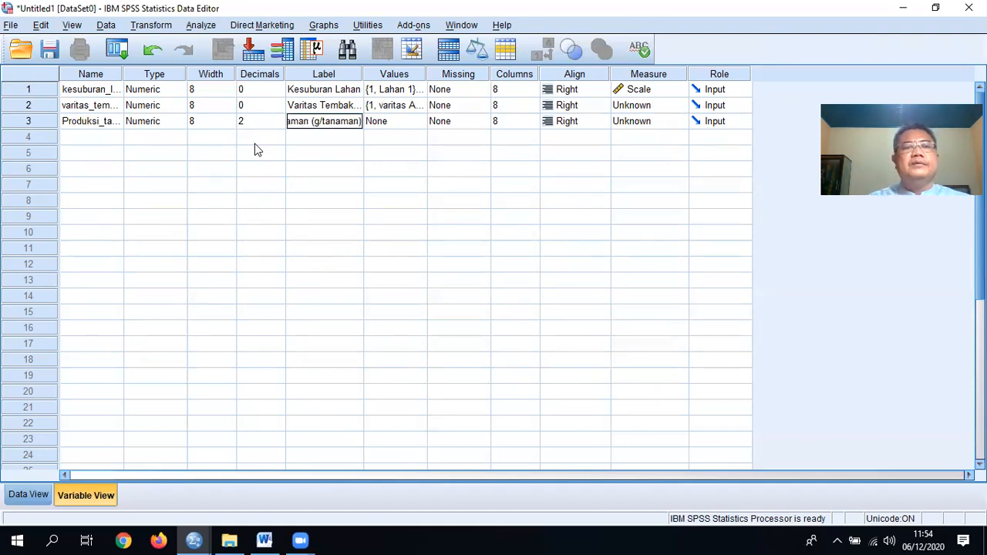
click(593, 235)
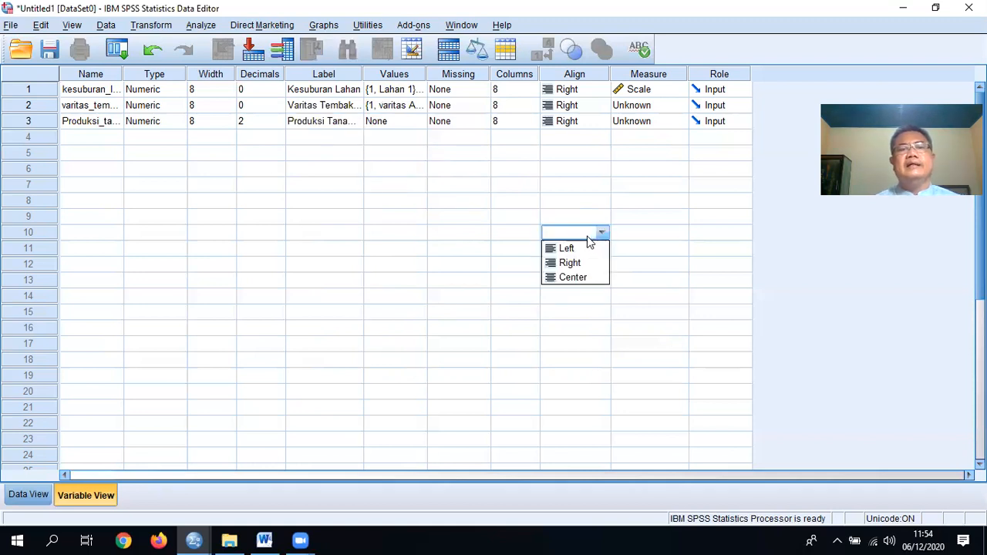
- Set the measure of both varitas_tembakau and Produksi_tanaman to Scale
click(651, 104)
click(651, 121)
click(648, 125)
click(651, 137)
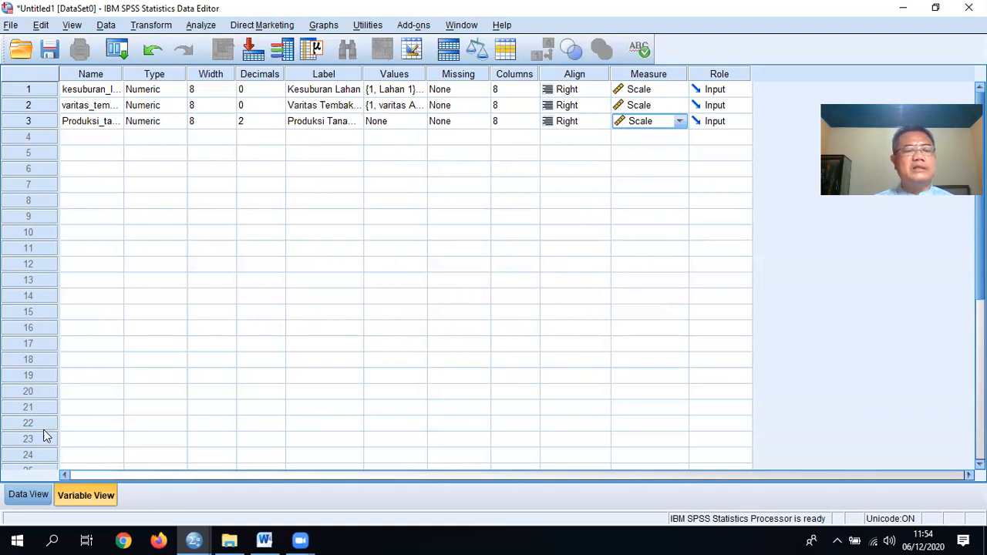
- Show the data sheet and enter the land codes 1 to 5 in rows 1 to 5 of kesuburan_lahan
click(36, 494)
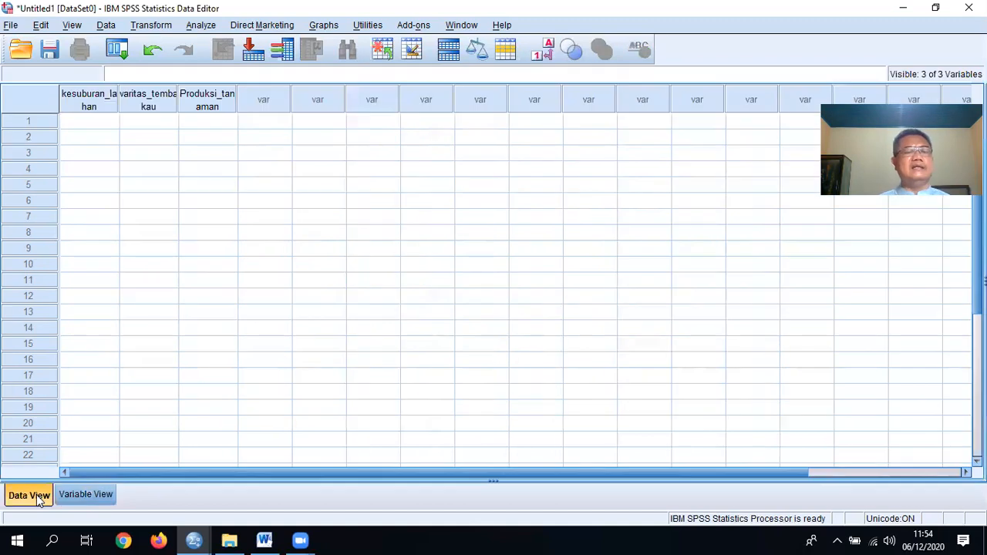
click(81, 122)
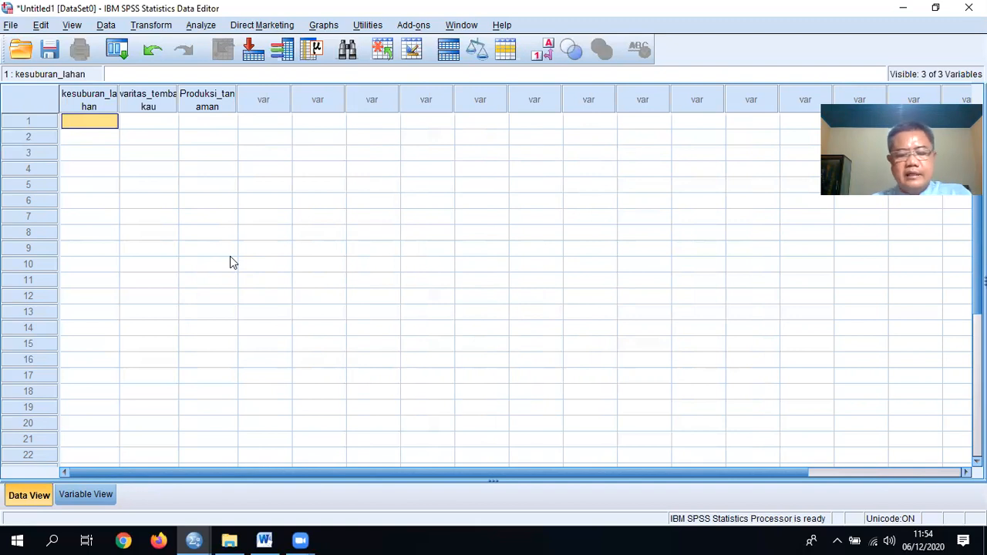
text(1)
key(Return)
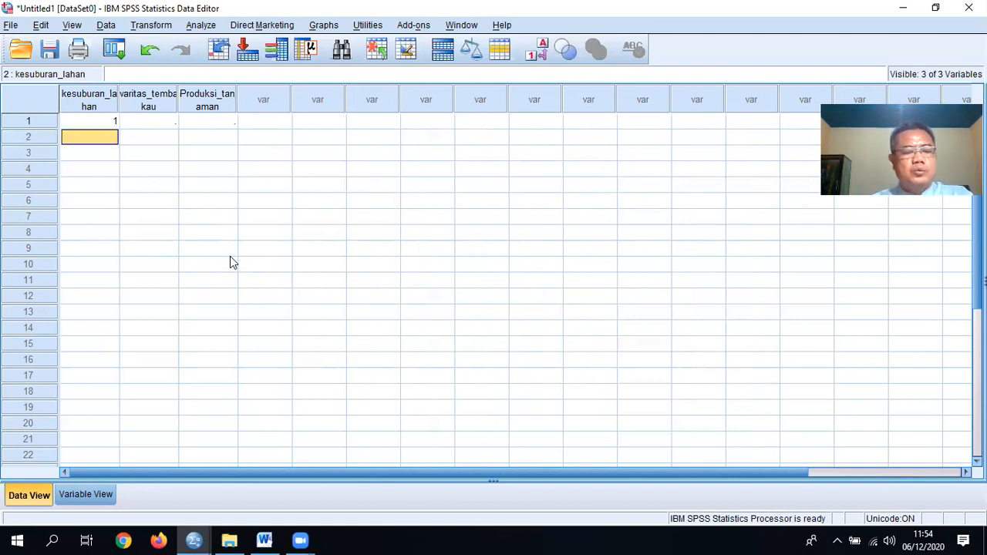
text(2)
key(Return)
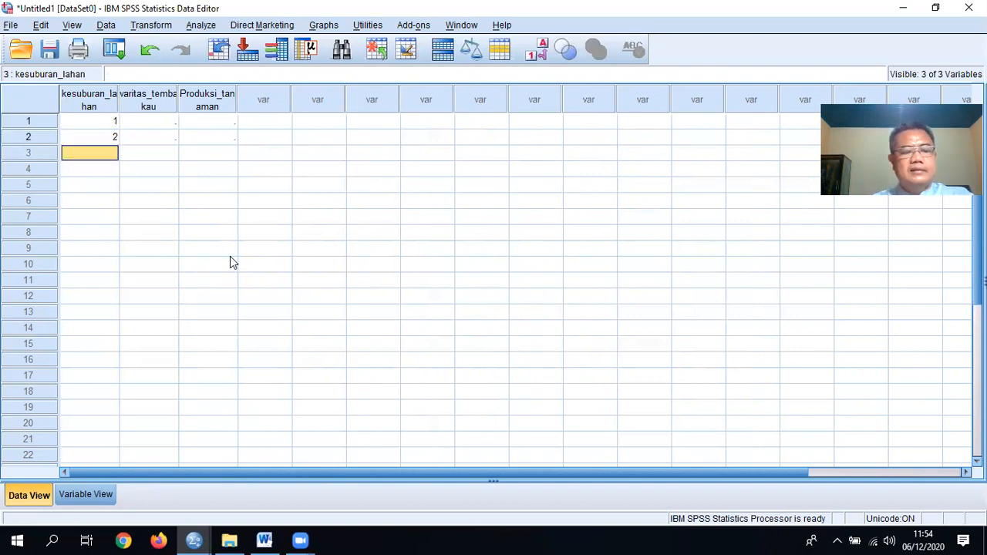
text(3)
key(Return)
text(4)
key(Return)
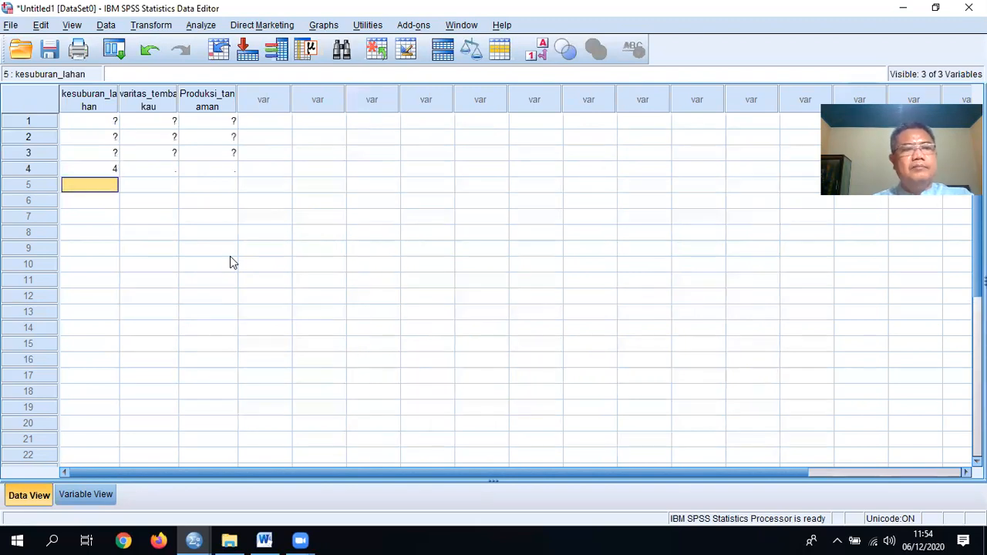
text(5)
key(Return)
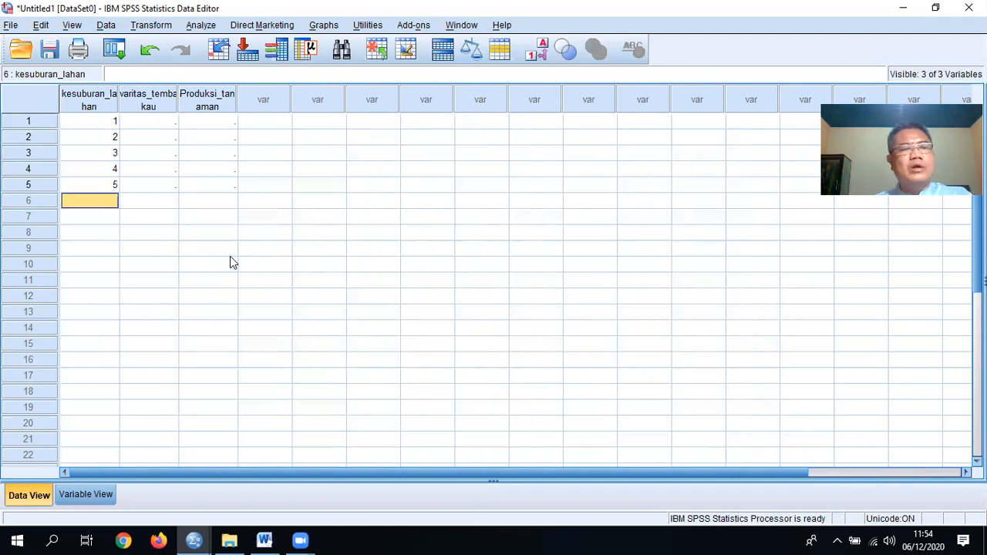
- Enter the codes 1 to 5 in rows 6 to 10 of kesuburan_lahan
text(1)
key(Return)
text(2)
key(Return)
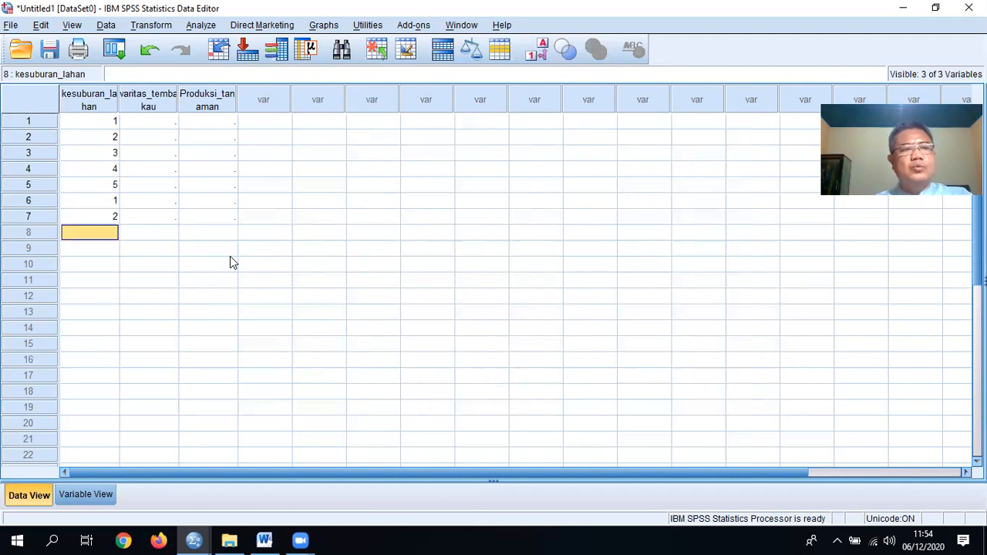
text(3)
key(Return)
text(4)
key(Return)
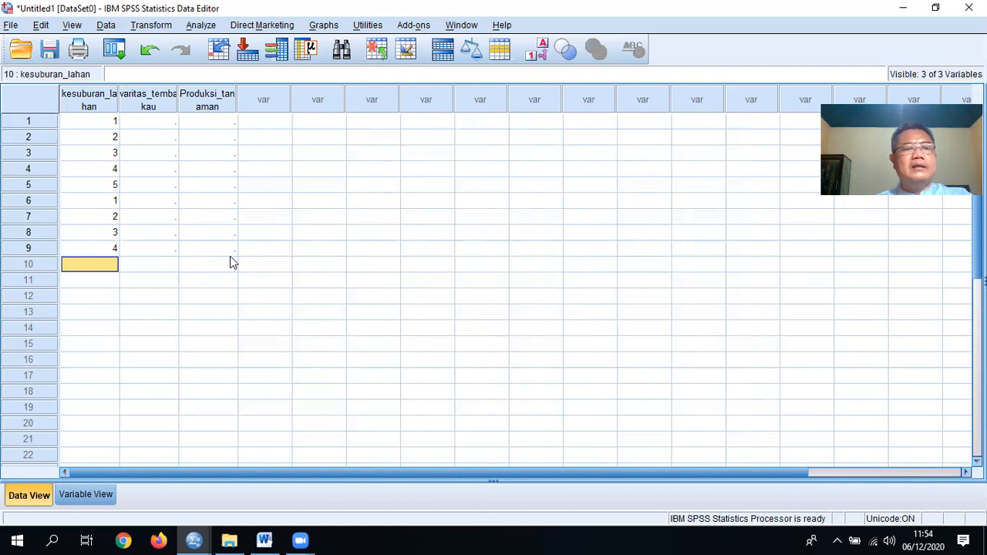
text(5)
key(Return)
- Enter the codes 1 to 5 in rows 11 to 15 of kesuburan_lahan
text(1)
key(Return)
text(2)
key(Return)
text(3)
key(Return)
text(4)
key(Return)
text(5)
key(Return)
- Enter the codes 1 to 5 in rows 16 to 20 of kesuburan_lahan
text(1)
key(Return)
text(2)
key(Return)
text(3)
key(Return)
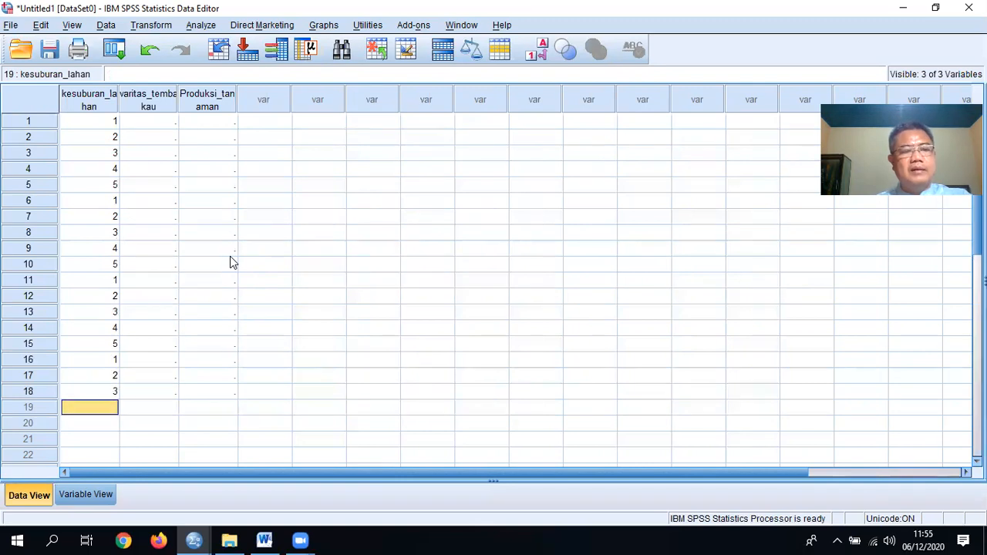
text(4)
key(Return)
text(5)
key(Return)
- Enter the codes 1 to 5 in rows 21 to 25 of kesuburan_lahan
text(1)
key(Return)
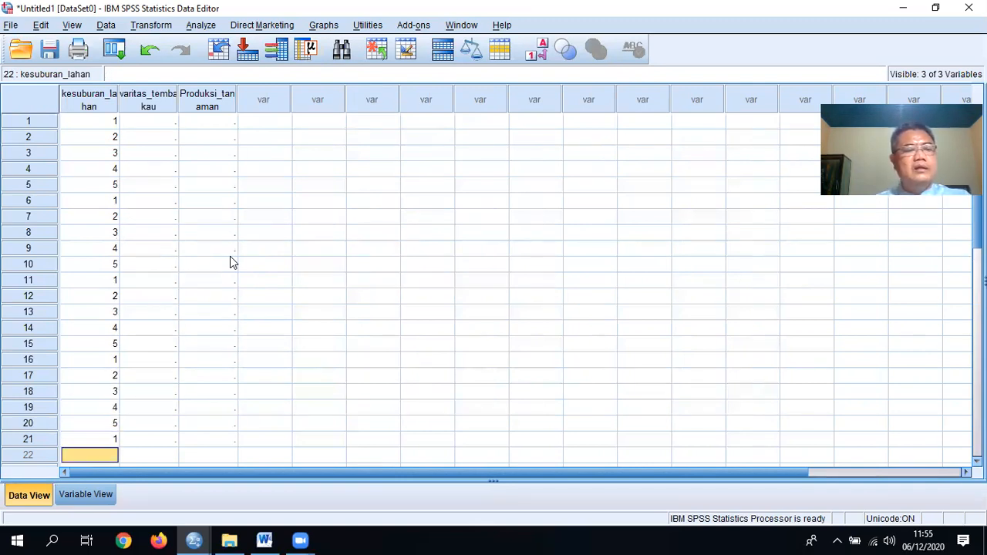
text(2)
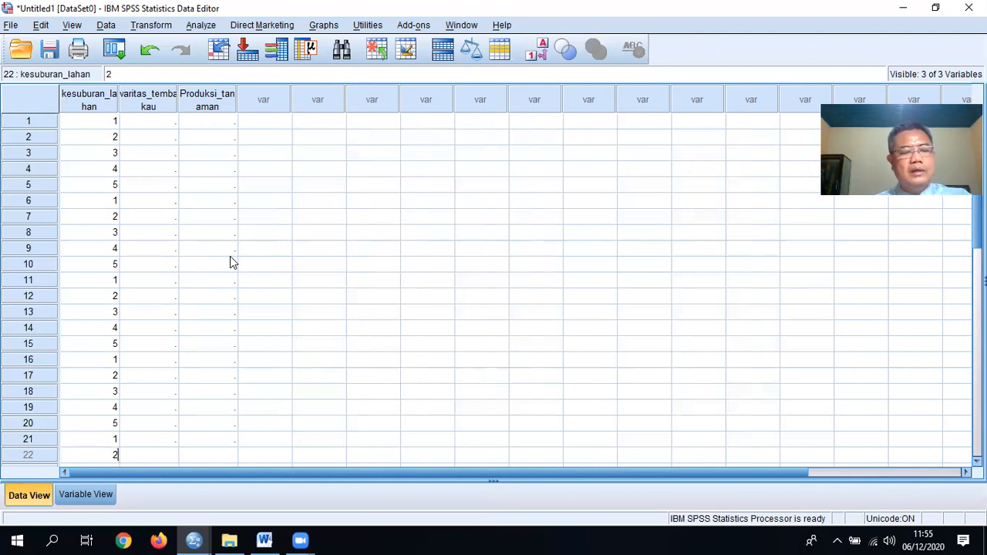
key(Return)
text(3)
key(Return)
text(4)
key(Return)
text(5)
key(Return)
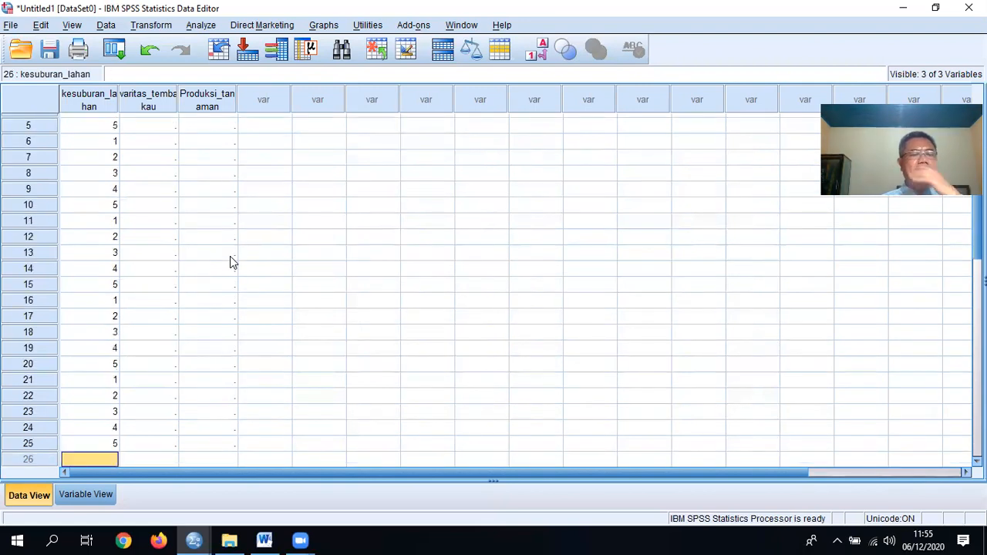
- Select the row 1 cell of the varitas_tembakau column, ready for data entry
key(Right)
key(Up)
key(Up)
key(Up)
key(Up)
key(Up)
key(Up)
key(Up)
key(Up)
key(Up)
key(Up)
key(Up)
key(Up)
key(Up)
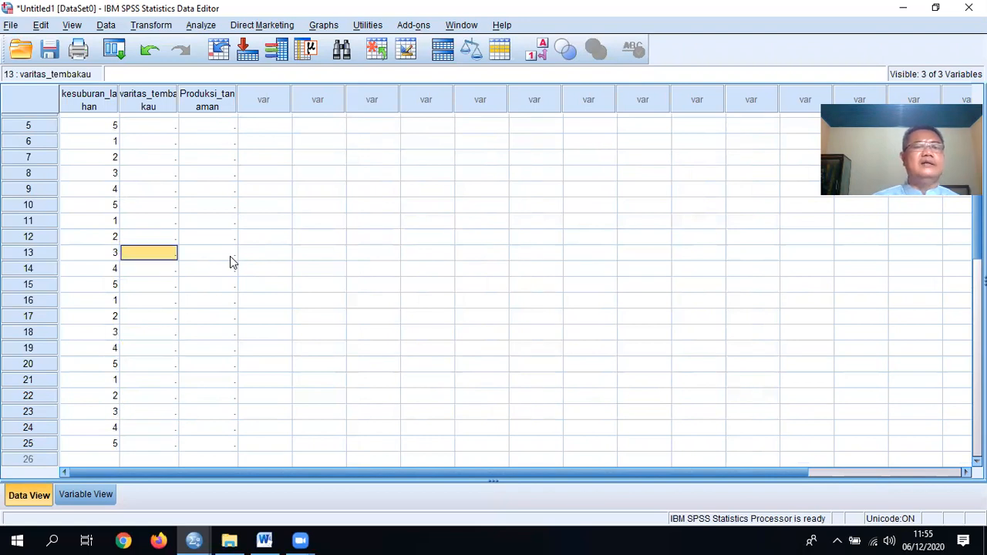
key(ctrl+Up)
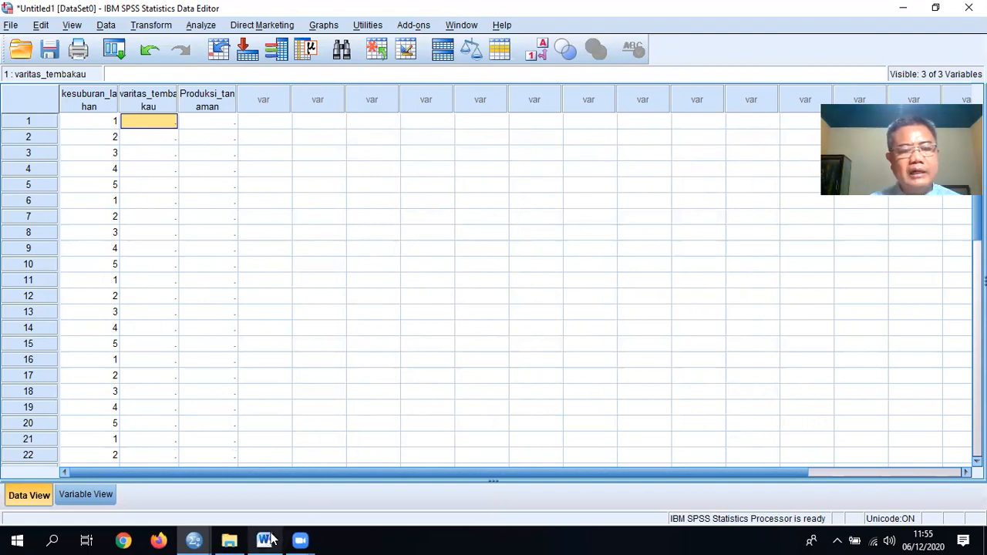
- Switch to the bab 6 RBSL document in Word, examine row B1's variety letters across K1 to K5, and return to the Untitled1 dataset in SPSS
mouse_move(268, 539)
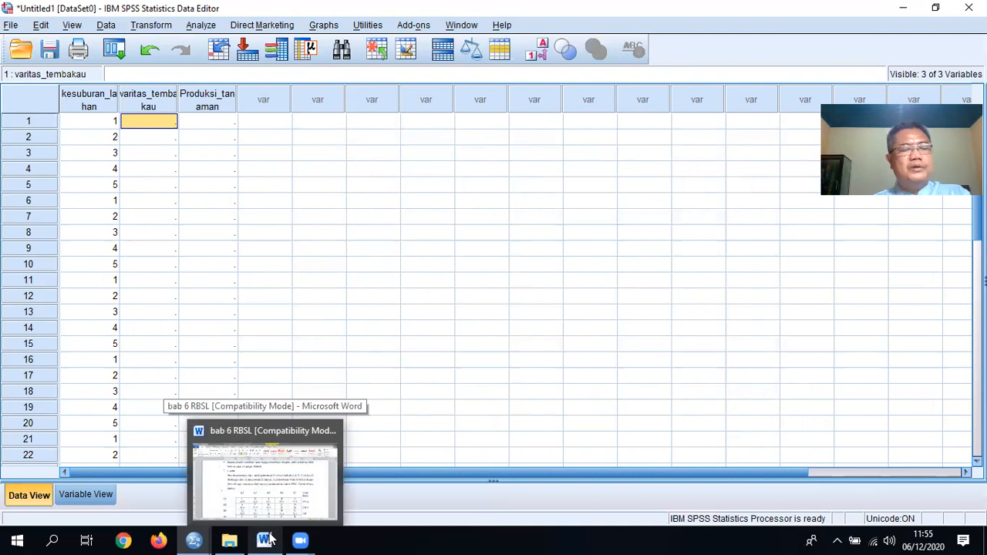
click(270, 512)
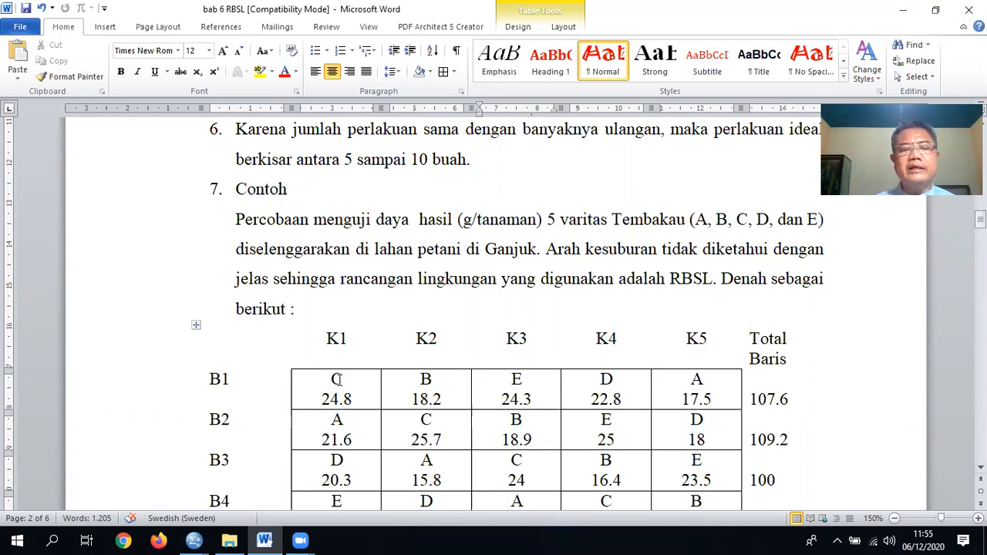
click(421, 379)
click(513, 379)
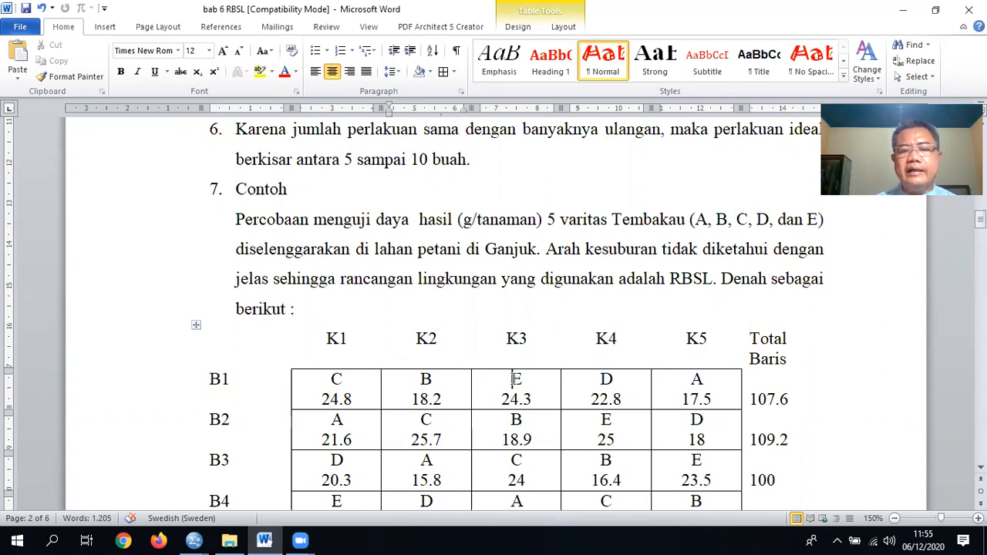
click(629, 376)
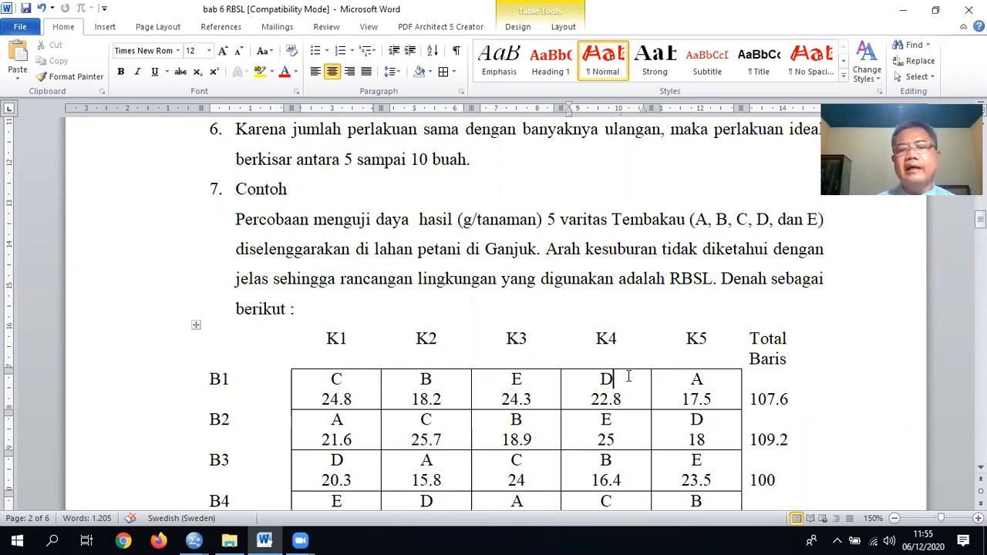
click(702, 380)
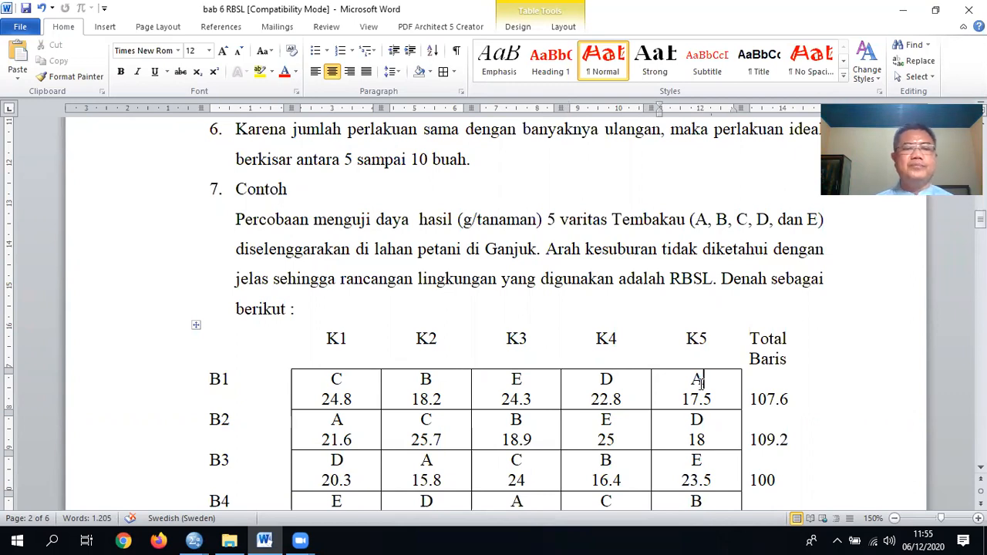
click(338, 379)
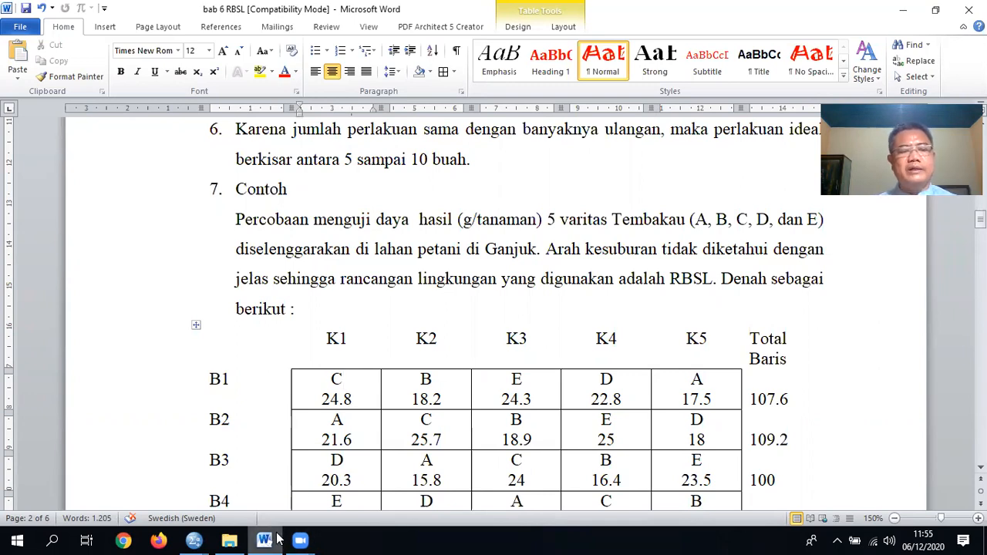
mouse_move(199, 540)
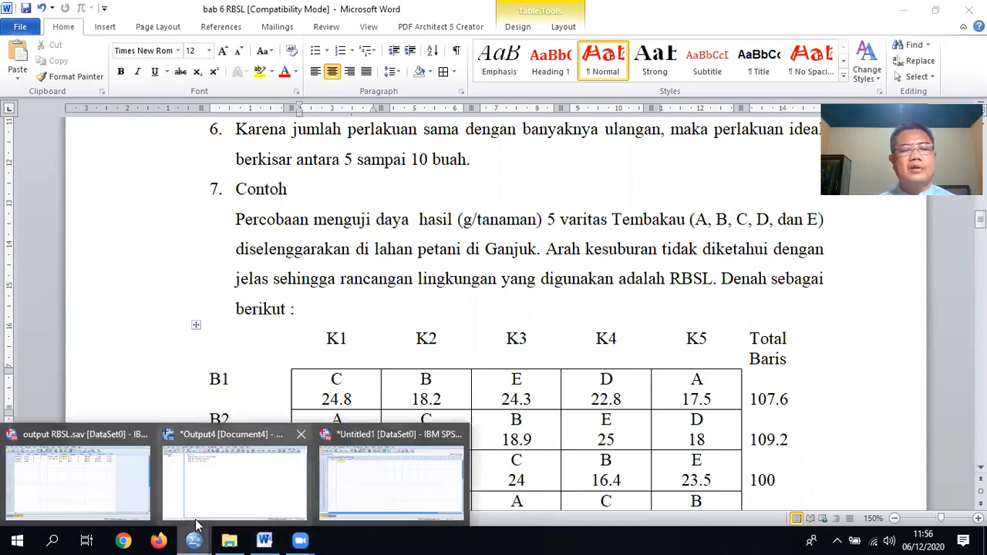
click(94, 498)
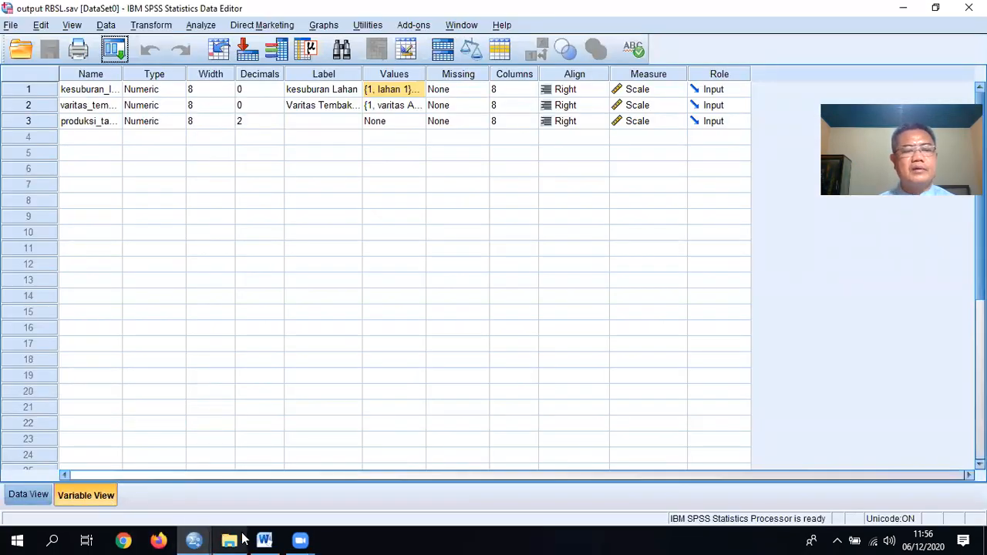
mouse_move(199, 540)
click(360, 499)
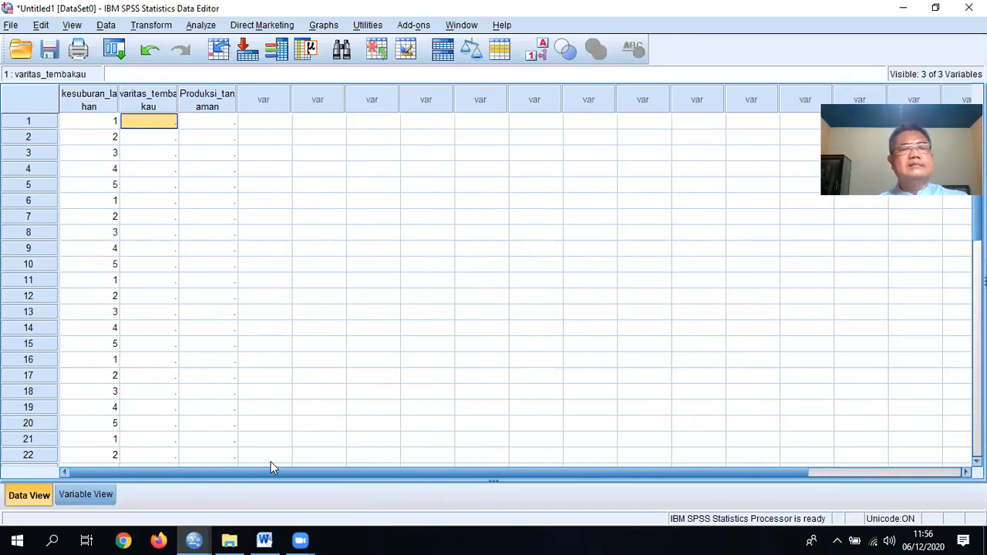
- Recheck the order of row B1's variety letters in the Word layout table and switch back to the Untitled1 dataset in SPSS
click(264, 540)
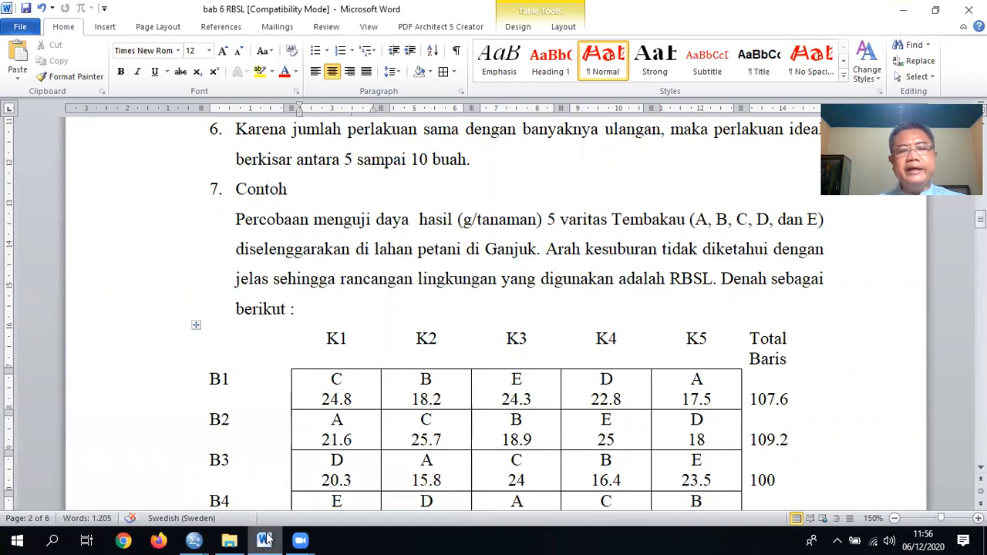
click(354, 398)
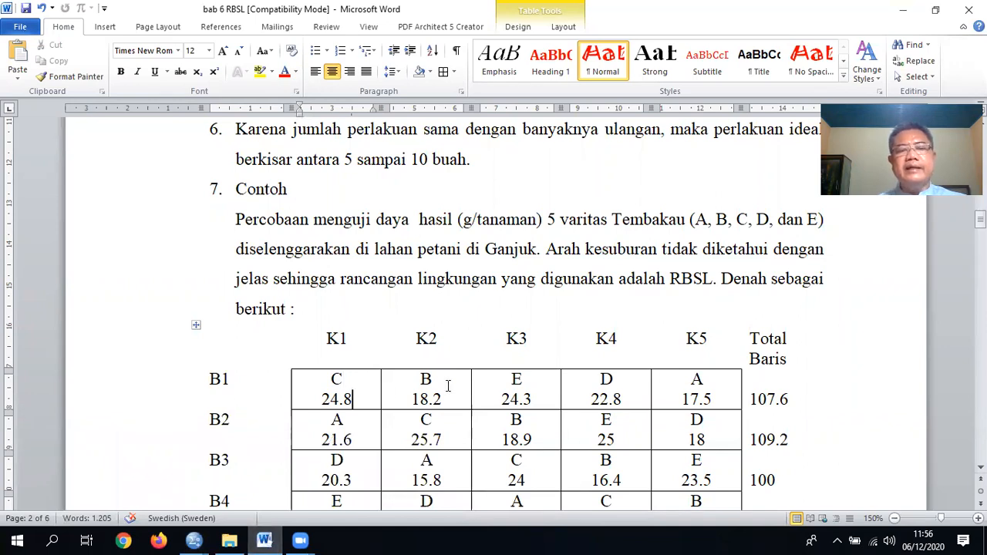
click(451, 384)
click(513, 378)
click(612, 378)
click(710, 379)
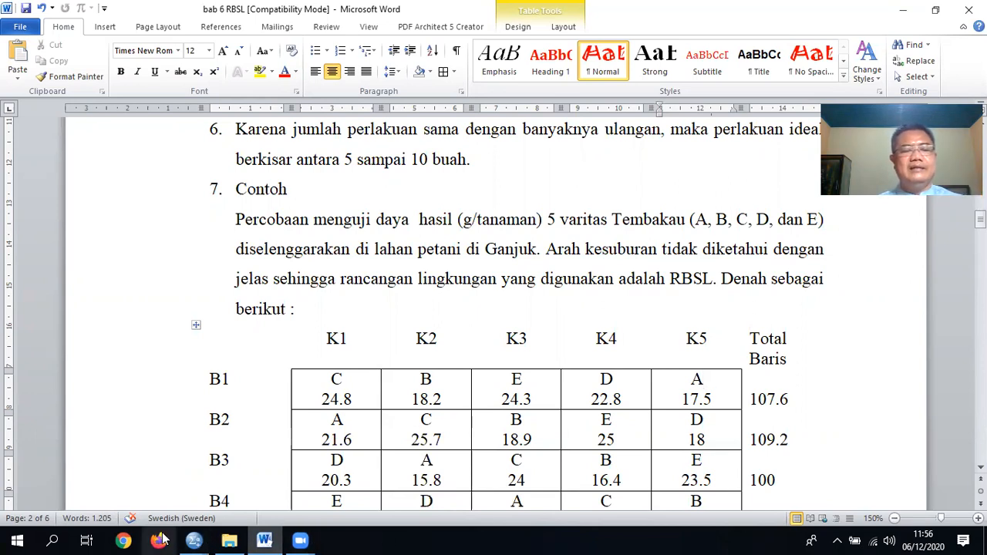
mouse_move(194, 540)
click(378, 506)
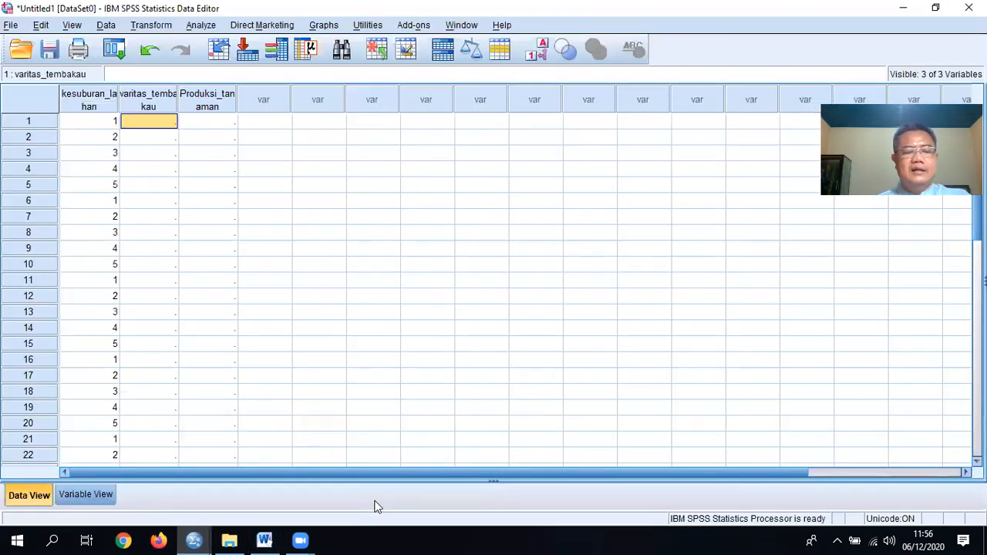
- Enter the row B1 variety codes 3, 2, 5, 4 and 1 in rows 1 to 5 of varitas_tembakau
text(3)
key(Return)
text(2)
key(Return)
text(5)
key(Return)
text(4)
key(Return)
text(1)
key(Return)
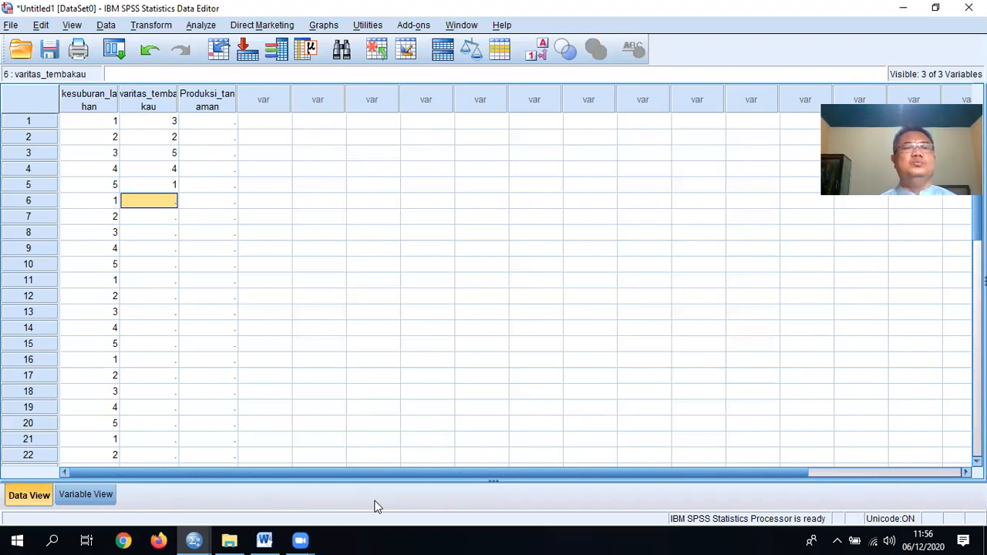
- Consult row B2 in the Word table and enter its variety codes 1, 3, 2, 5 and 4 in rows 6 to 10 of varitas_tembakau in SPSS
click(264, 540)
click(363, 420)
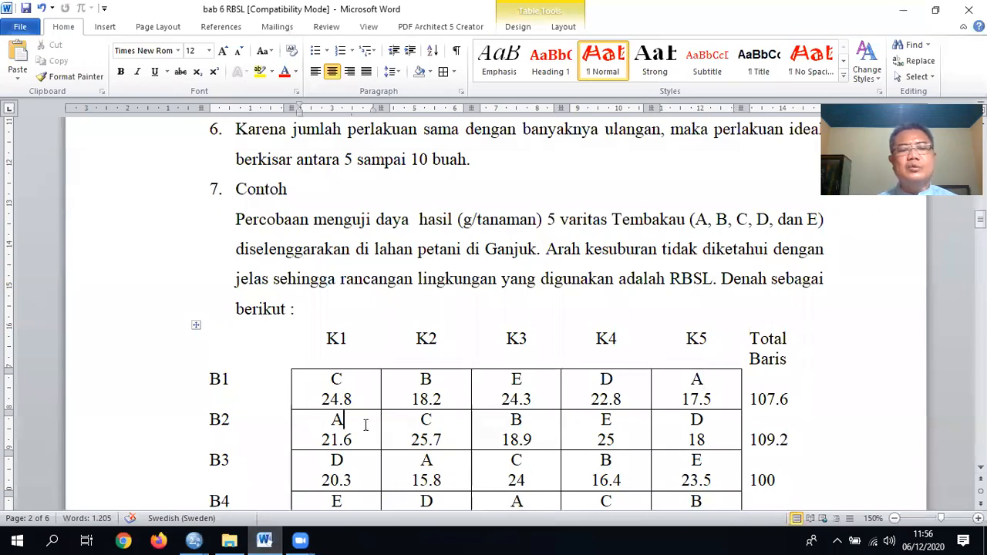
click(434, 422)
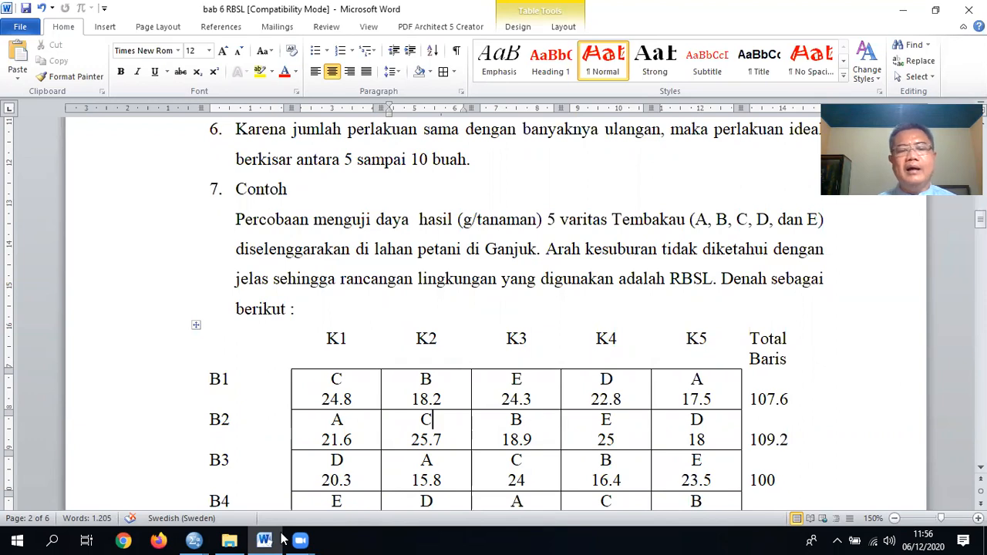
mouse_move(208, 538)
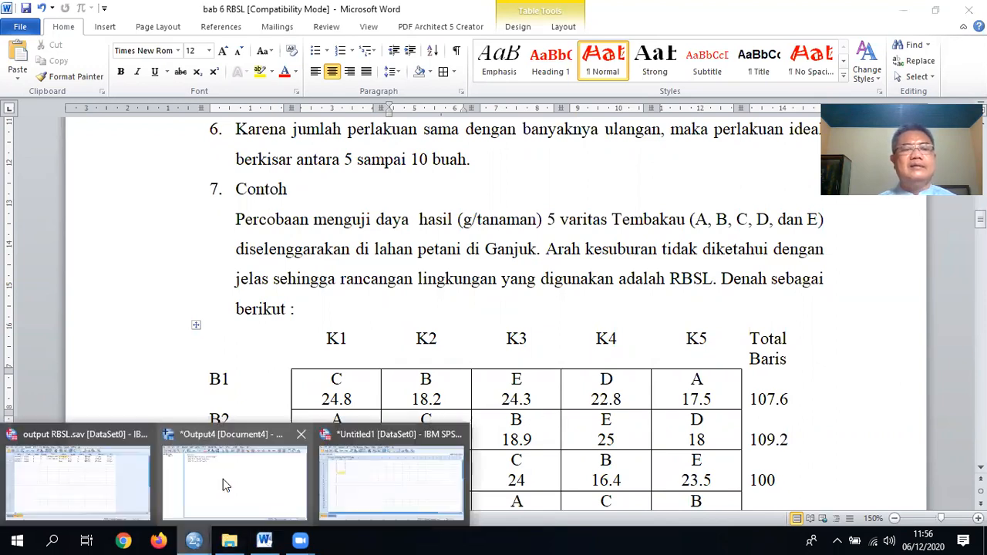
click(223, 479)
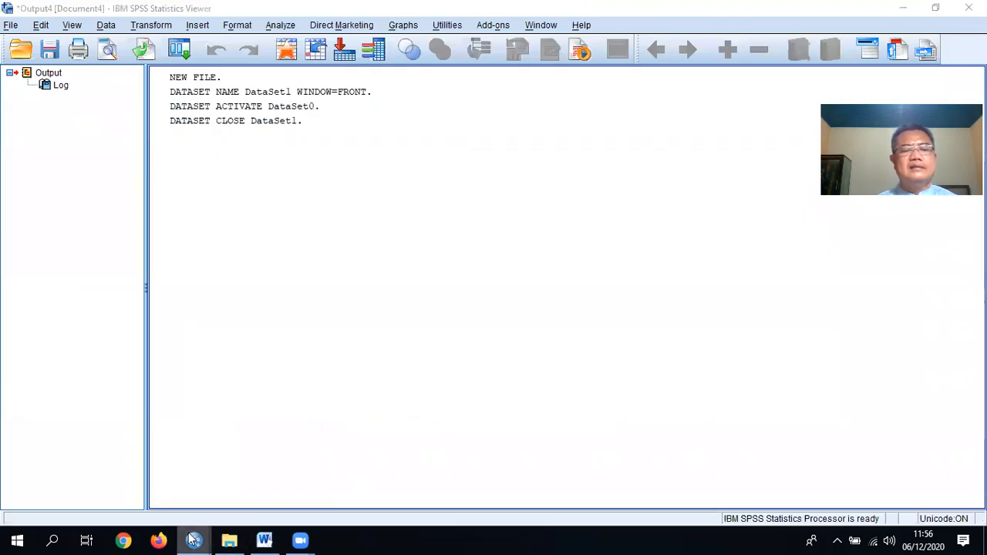
click(367, 505)
text(1)
key(Return)
text(3)
key(Return)
text(2)
key(Return)
text(5)
key(Return)
text(4)
key(Return)
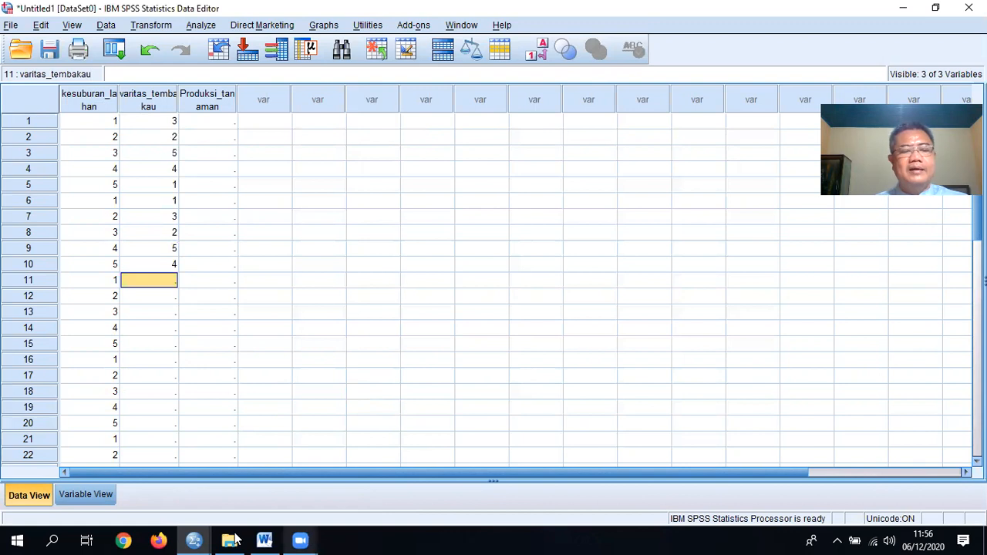
- Consult row B3 in the Word table and enter its variety codes 4, 1, 3, 2 and 5 in rows 11 to 15 of varitas_tembakau in SPSS
click(265, 540)
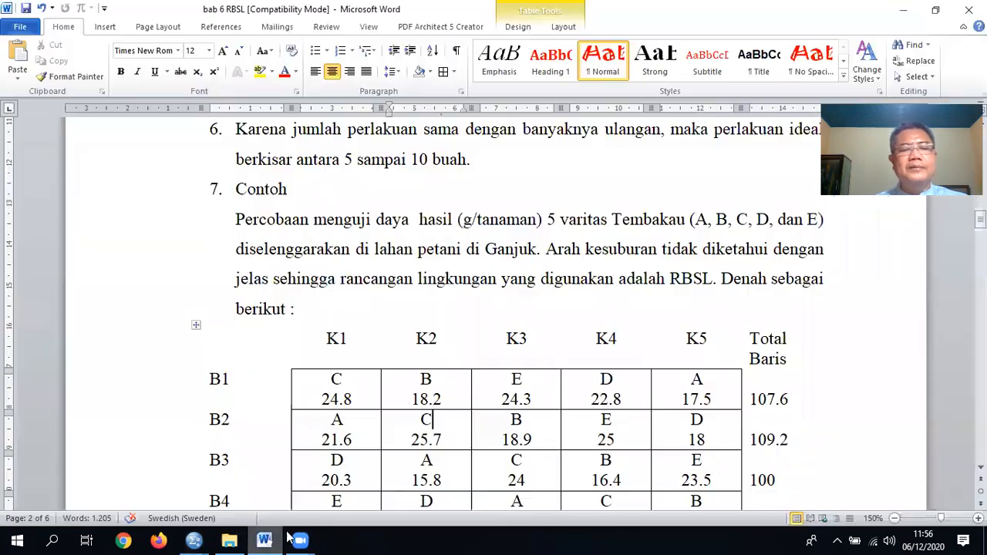
click(349, 463)
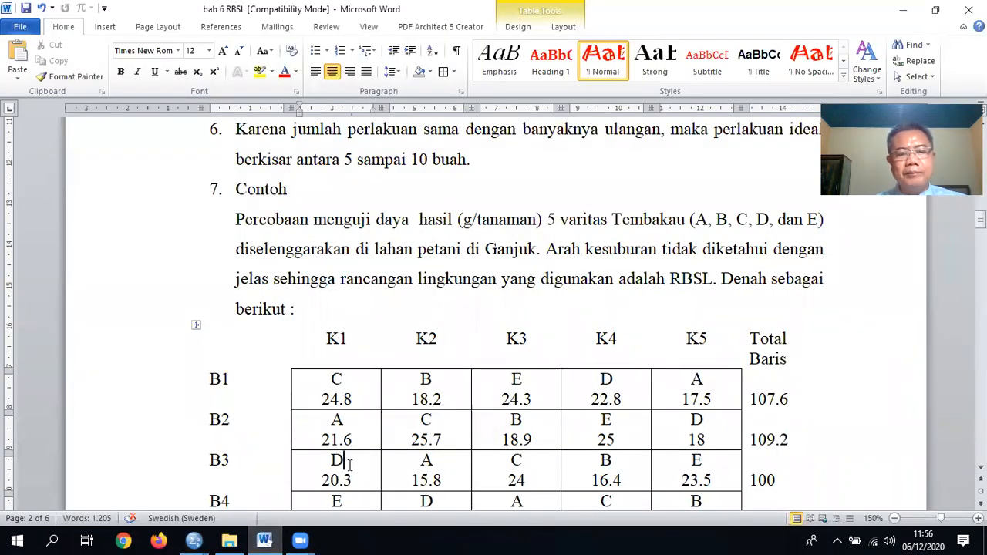
click(436, 460)
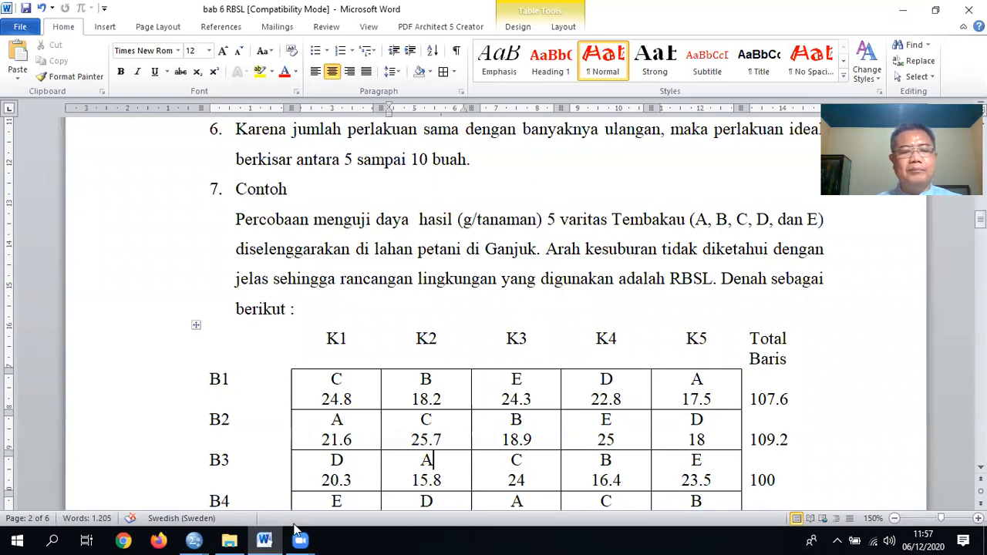
click(209, 540)
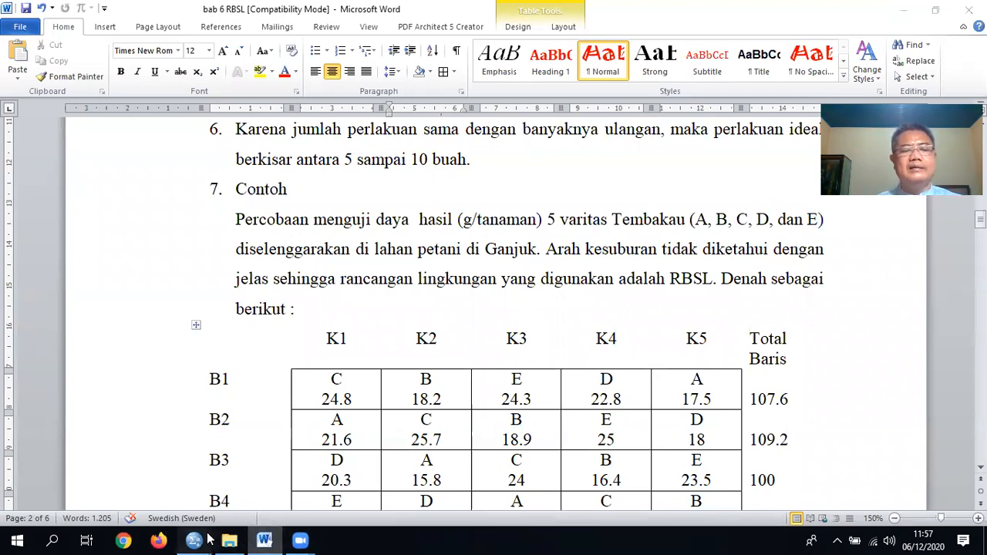
click(391, 501)
text(4)
key(Return)
text(1)
key(Return)
text(3)
key(Return)
text(2)
key(Return)
text(5)
key(Return)
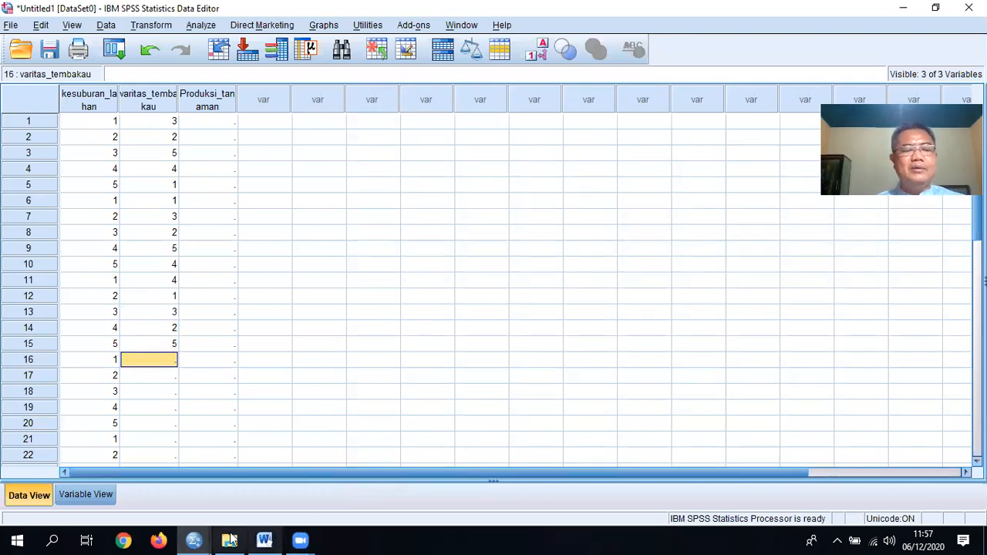
- Consult row B4 in the Word table and enter its variety codes 5, 4, 1, 3 and 2 in rows 16 to 20 of varitas_tembakau in SPSS
mouse_move(193, 540)
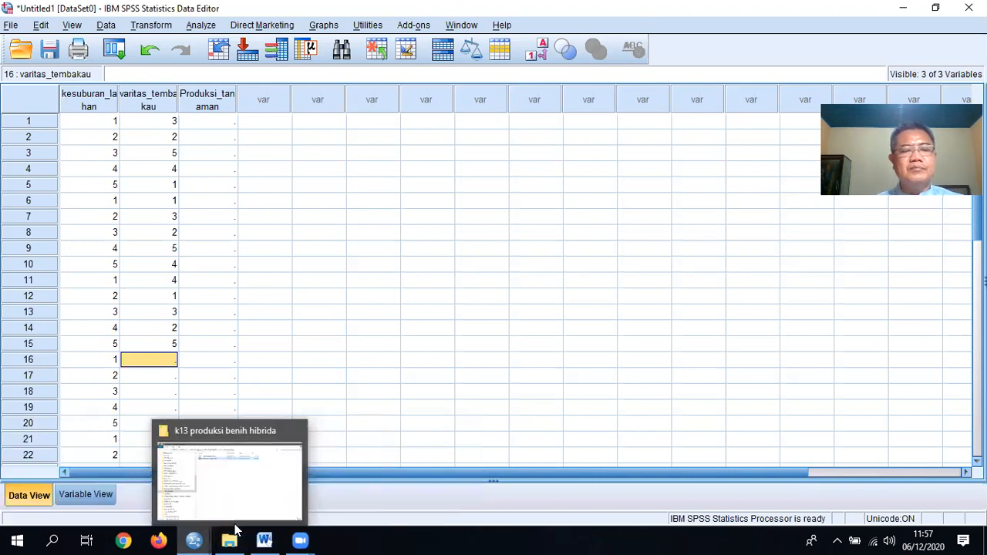
click(265, 540)
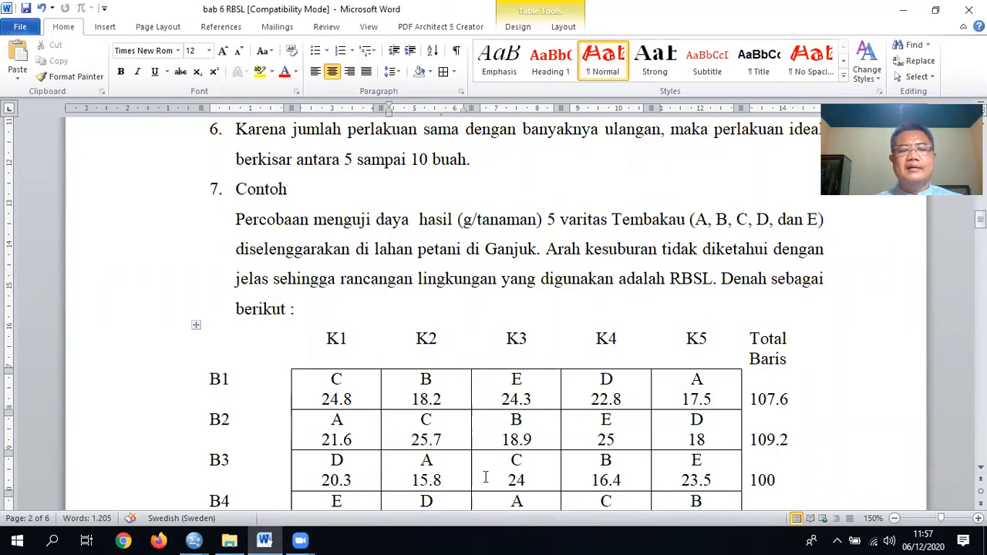
scroll(479, 482, down, 2)
click(370, 405)
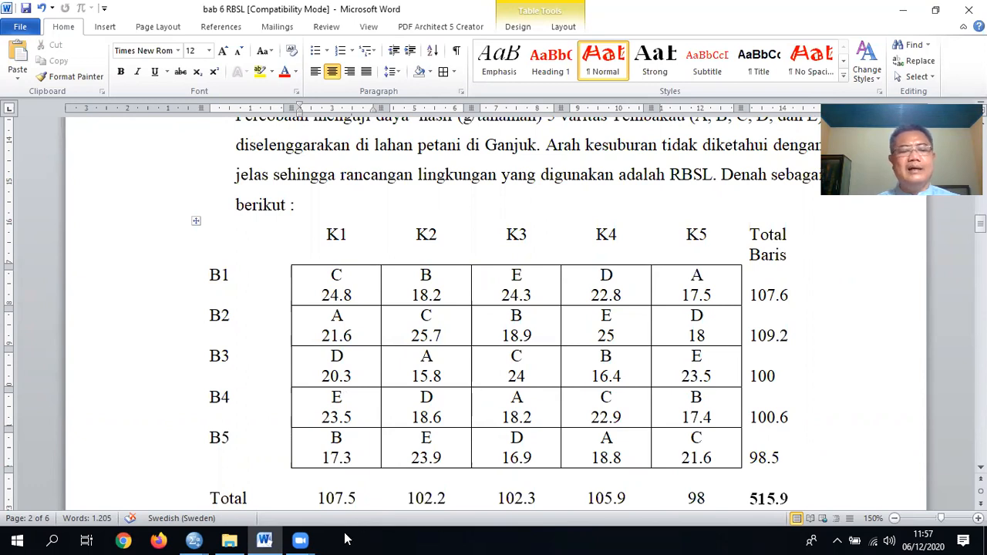
mouse_move(198, 537)
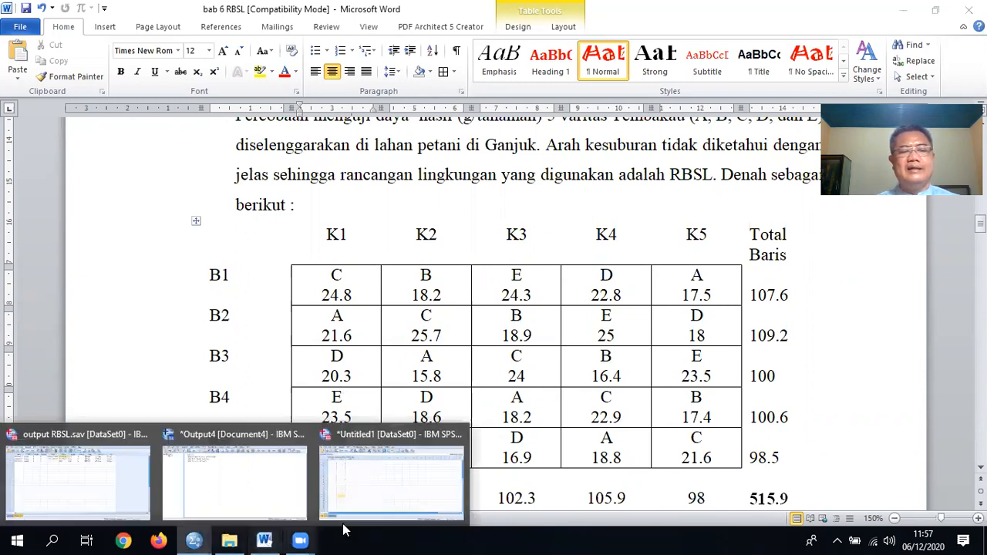
click(359, 493)
text(5)
key(Return)
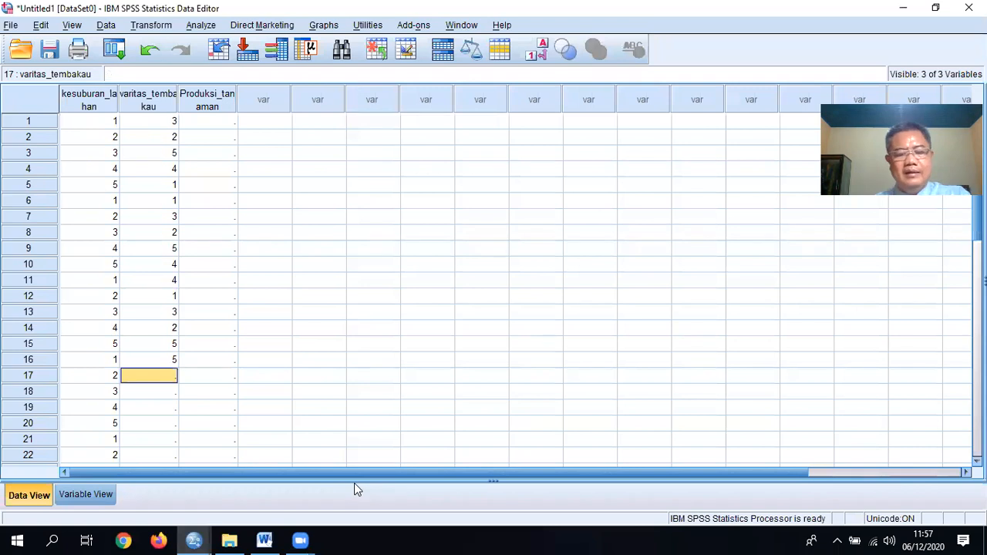
text(4)
key(Return)
text(1)
key(Return)
text(3)
key(Return)
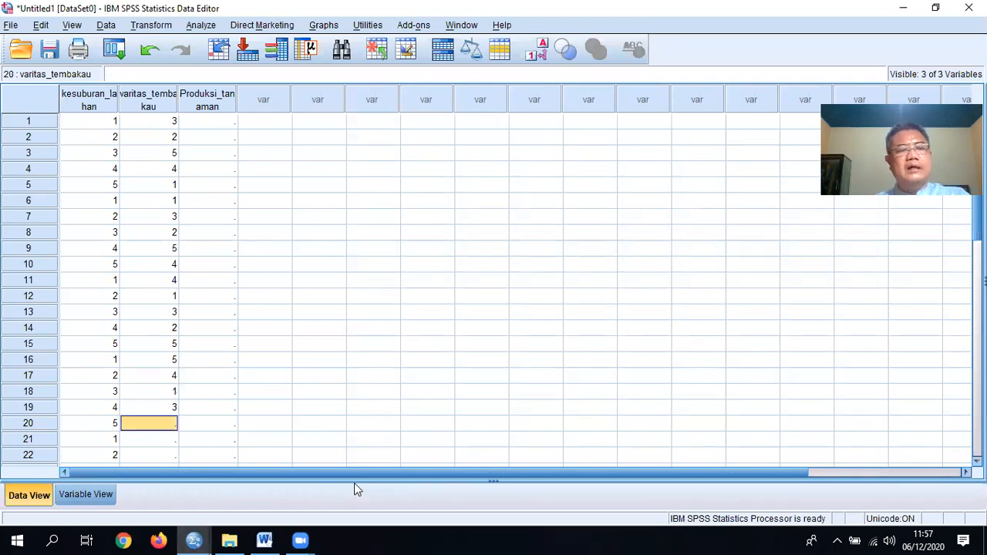
text(2)
key(Return)
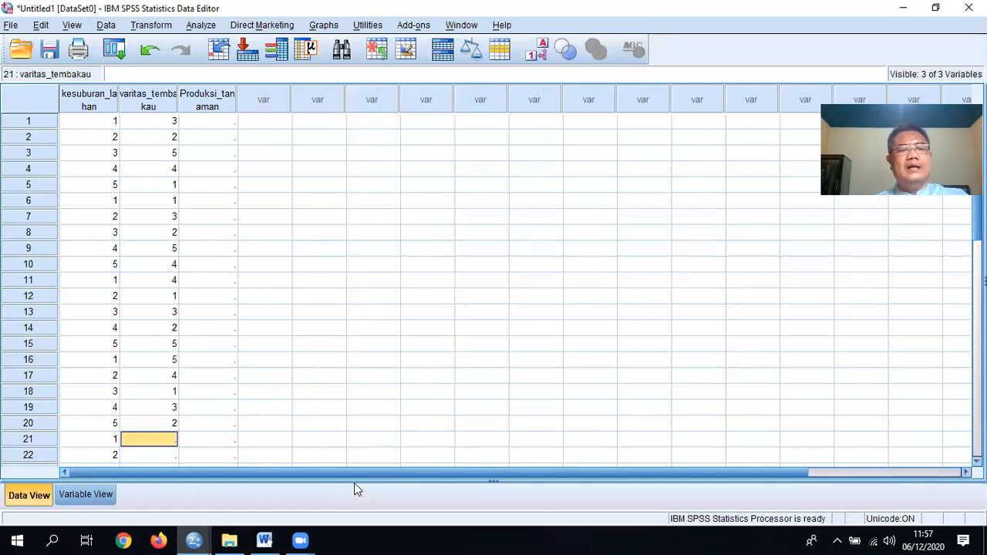
- Consult row B5 in the Word table and enter its variety codes 2, 5, 4, 1 and 3 in rows 21 to 25 of varitas_tembakau in SPSS
click(272, 538)
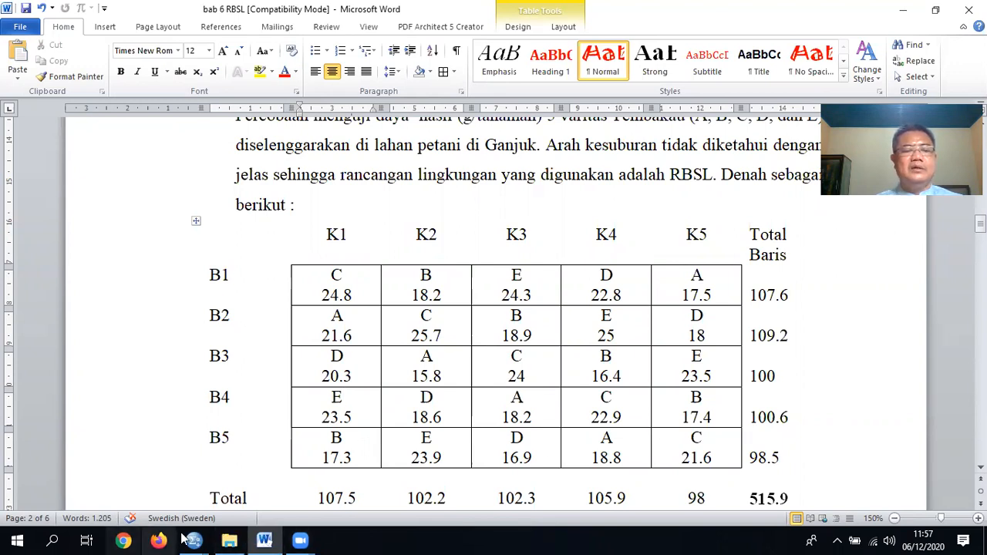
mouse_move(194, 540)
click(377, 494)
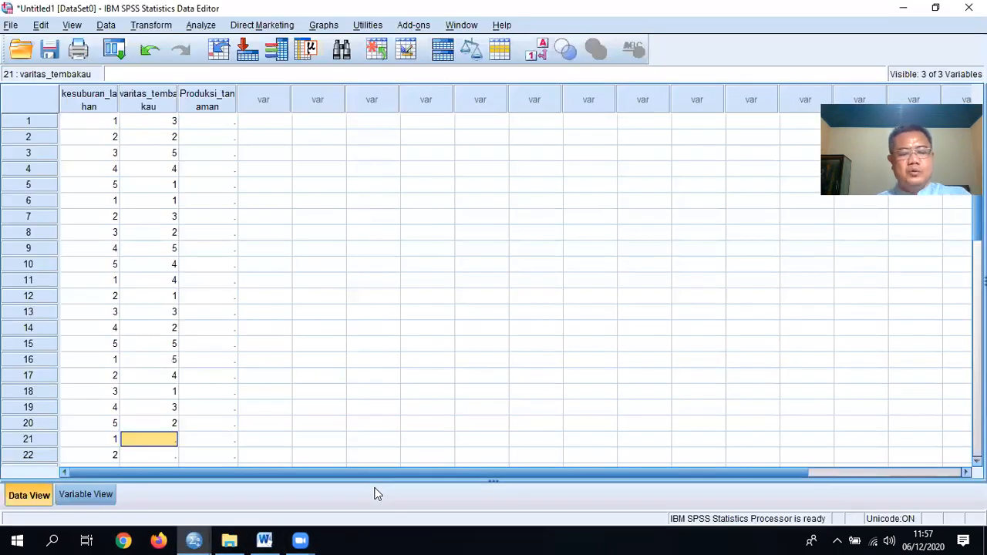
text(2)
key(Return)
text(4)
key(BackSpace)
text(5)
key(Return)
text(4)
key(Return)
text(1)
key(Return)
text(3)
key(Return)
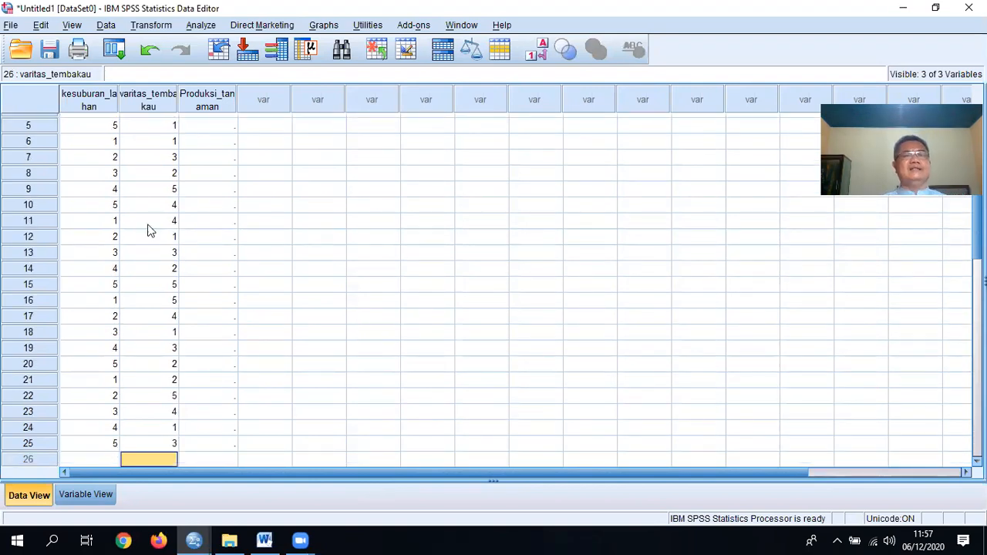
scroll(148, 227, up, 2)
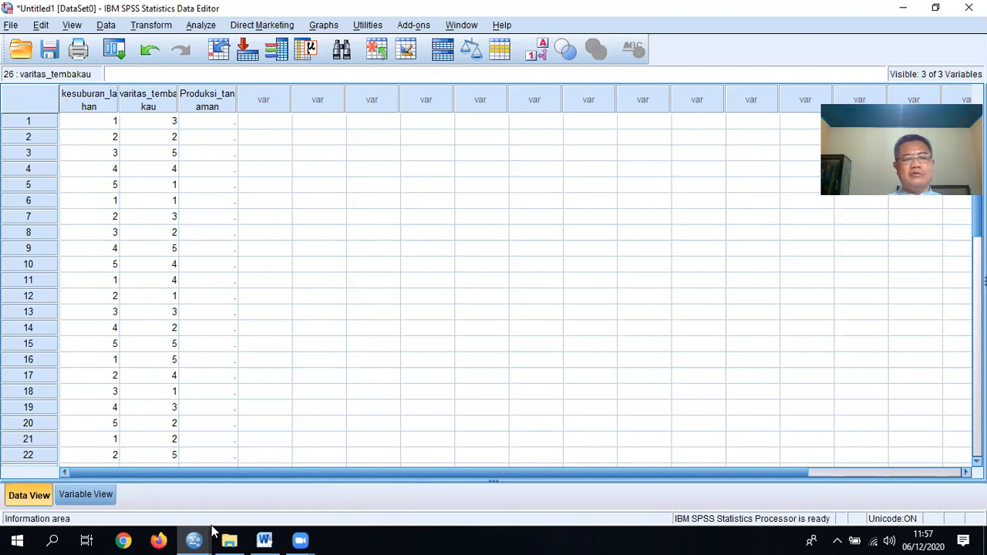
- Consult the yield for B1/K1 in the Word table and enter 24.8 in row 1 of Produksi_tanaman in SPSS
click(264, 539)
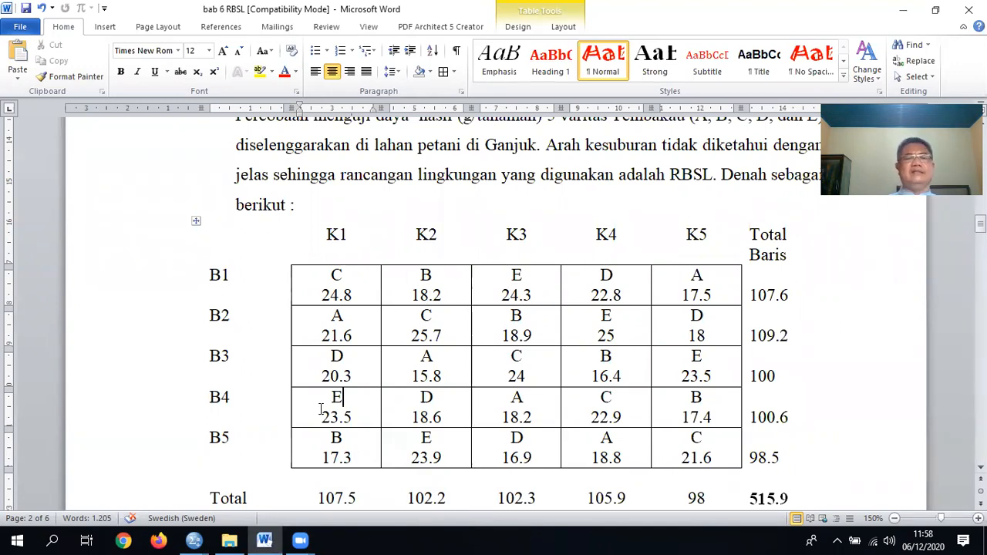
mouse_move(264, 539)
click(194, 540)
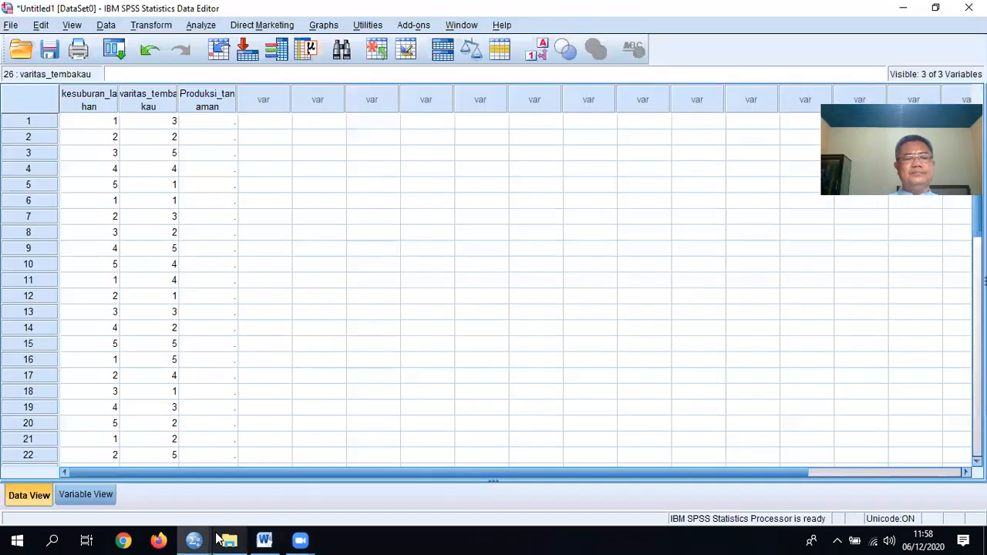
click(215, 124)
text(29)
key(BackSpace)
text(4.8)
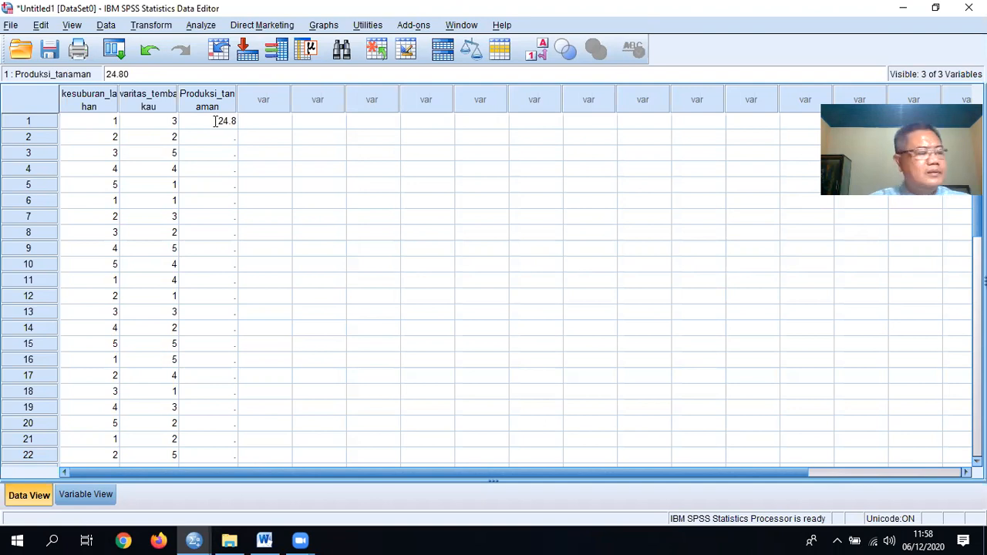
key(Return)
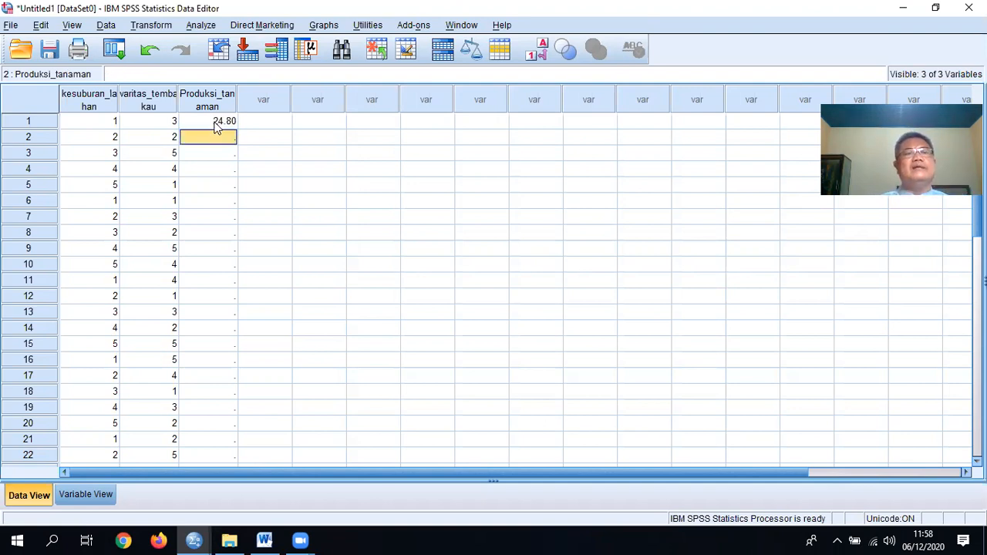
- Consult row B1 in the Word table again and enter yields 18.2 and 24.3 in rows 2 and 3 of Produksi_tanaman in SPSS
click(264, 540)
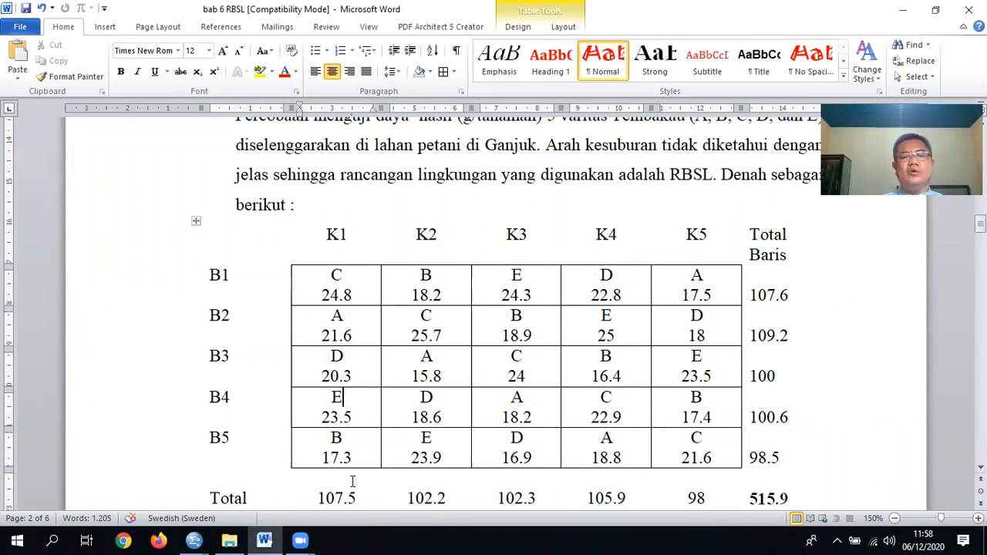
mouse_move(196, 540)
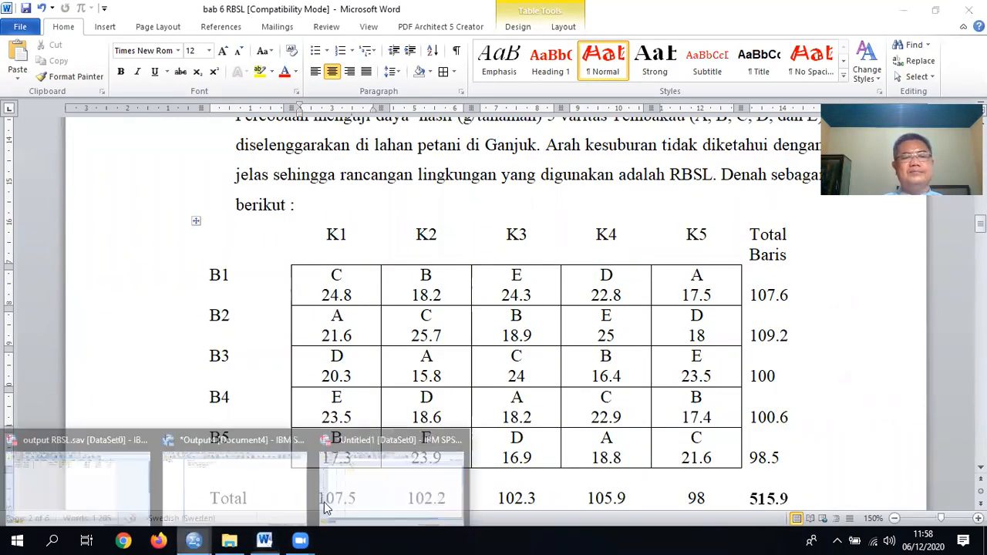
click(342, 503)
text(18.2)
key(Return)
text(24.3)
key(Left)
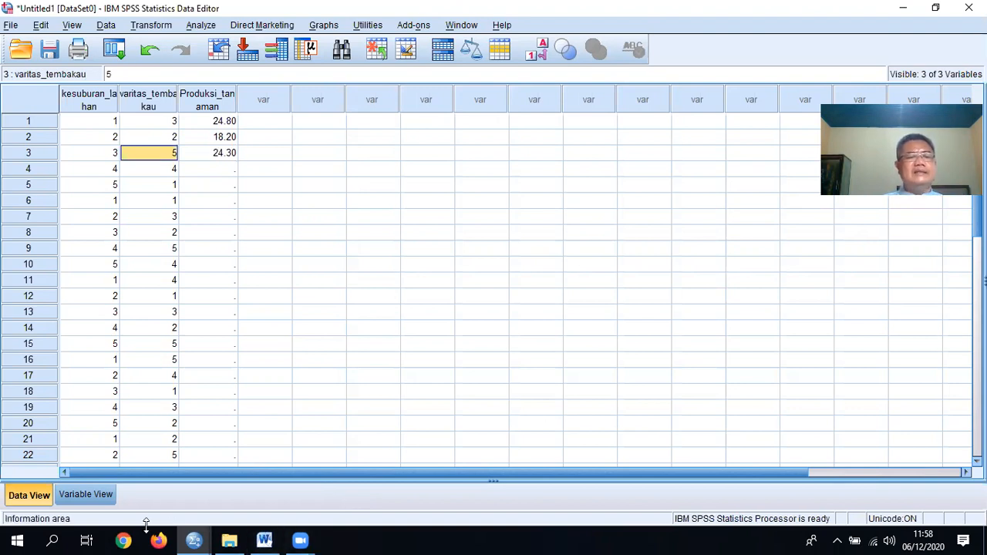
- Switch to the completed dataset output RBSL.sav in SPSS, show its data rows and compare them with the Word table
mouse_move(194, 540)
click(121, 501)
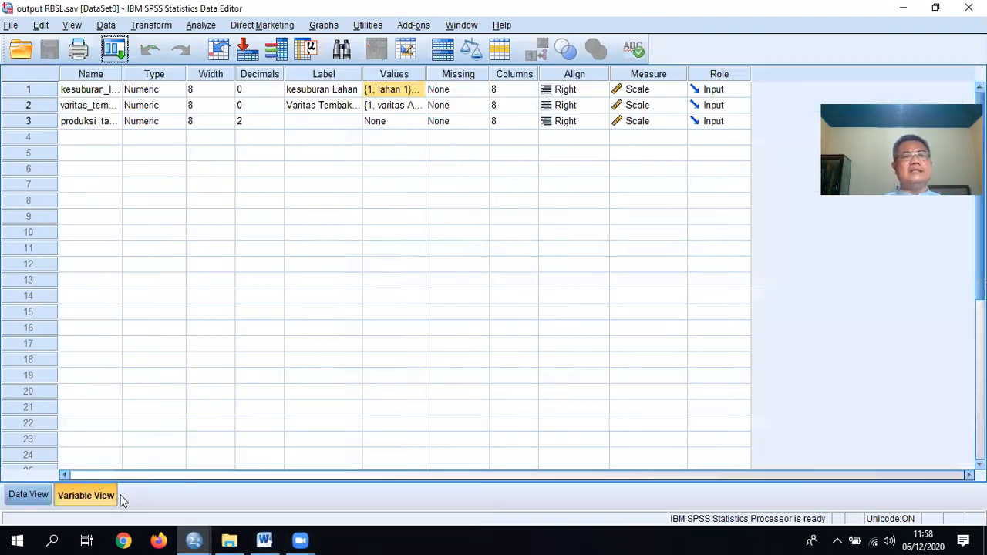
click(40, 498)
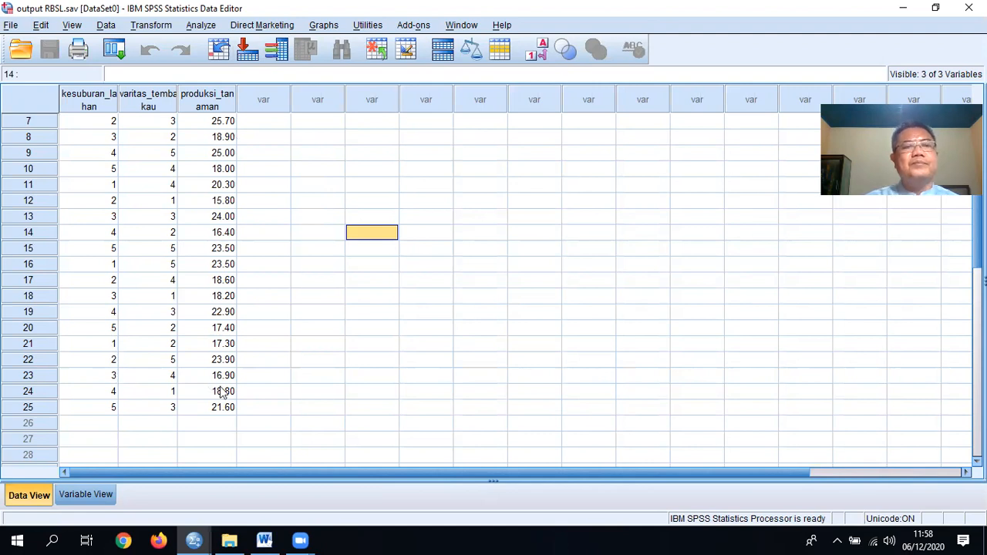
click(264, 540)
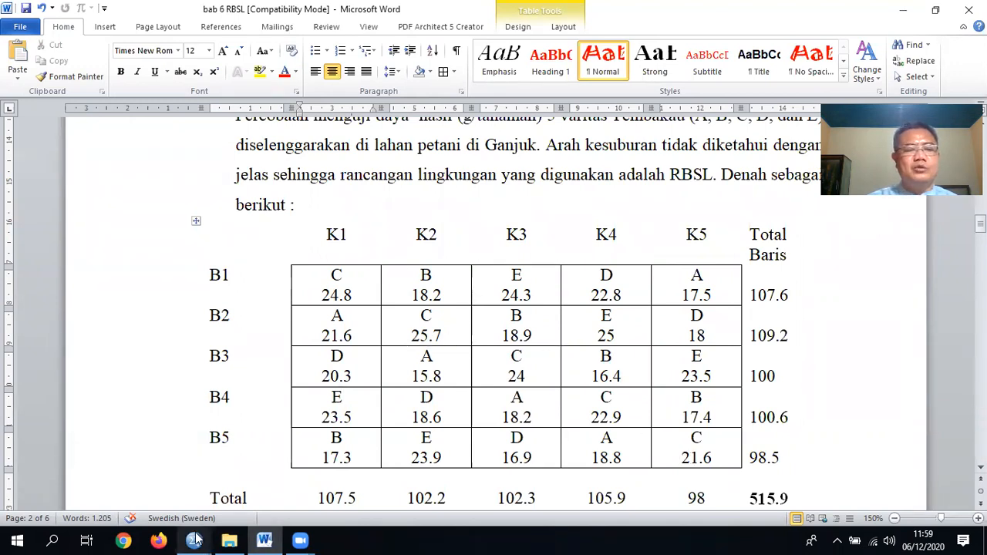
mouse_move(194, 541)
click(125, 484)
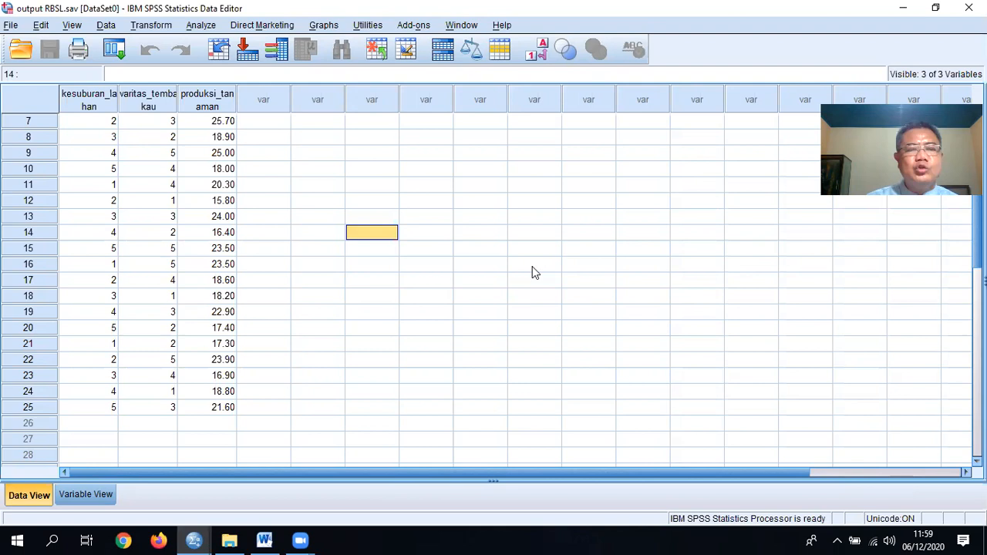
scroll(533, 268, up, 2)
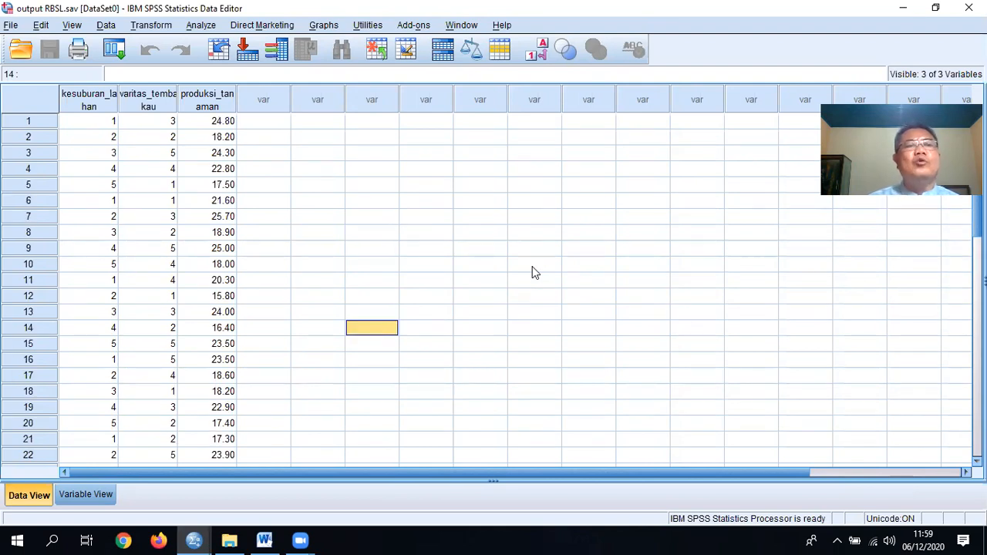
- Start a General Linear Model Univariate analysis and reset its previous settings
click(202, 25)
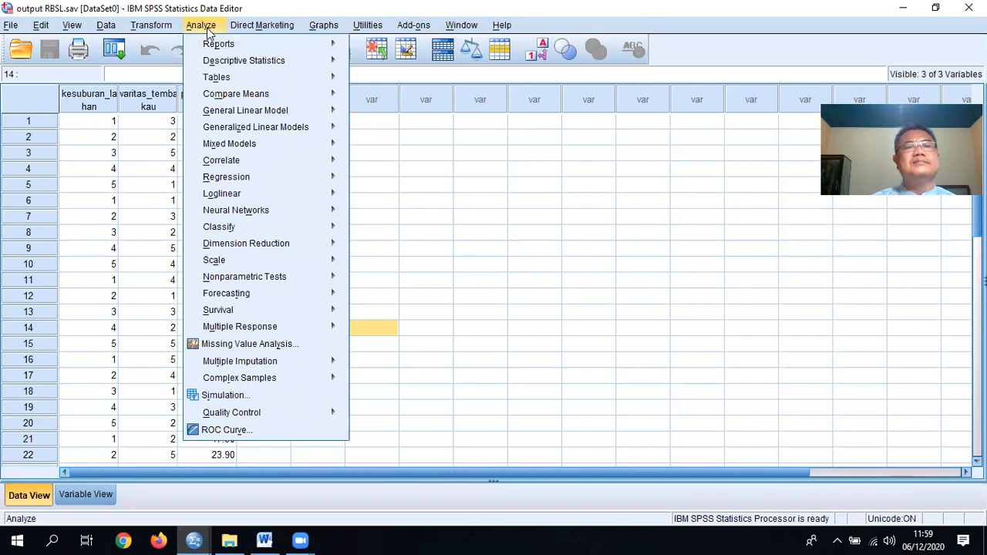
mouse_move(235, 99)
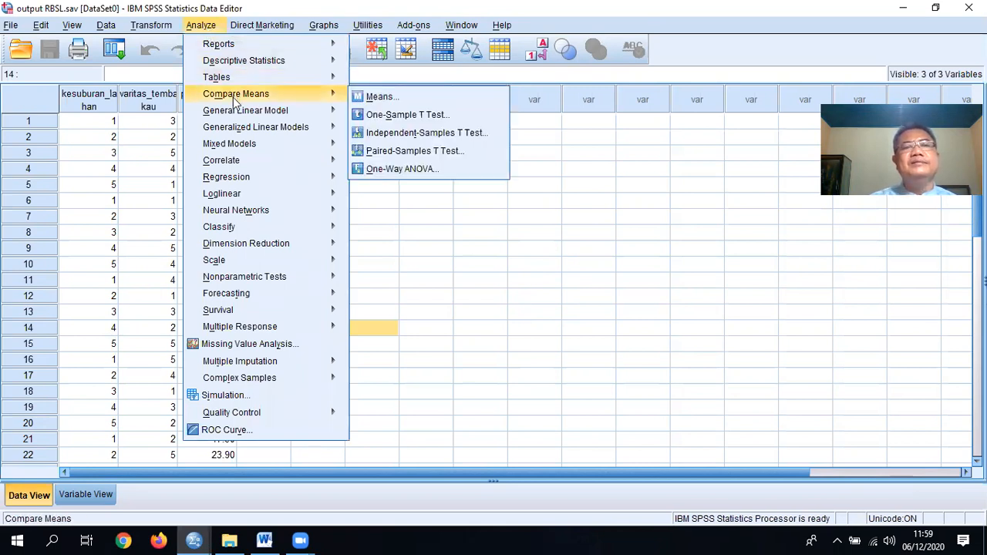
mouse_move(235, 116)
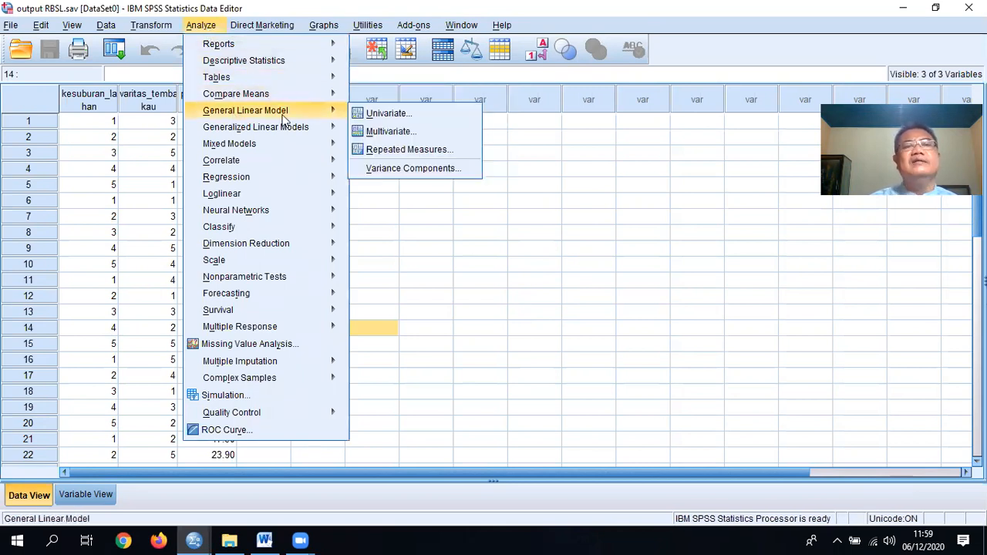
click(385, 115)
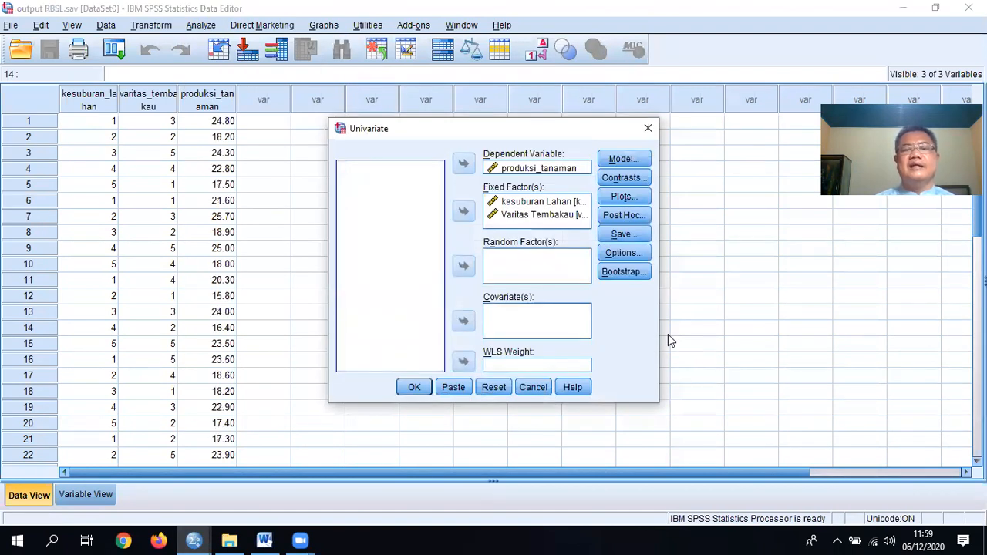
click(489, 392)
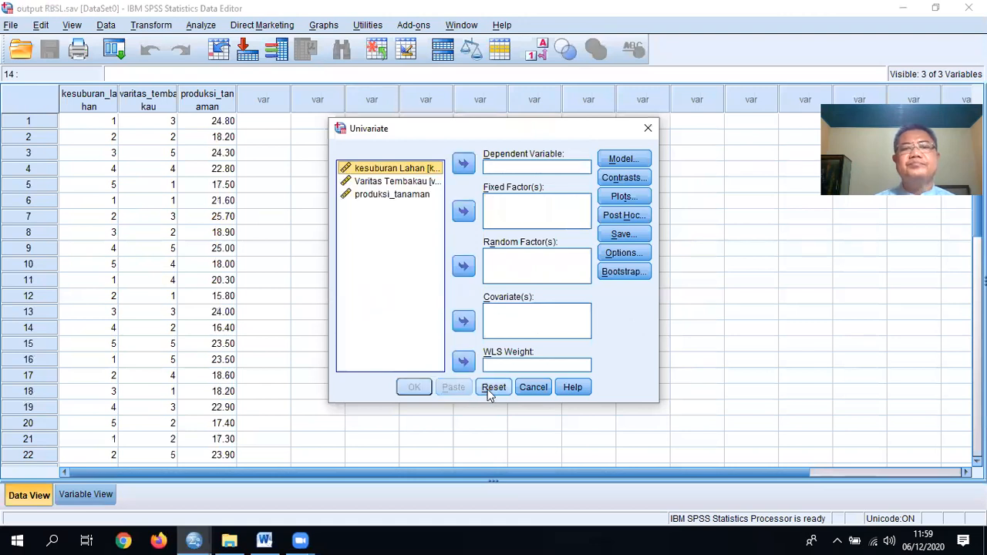
ctrl+click(382, 183)
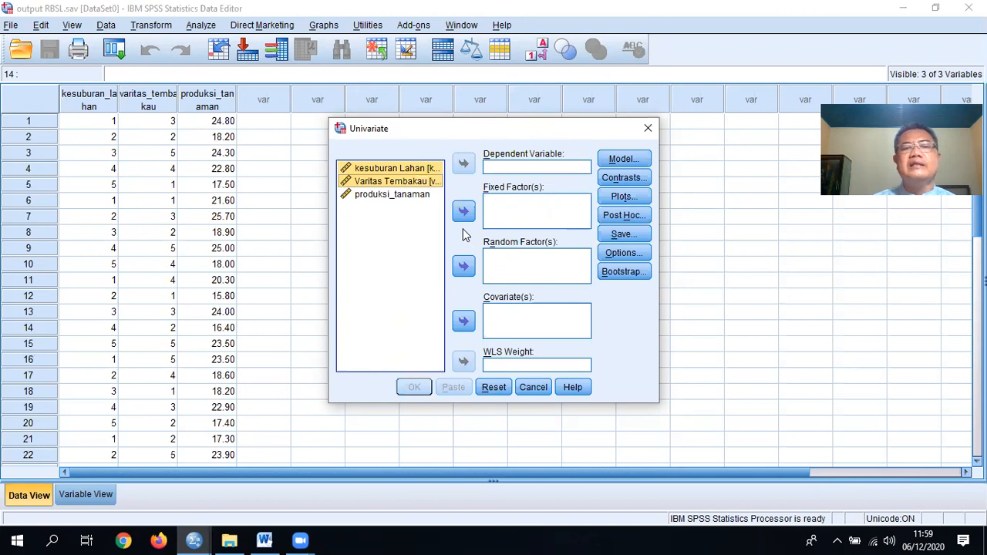
click(463, 213)
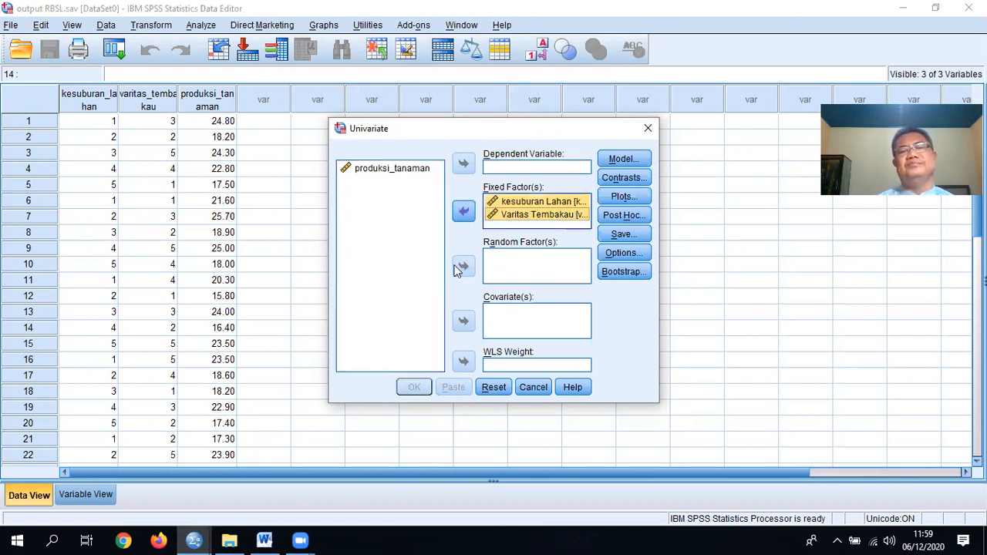
click(463, 211)
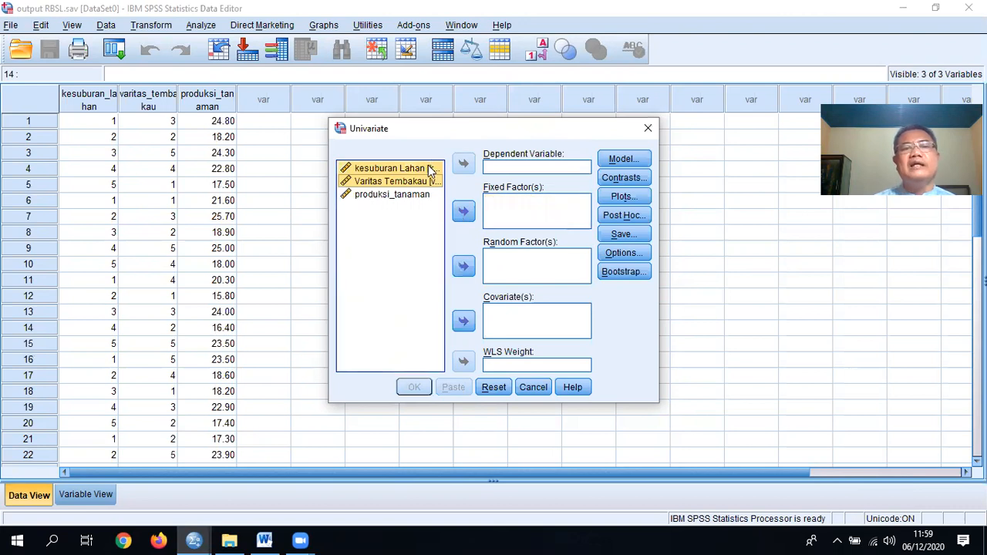
- Assign kesuburan Lahan and Varitas Tembakau as fixed factors and produksi_tanaman as the dependent variable
click(430, 168)
click(464, 211)
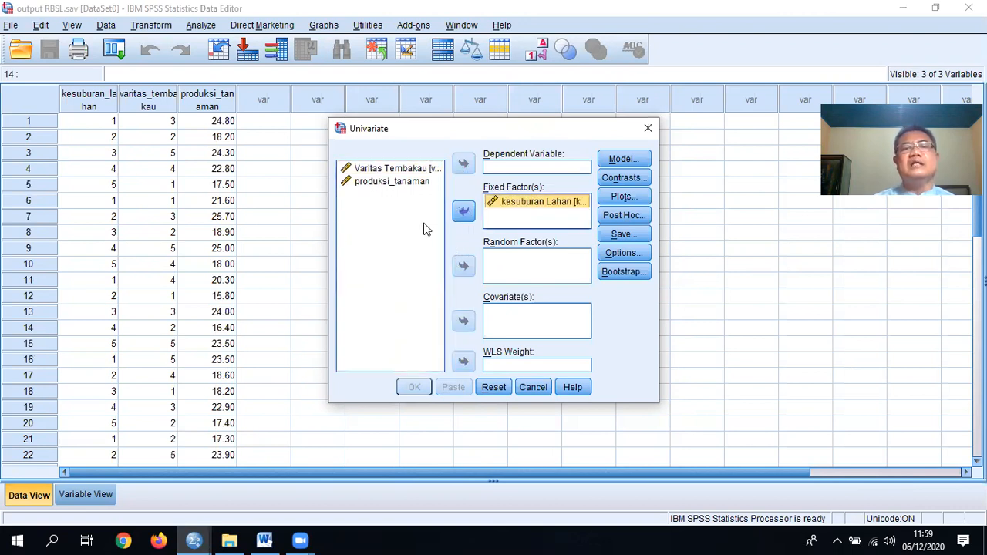
click(395, 170)
click(463, 212)
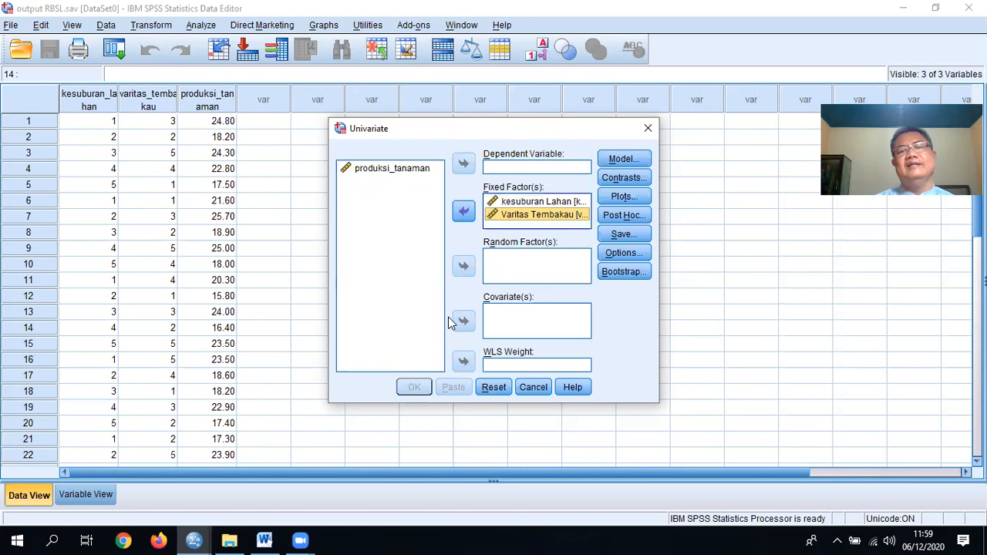
click(394, 170)
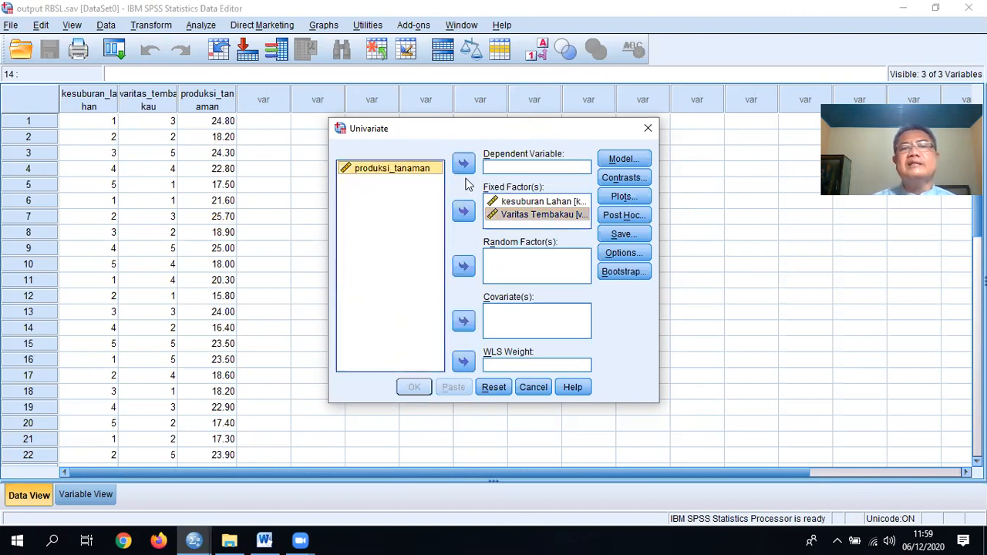
click(465, 167)
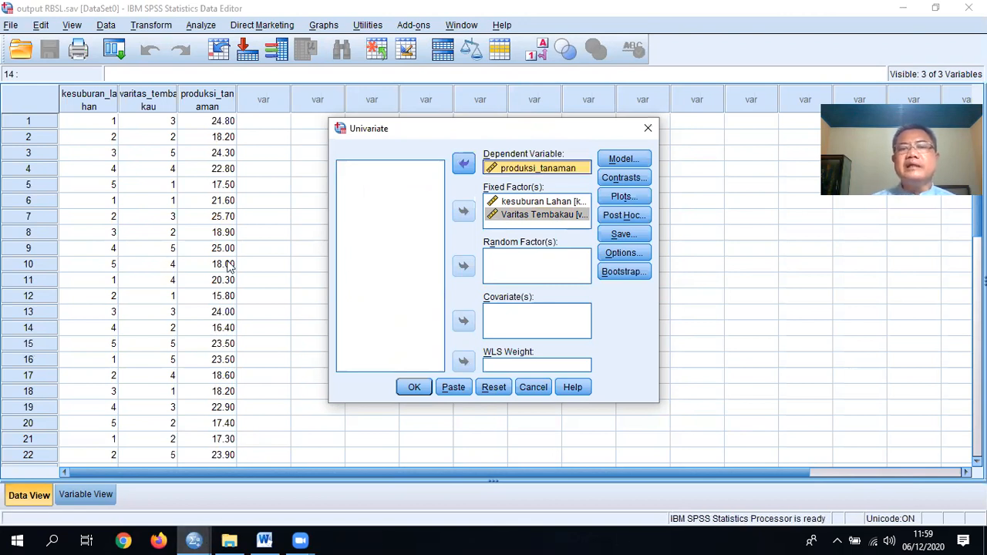
- Specify a custom model with the terms kesuburan_lahan and varitas_tembakau, and set the term type to Main effects
click(623, 158)
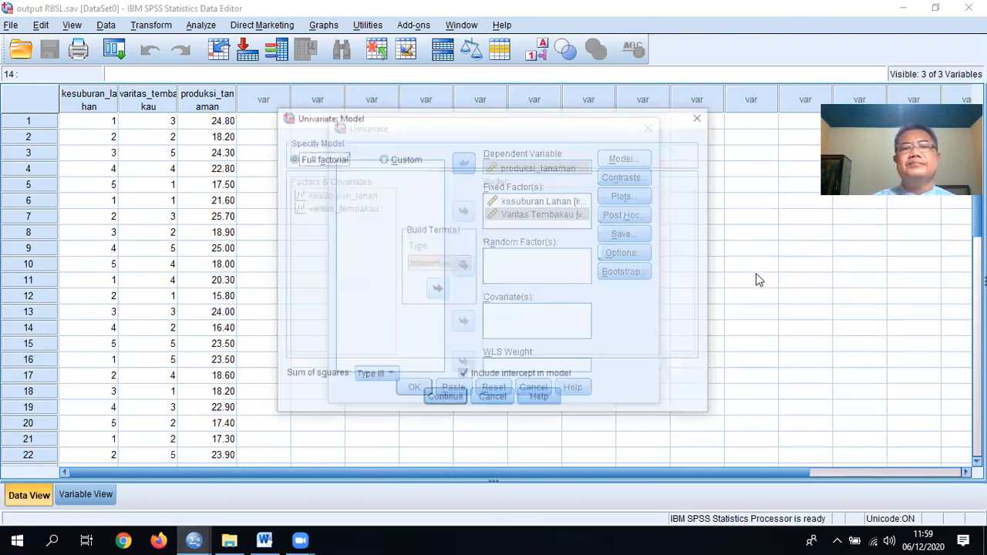
click(386, 160)
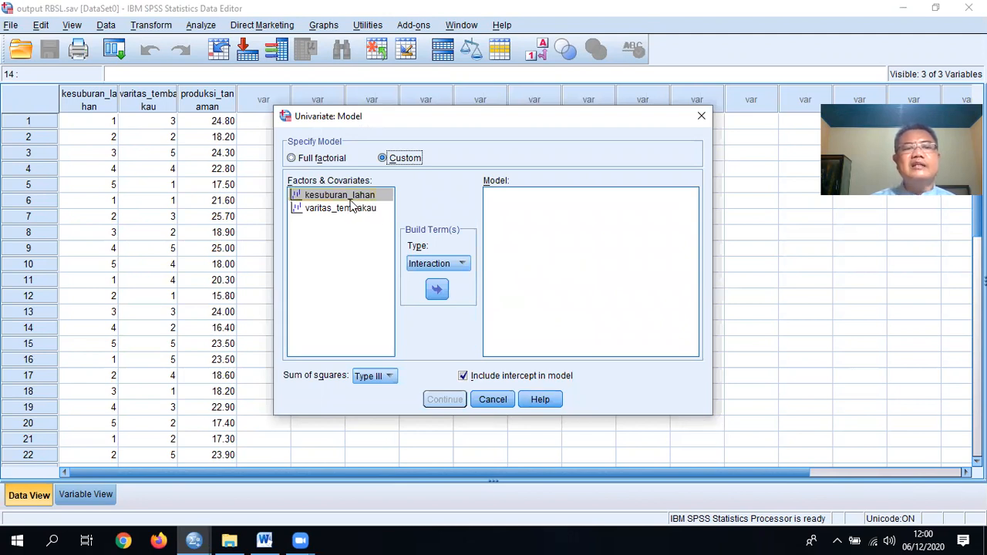
click(437, 290)
click(360, 210)
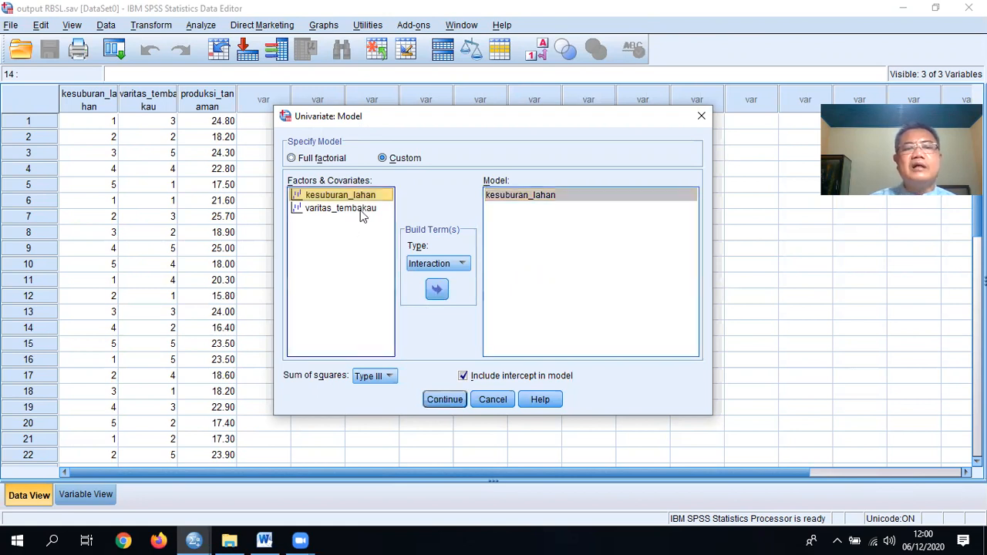
click(446, 297)
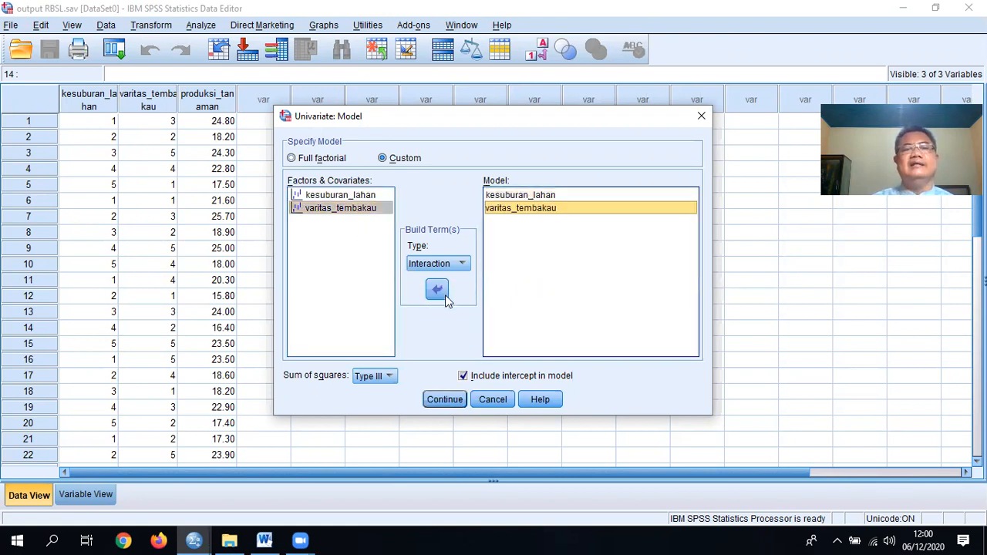
click(435, 265)
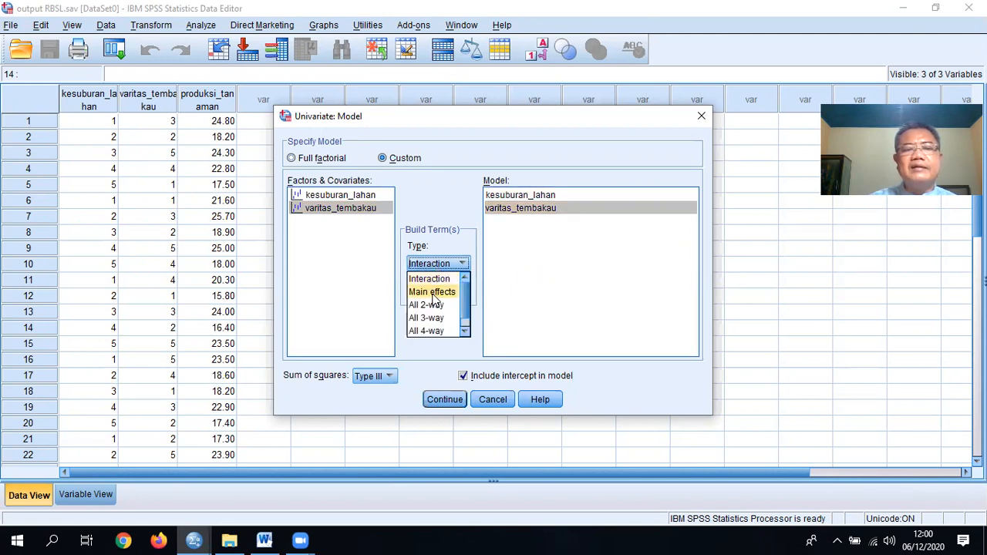
click(433, 293)
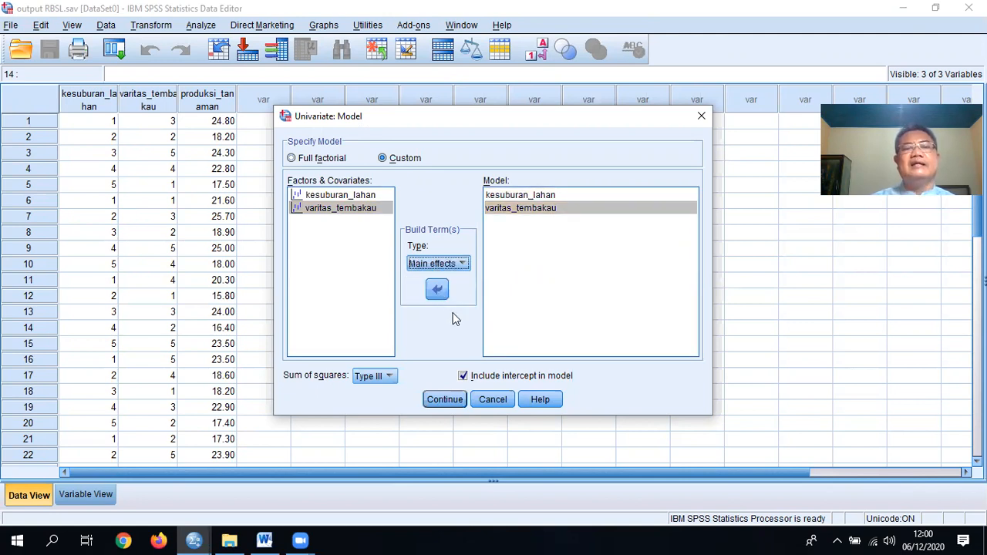
click(444, 399)
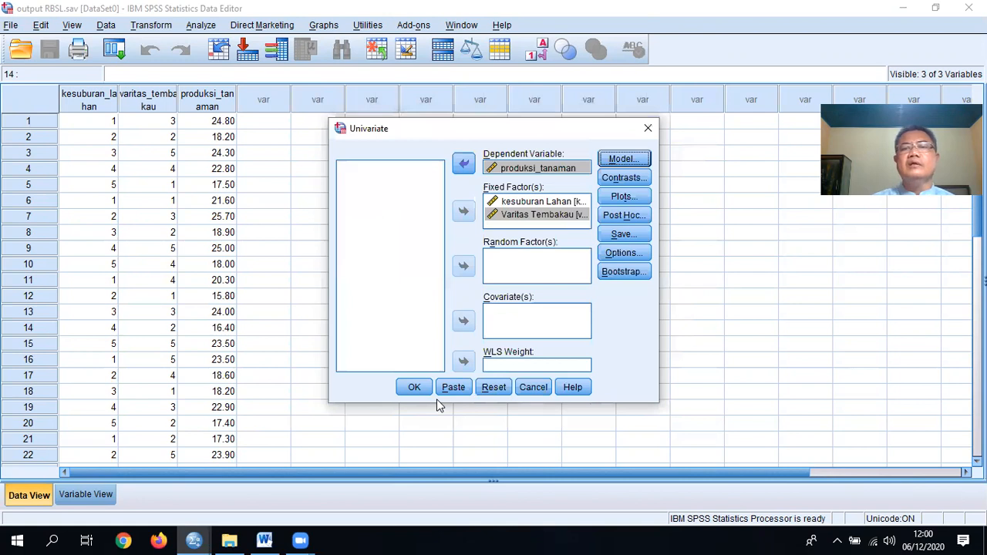
- Request Duncan post hoc tests for kesuburan_lahan and varitas_tembakau, and run the Univariate analysis
click(631, 215)
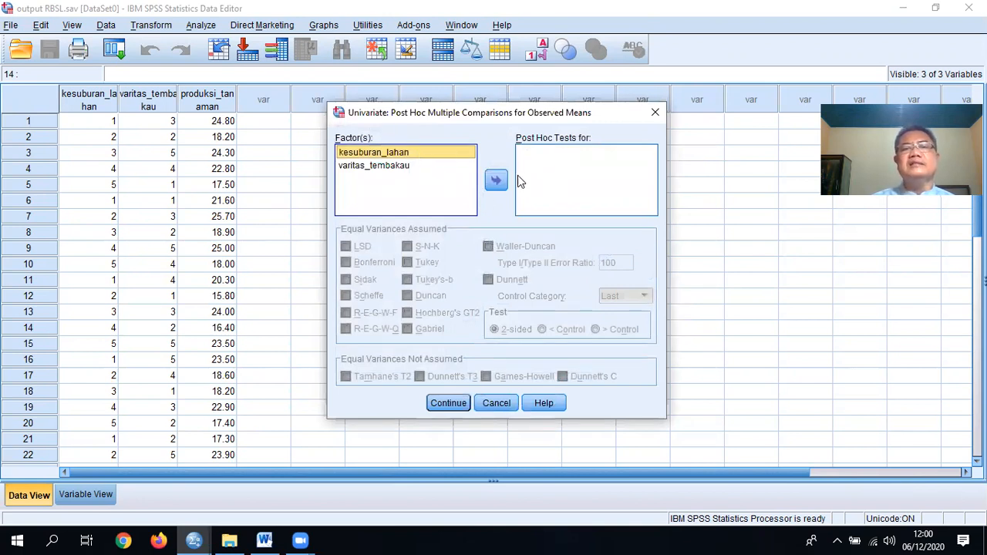
click(497, 182)
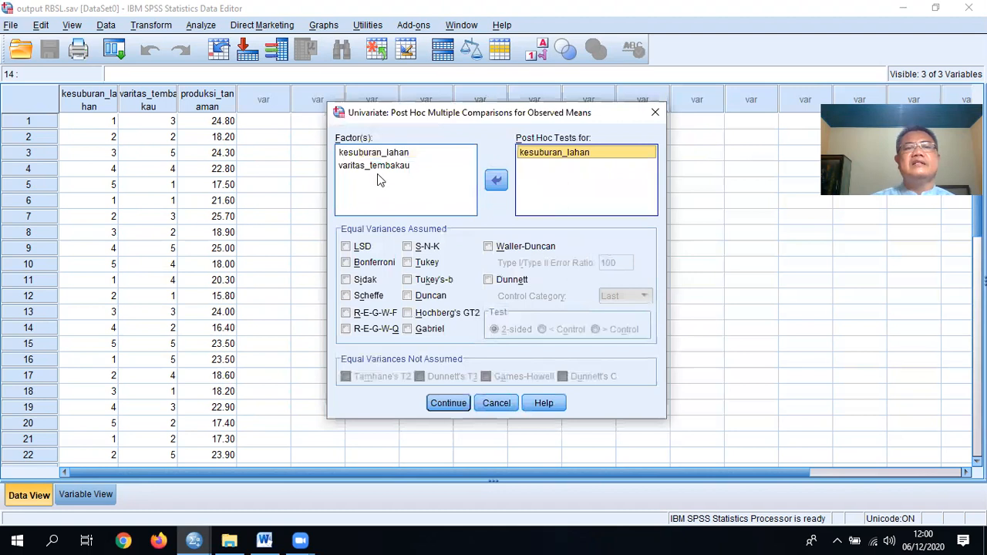
click(378, 167)
click(496, 186)
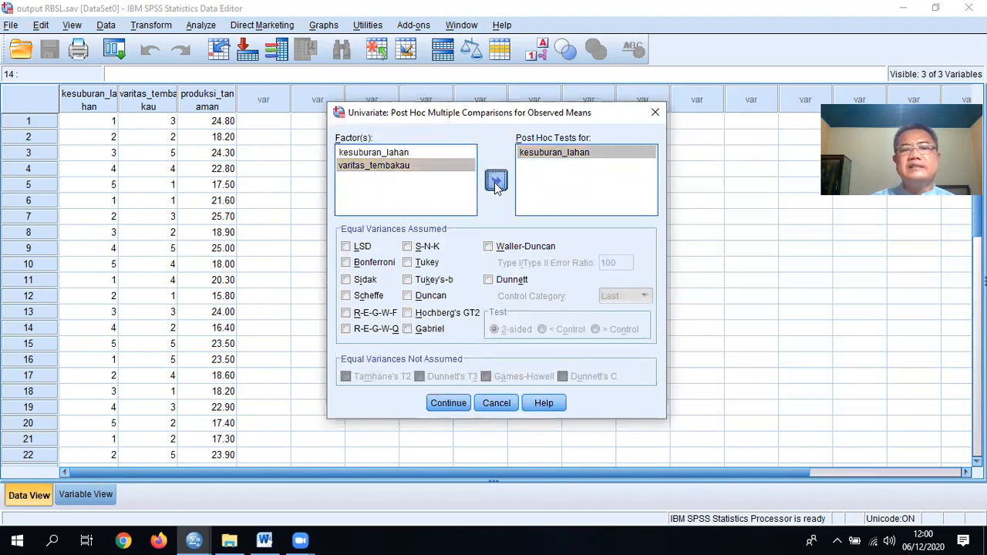
click(419, 298)
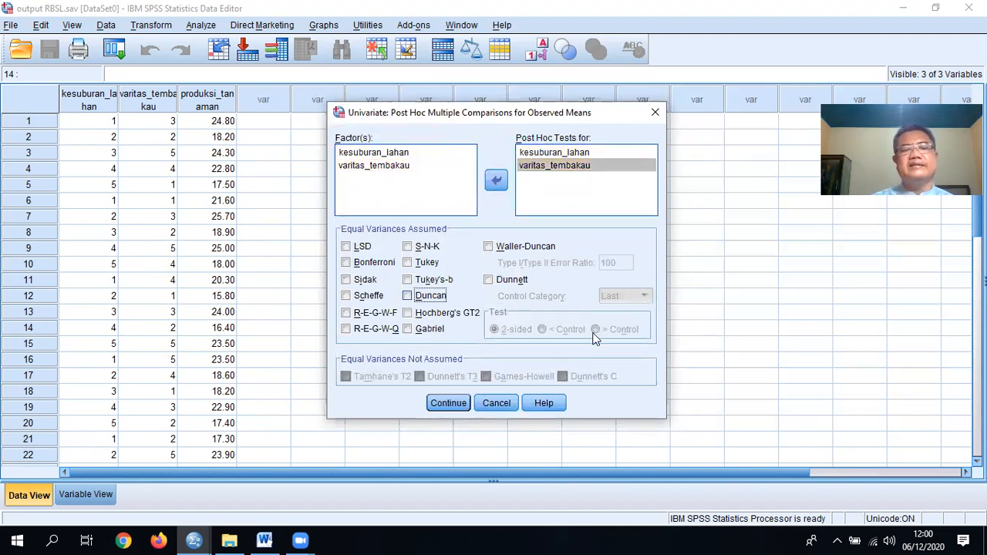
click(449, 405)
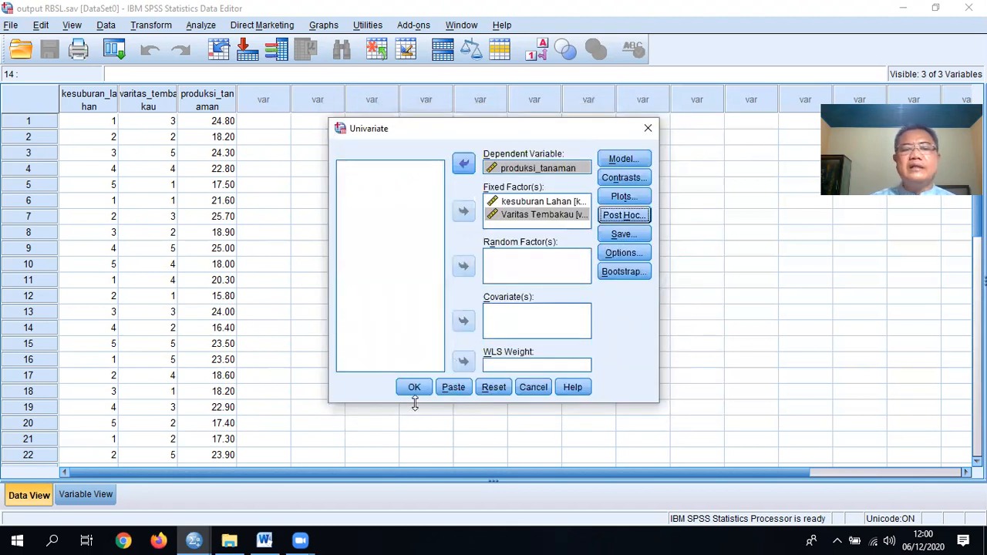
click(414, 388)
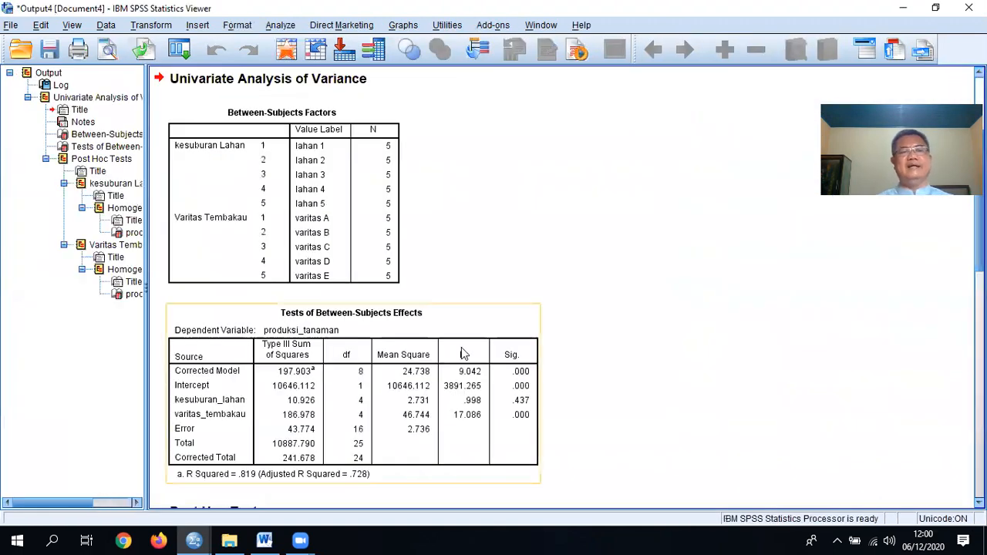
- Examine the Tests of Between-Subjects Effects table and the Duncan homogeneous subsets for kesuburan Lahan and Varitas Tembakau in the output
scroll(506, 315, down, 2)
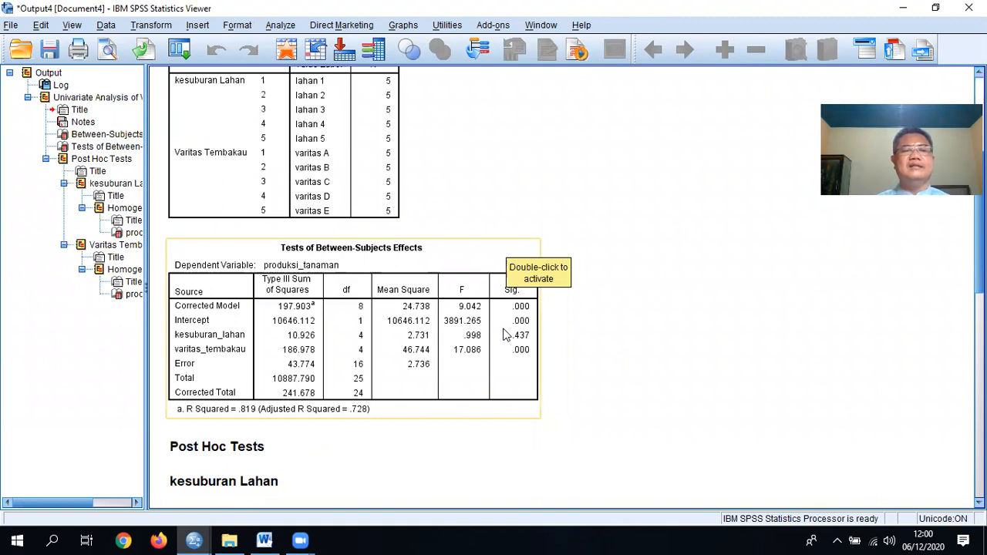
scroll(503, 333, down, 2)
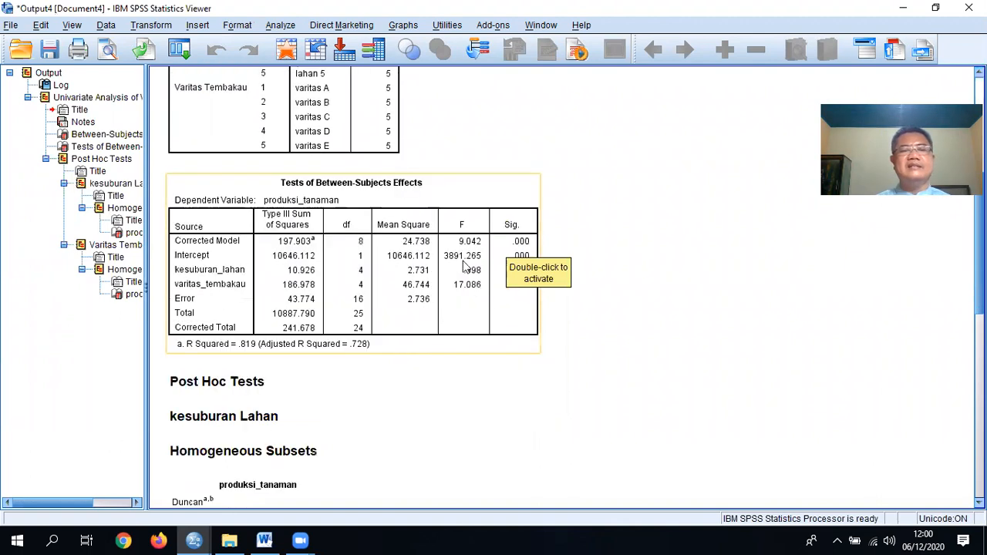
click(379, 273)
scroll(379, 274, down, 10)
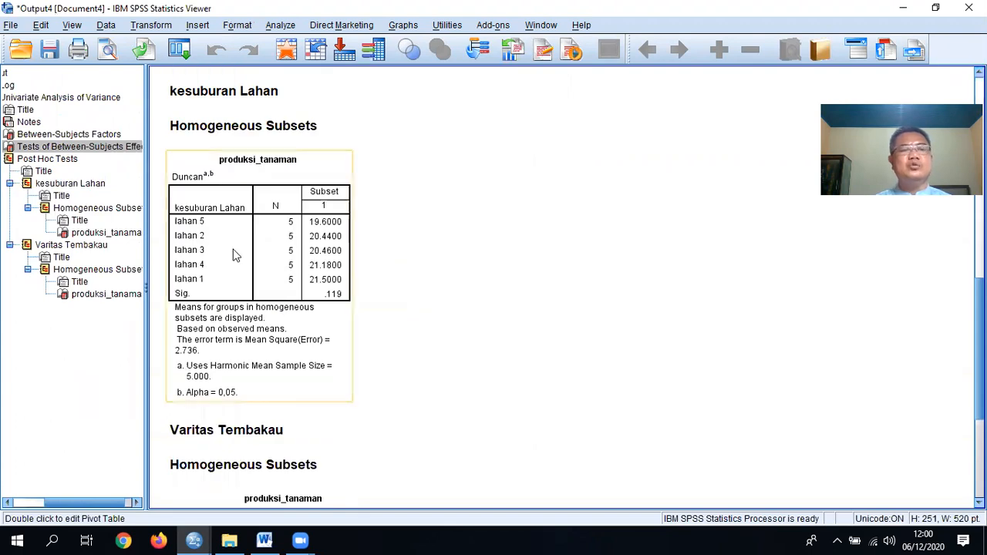
click(235, 256)
scroll(287, 266, down, 7)
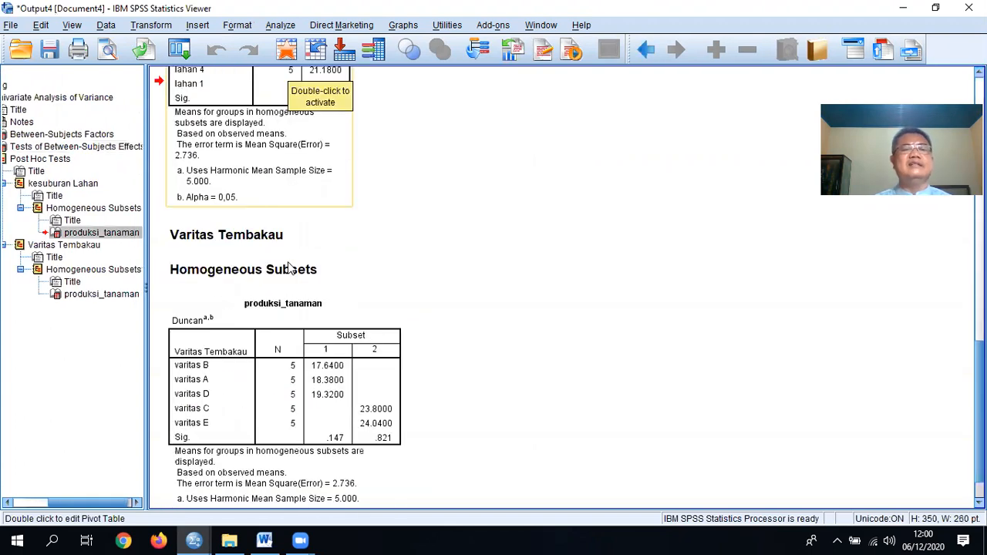
click(272, 340)
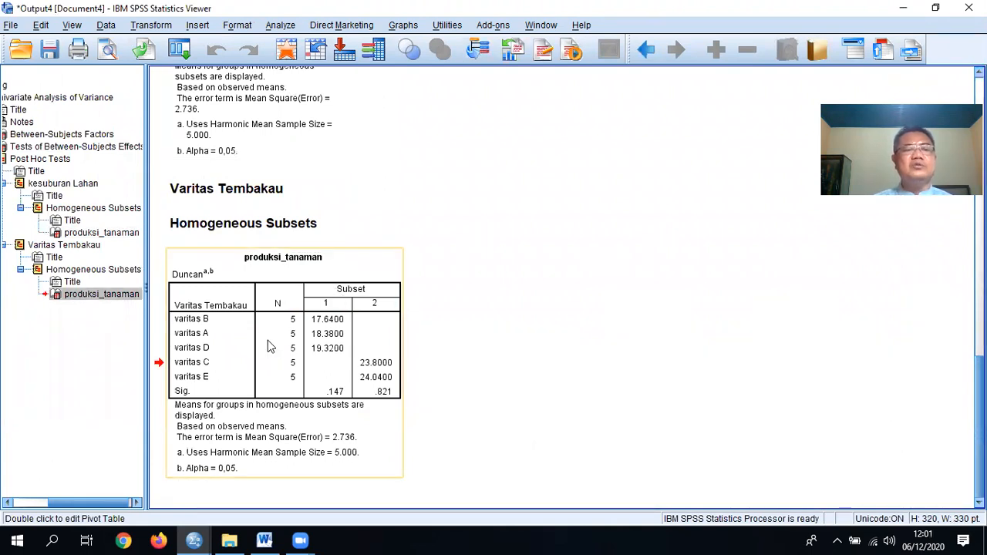
scroll(331, 280, up, 5)
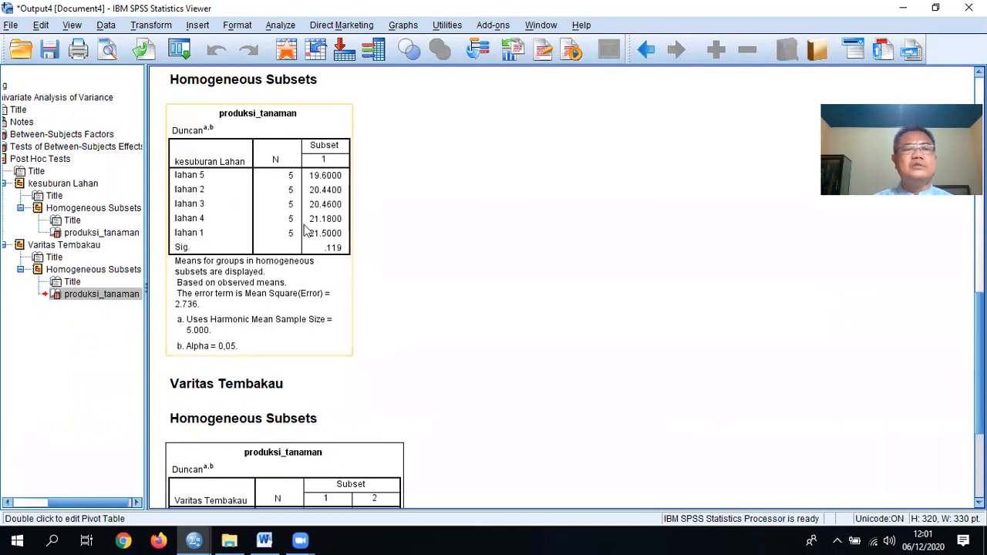
scroll(294, 375, down, 5)
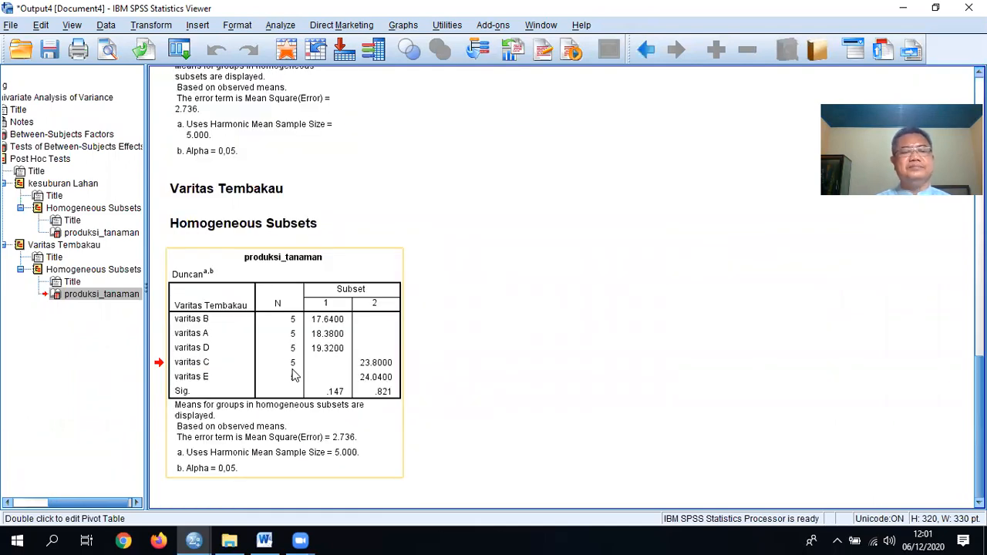
scroll(293, 375, up, 15)
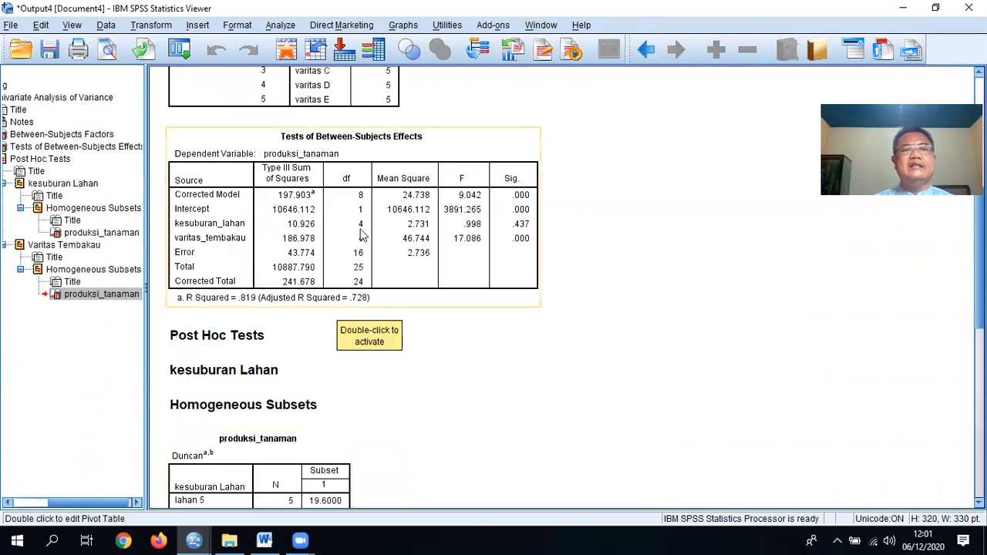
scroll(295, 324, up, 1)
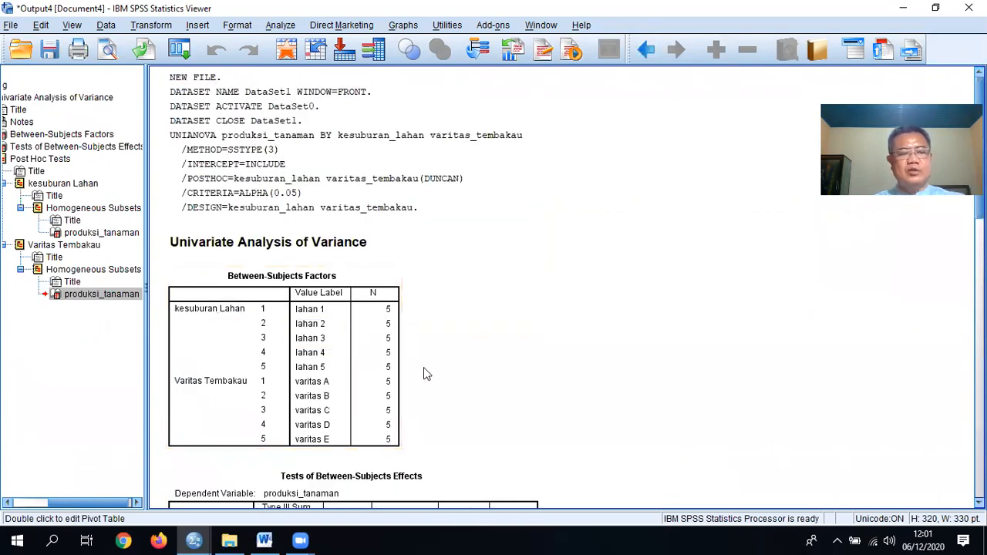
- Select the entire output, switch to the Word document bab 6 RBSL and examine its Tests of Between-Subjects Effects table
key(ctrl+a)
right_click(394, 318)
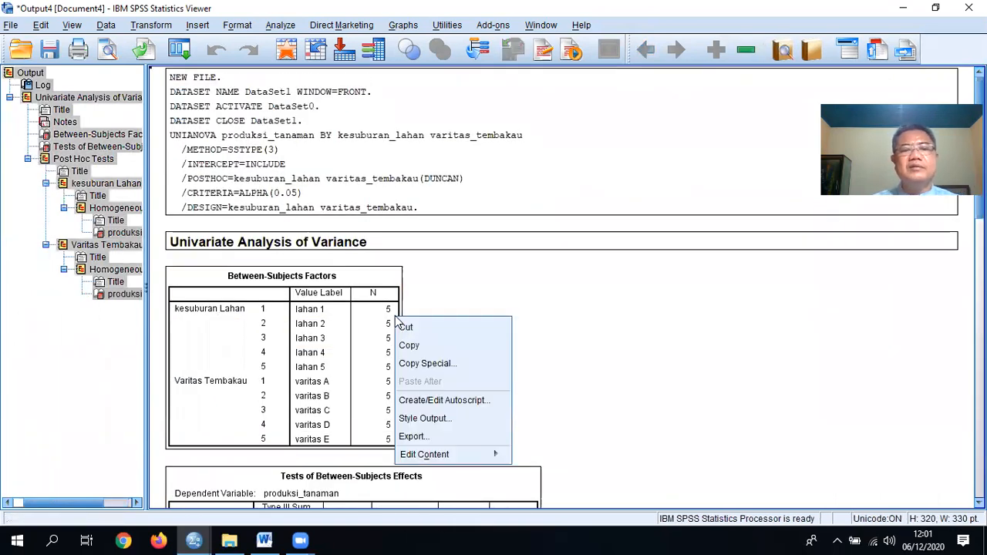
click(264, 540)
scroll(444, 416, down, 15)
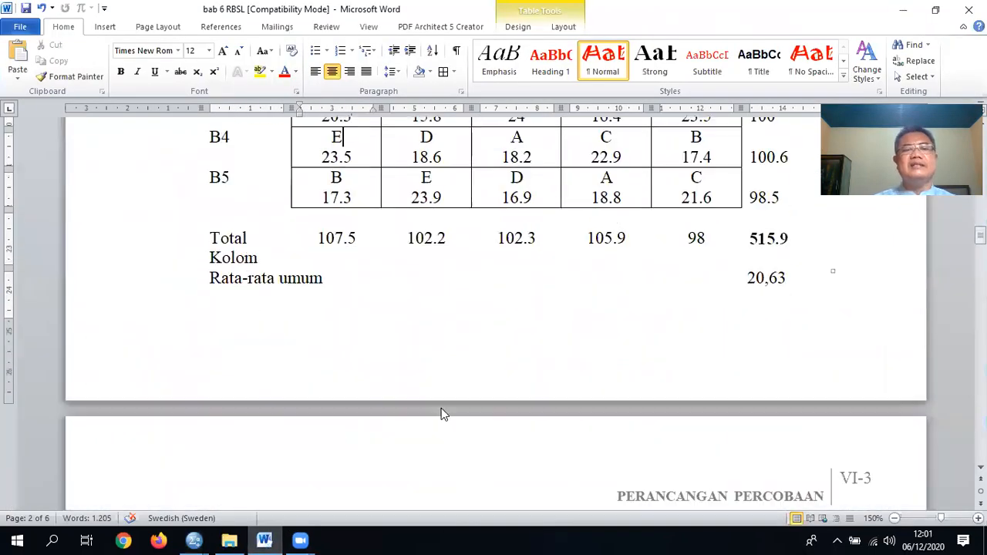
scroll(449, 417, down, 15)
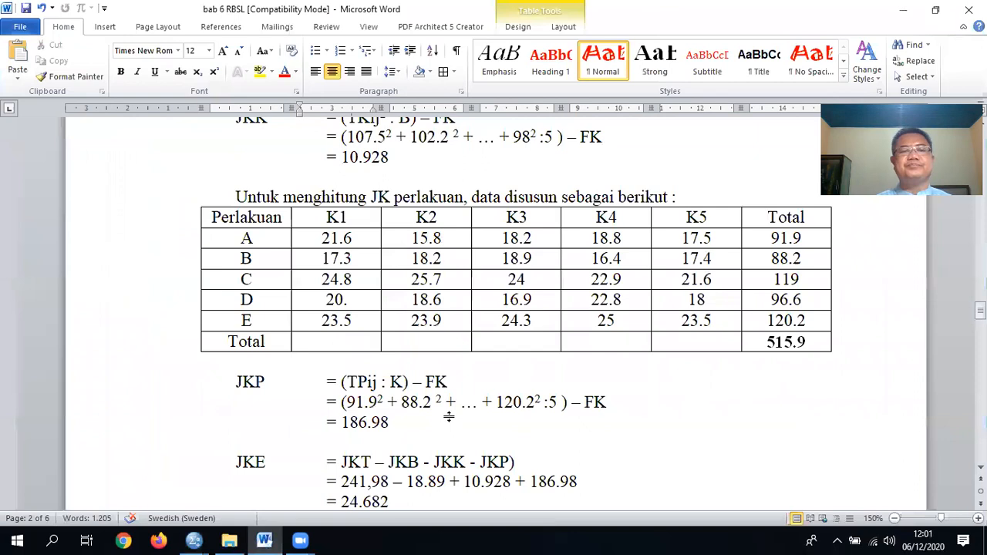
scroll(449, 416, down, 12)
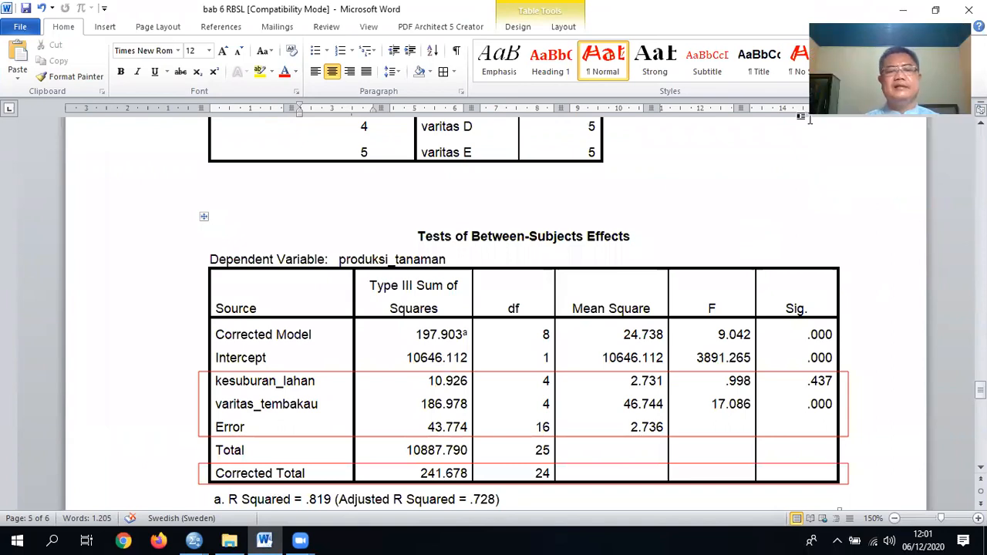
scroll(621, 337, down, 1)
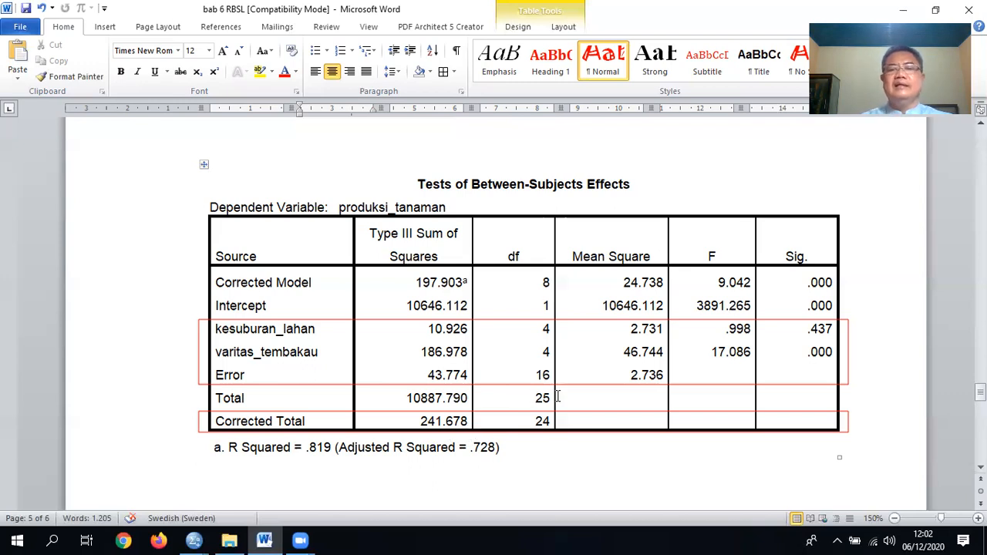
scroll(557, 398, down, 10)
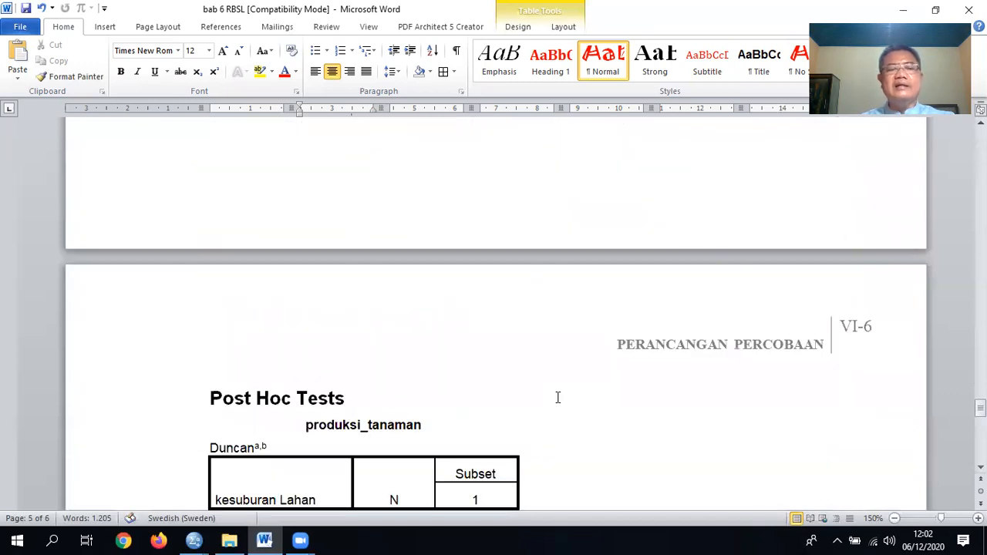
scroll(557, 398, up, 10)
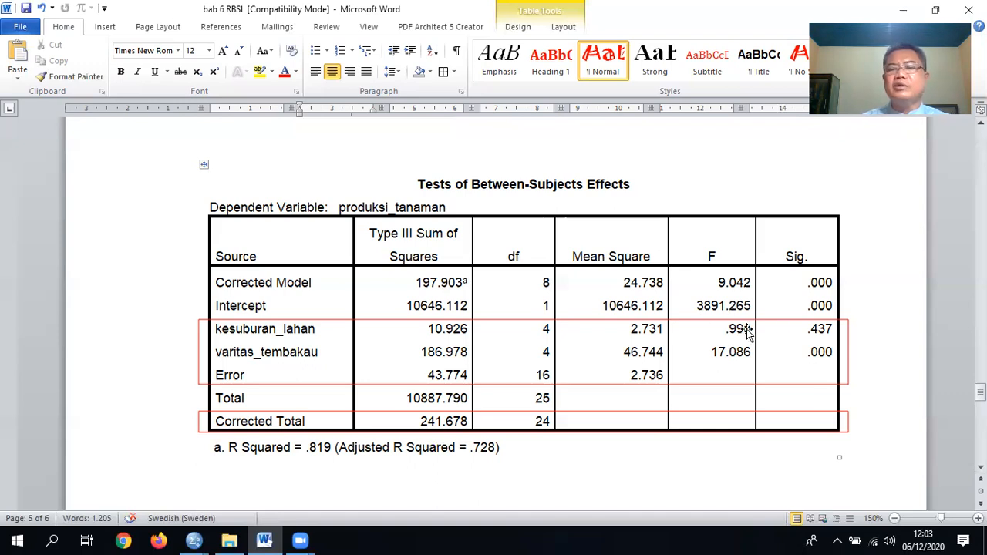
- Examine the Duncan post hoc tables in the document and compare the Varitas Tembakau subsets with the Notasi DNMRT 95% summary table
scroll(638, 361, down, 10)
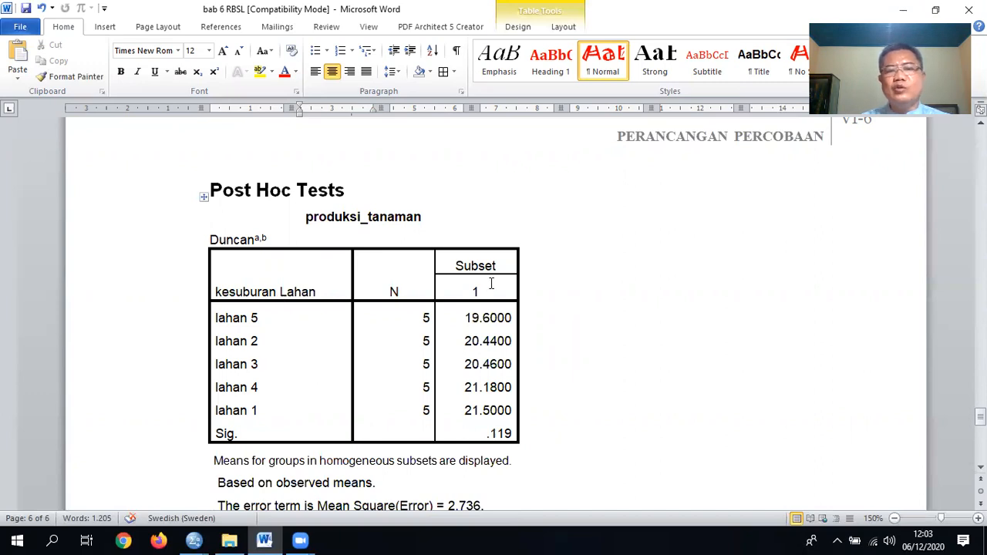
scroll(509, 412, down, 6)
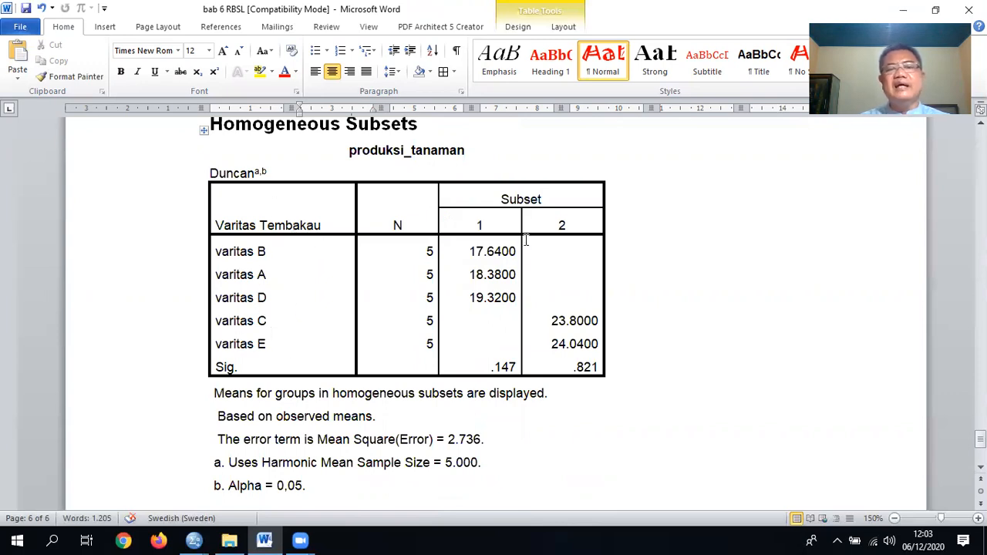
scroll(537, 257, down, 3)
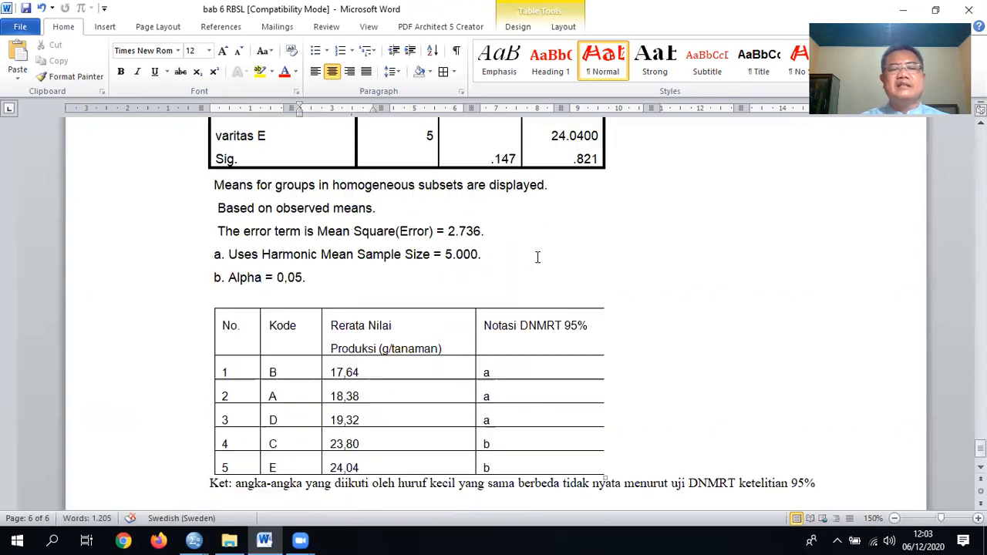
scroll(538, 257, down, 1)
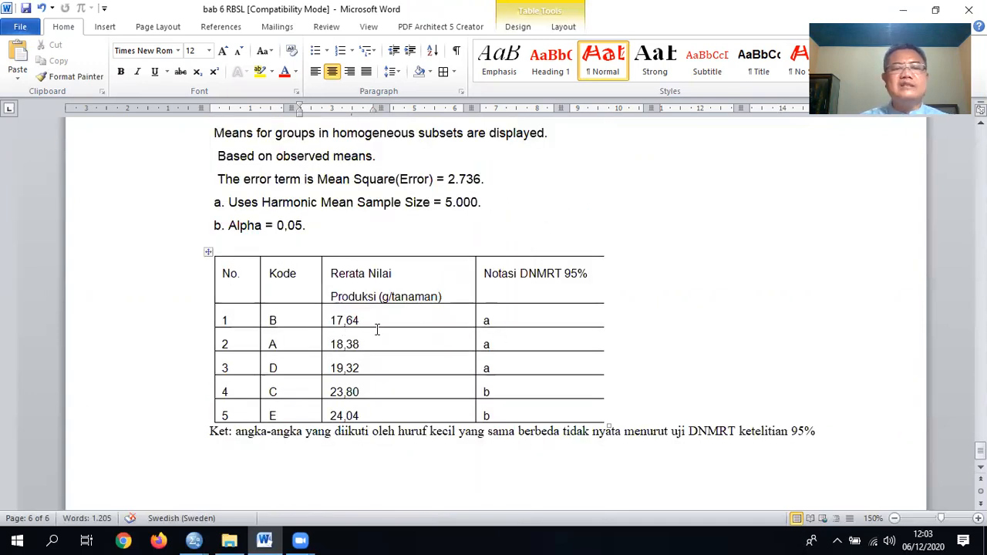
scroll(416, 301, up, 3)
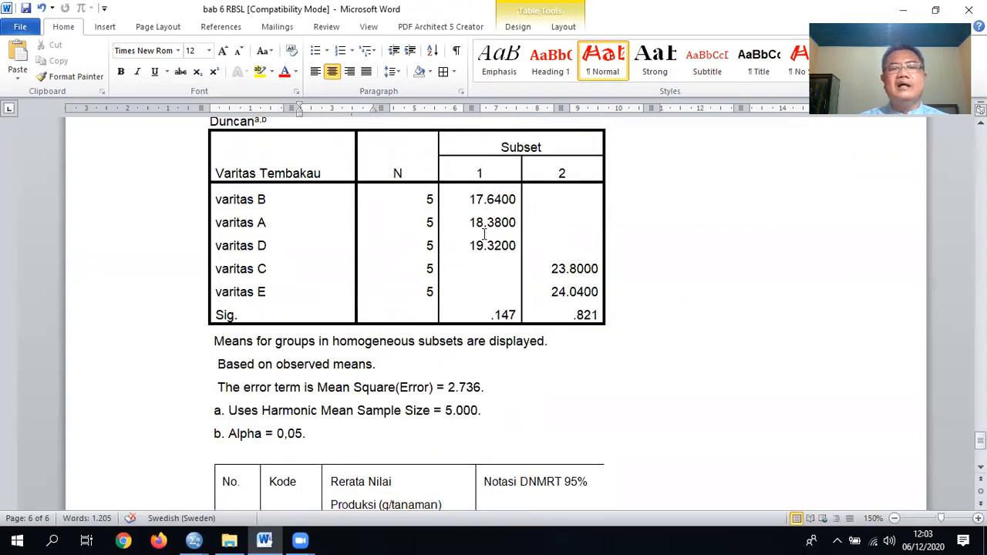
scroll(568, 293, down, 3)
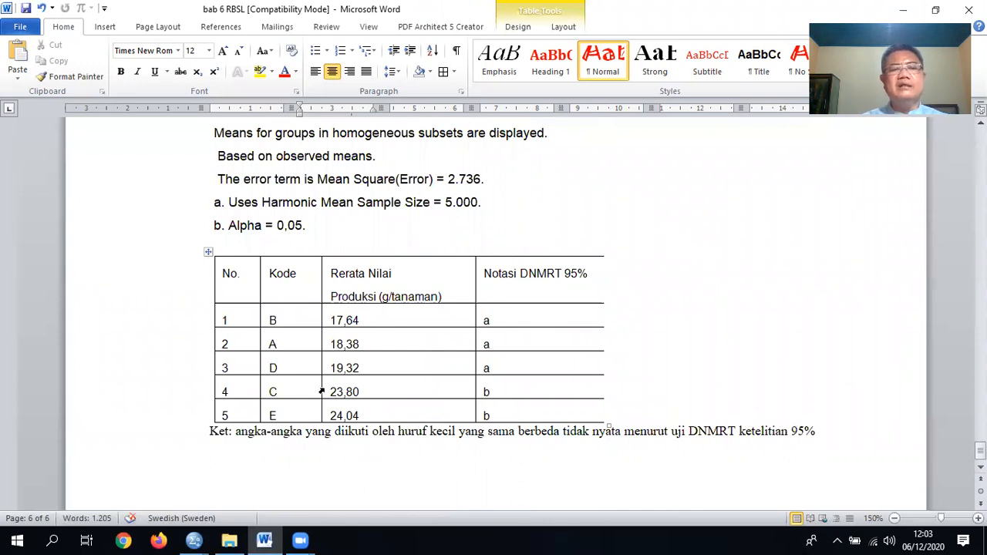
click(374, 417)
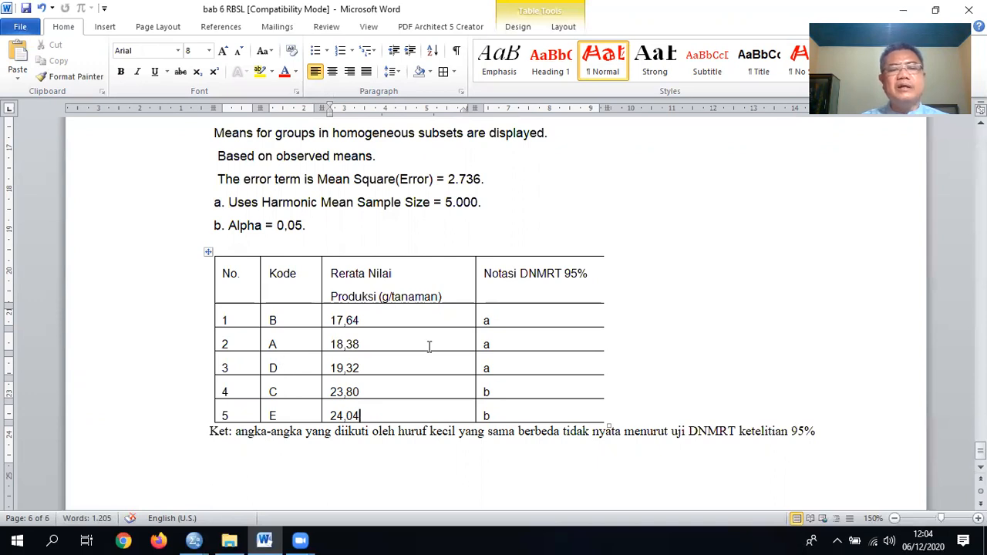
scroll(490, 361, up, 5)
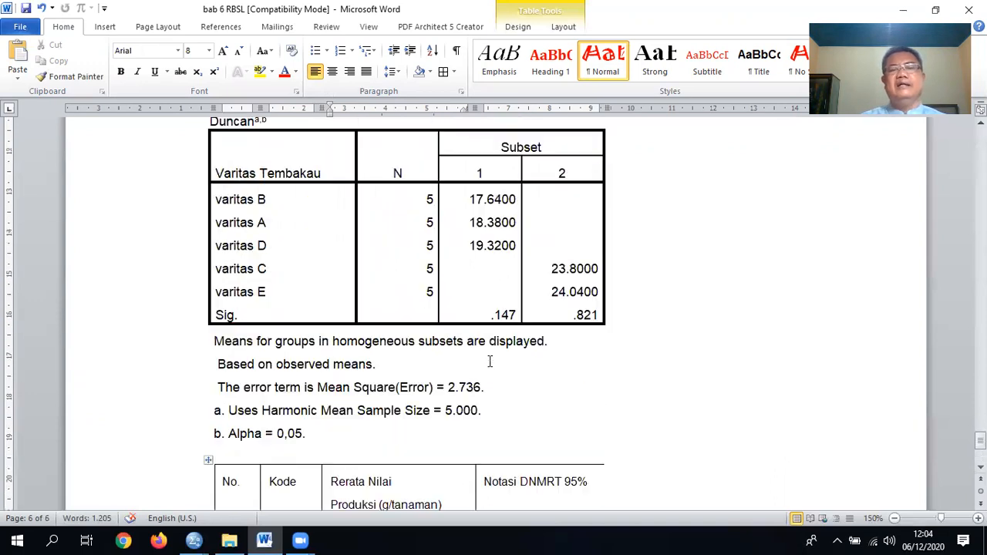
scroll(489, 361, down, 2)
scroll(489, 361, up, 5)
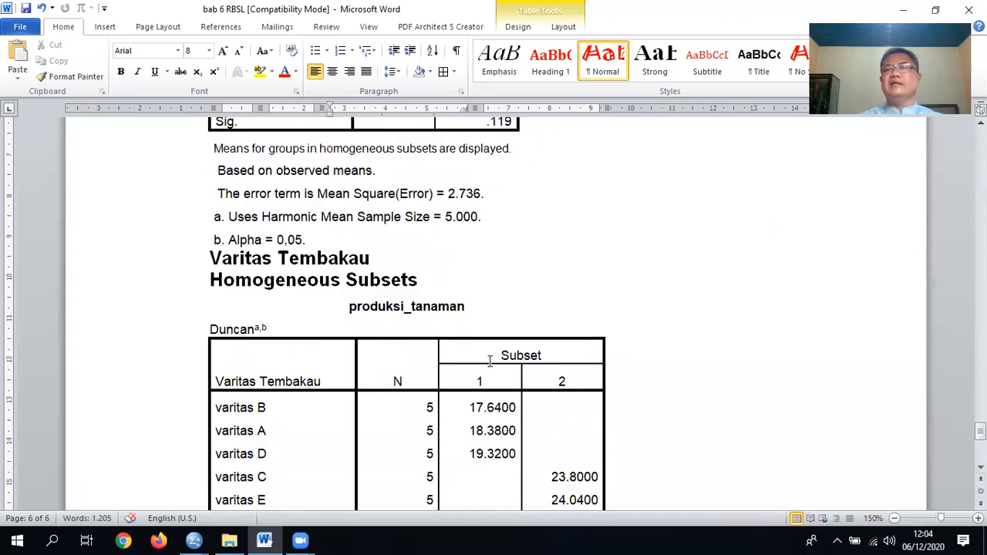